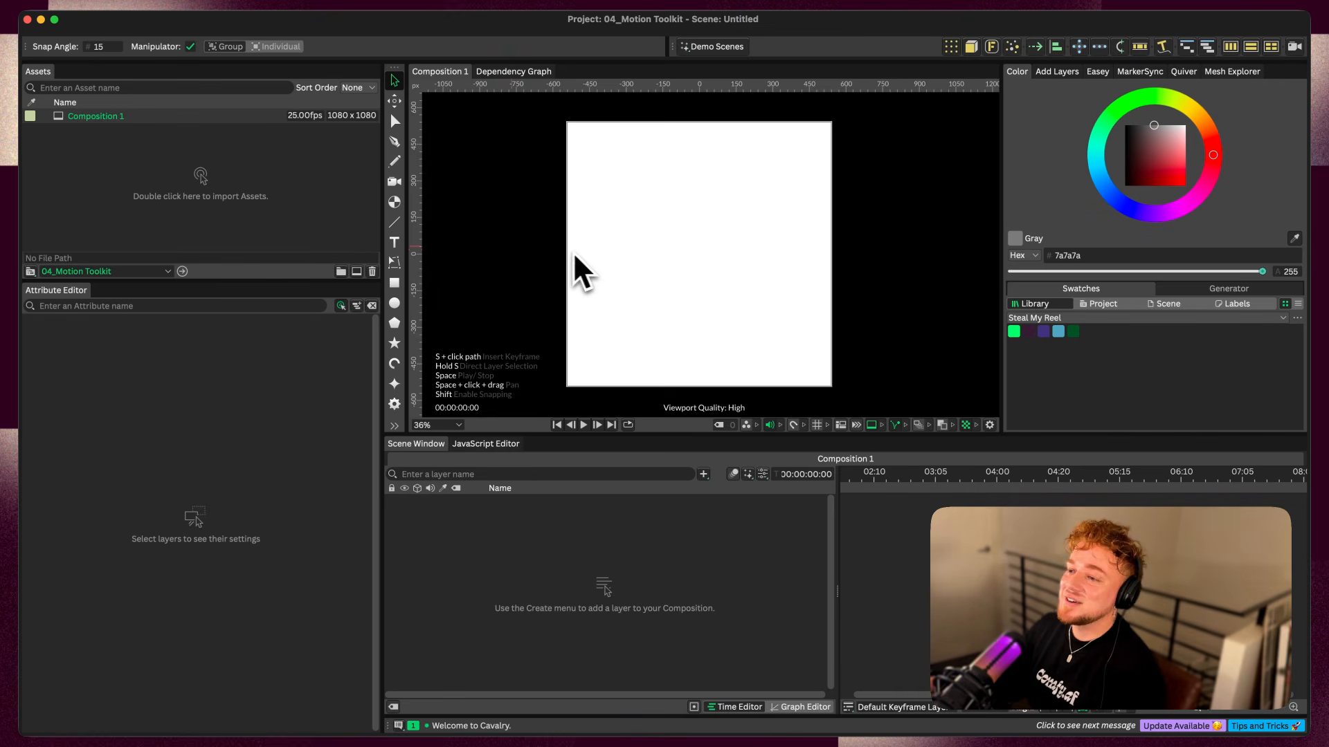
# Create a text layer reading "Pulse" in Affinity Serif with a font size of 261
pyautogui.doubleClick(395, 244)
pyautogui.write('Pulse')
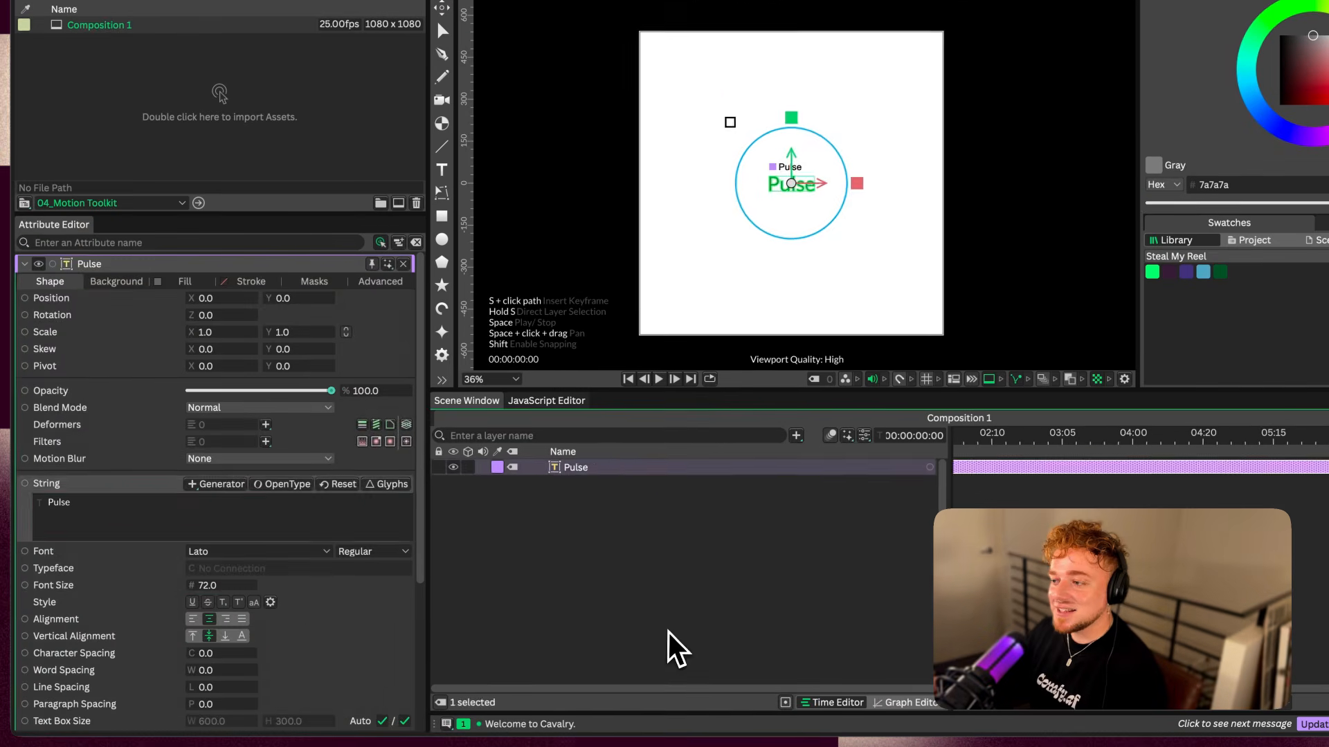
pyautogui.click(674, 650)
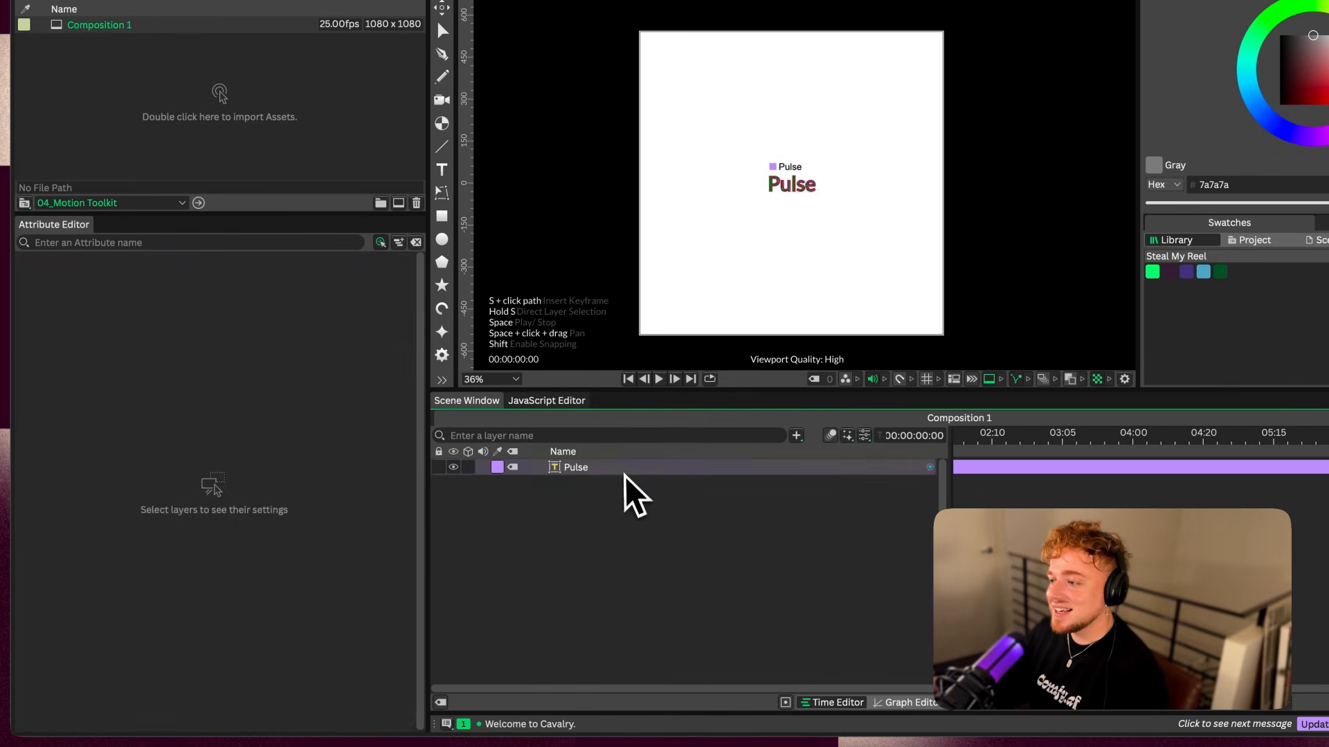
pyautogui.click(667, 467)
pyautogui.scroll(2, 757, 202)
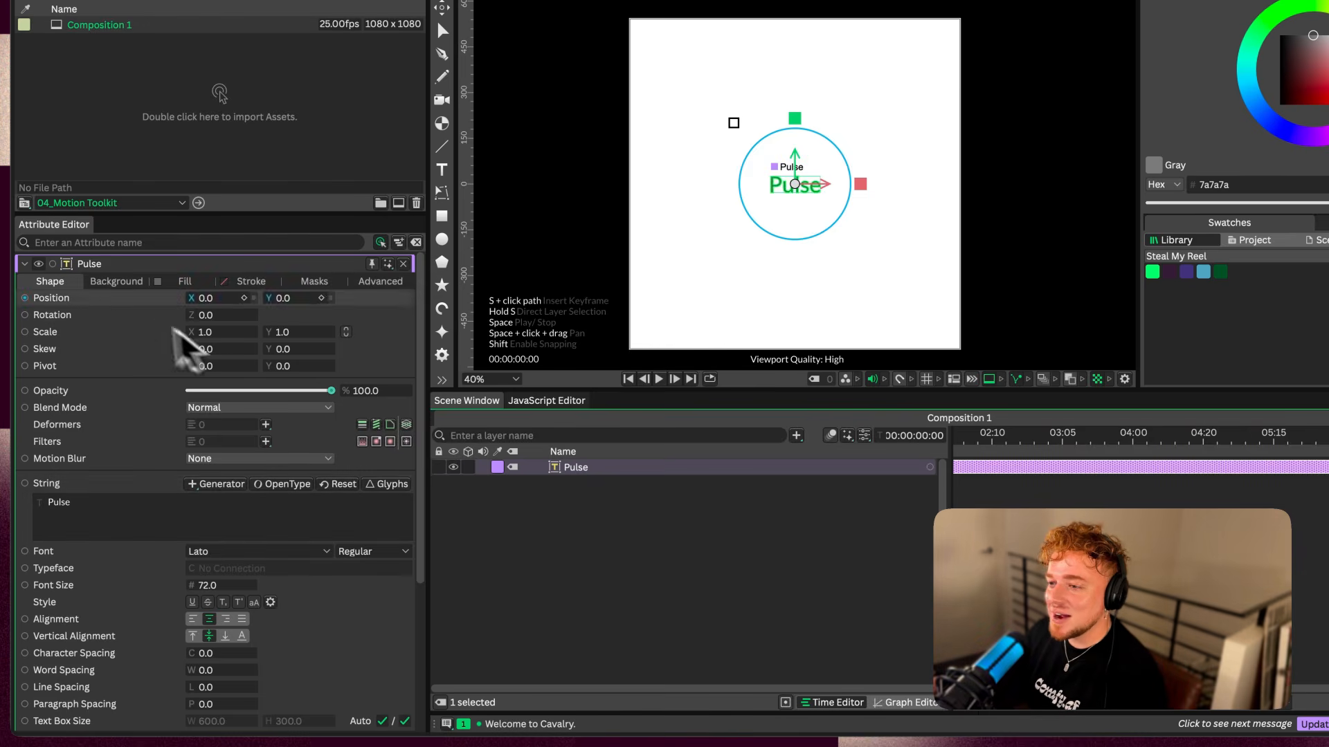
pyautogui.moveTo(208, 584); pyautogui.dragTo(258, 593)
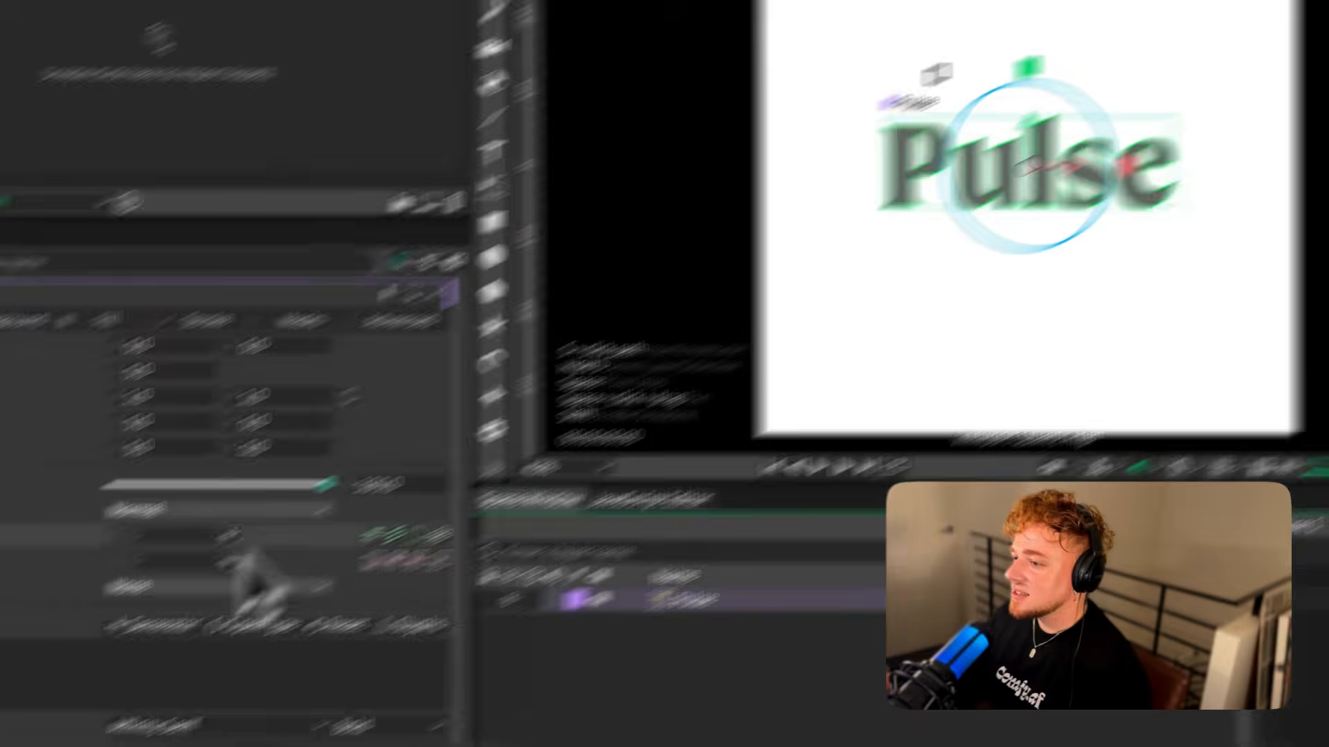
# Add a Sub-Mesh deformer to the Pulse text and nest it under the text layer
pyautogui.click(385, 469)
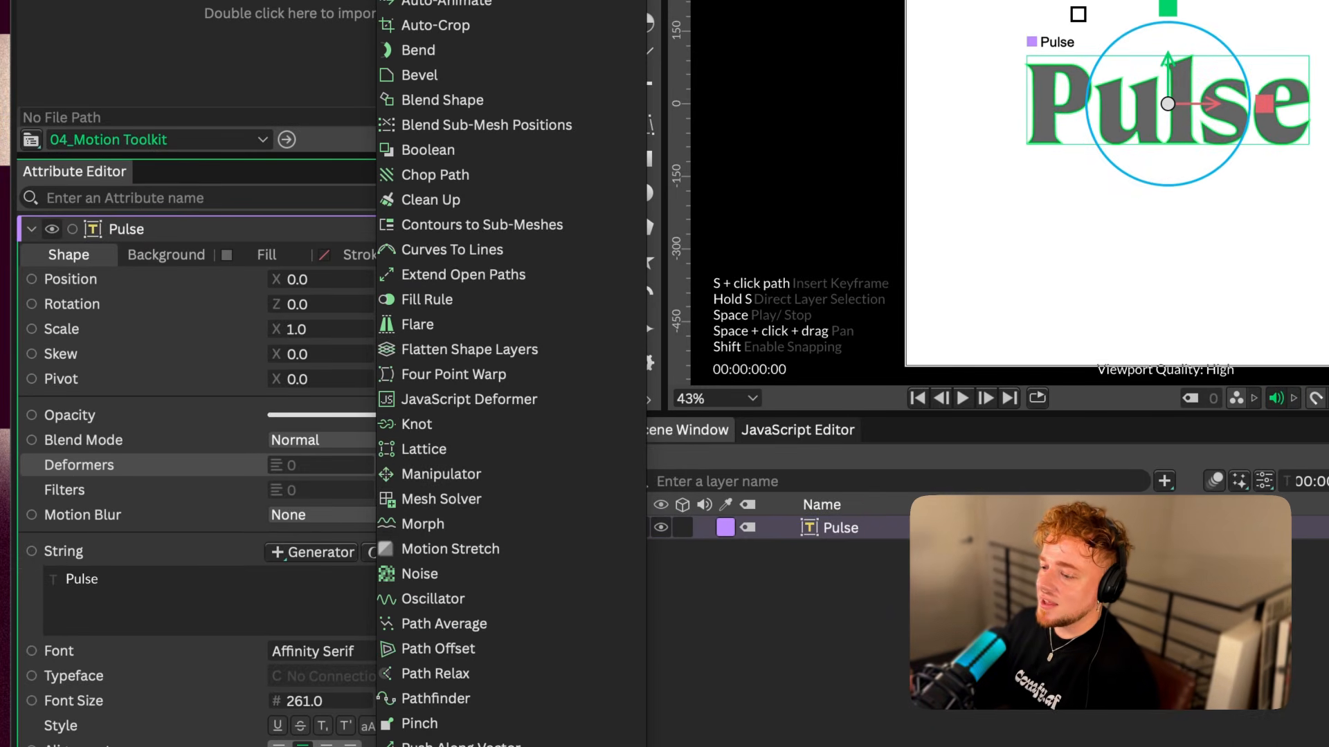
pyautogui.click(433, 746)
pyautogui.click(869, 534)
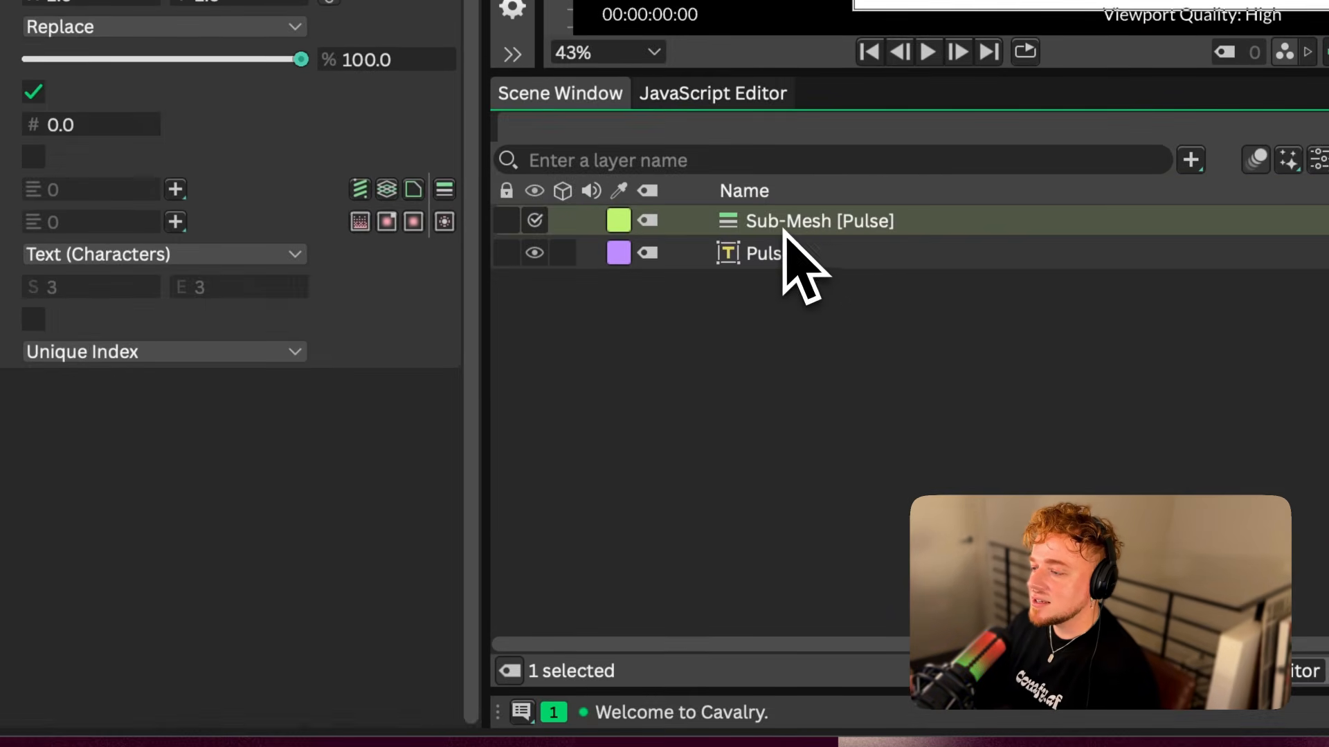
pyautogui.moveTo(853, 532); pyautogui.dragTo(844, 576)
pyautogui.moveTo(775, 261); pyautogui.dragTo(764, 227)
pyautogui.click(765, 224)
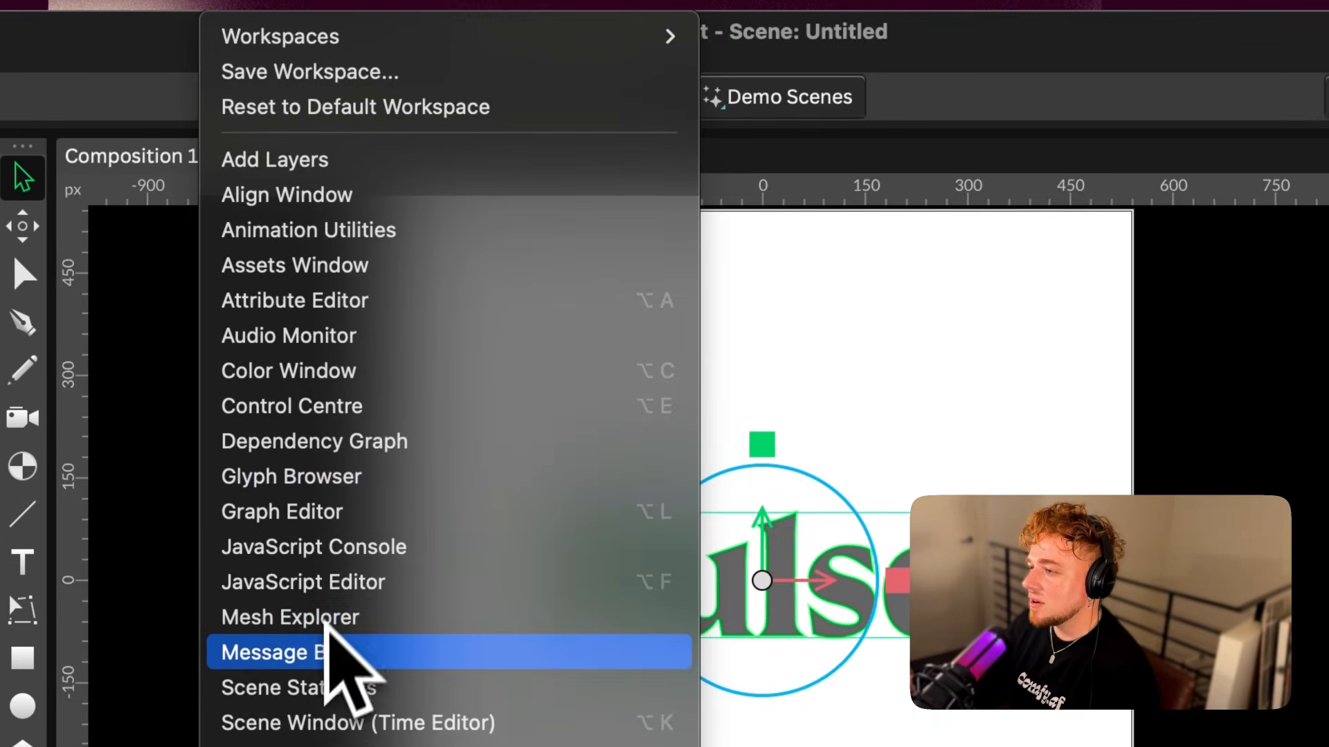
# Open the Mesh Explorer and examine the Pulse text's mesh levels down to the individual characters
pyautogui.click(324, 616)
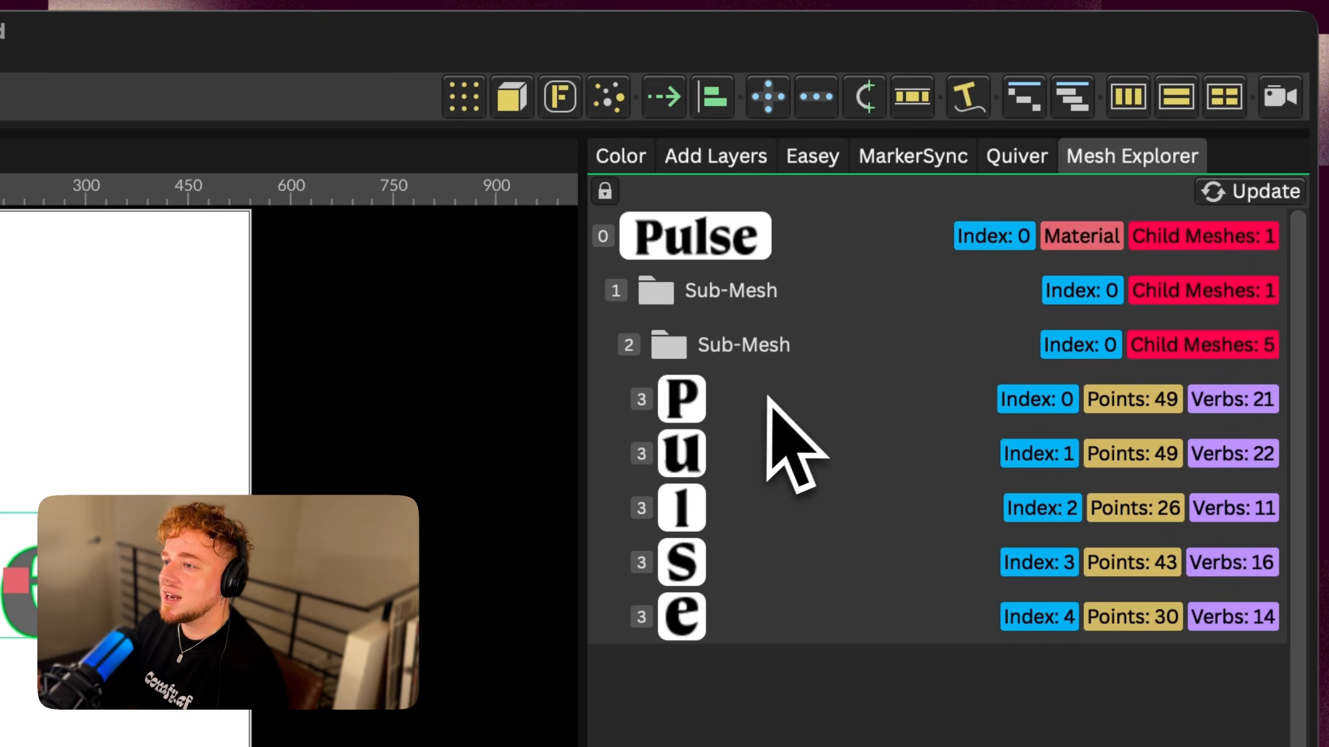
pyautogui.press('Escape')
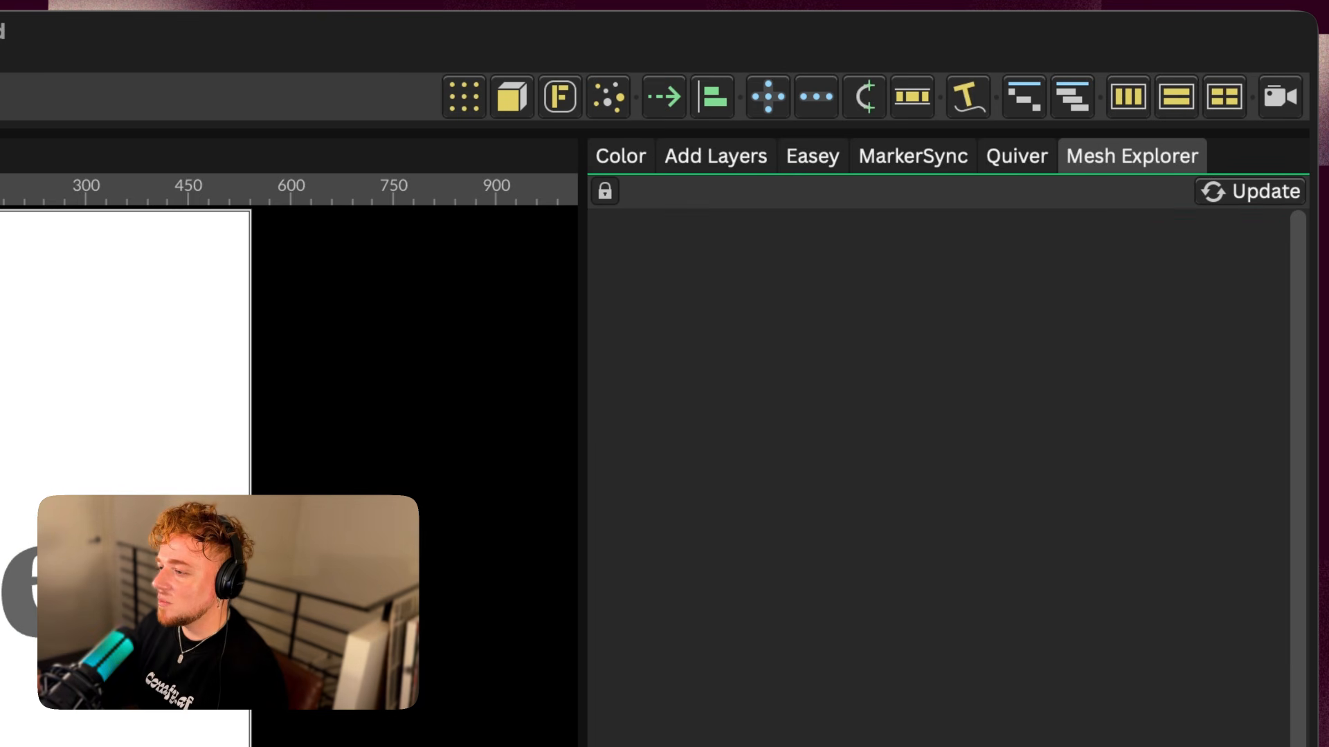
pyautogui.click(15, 609)
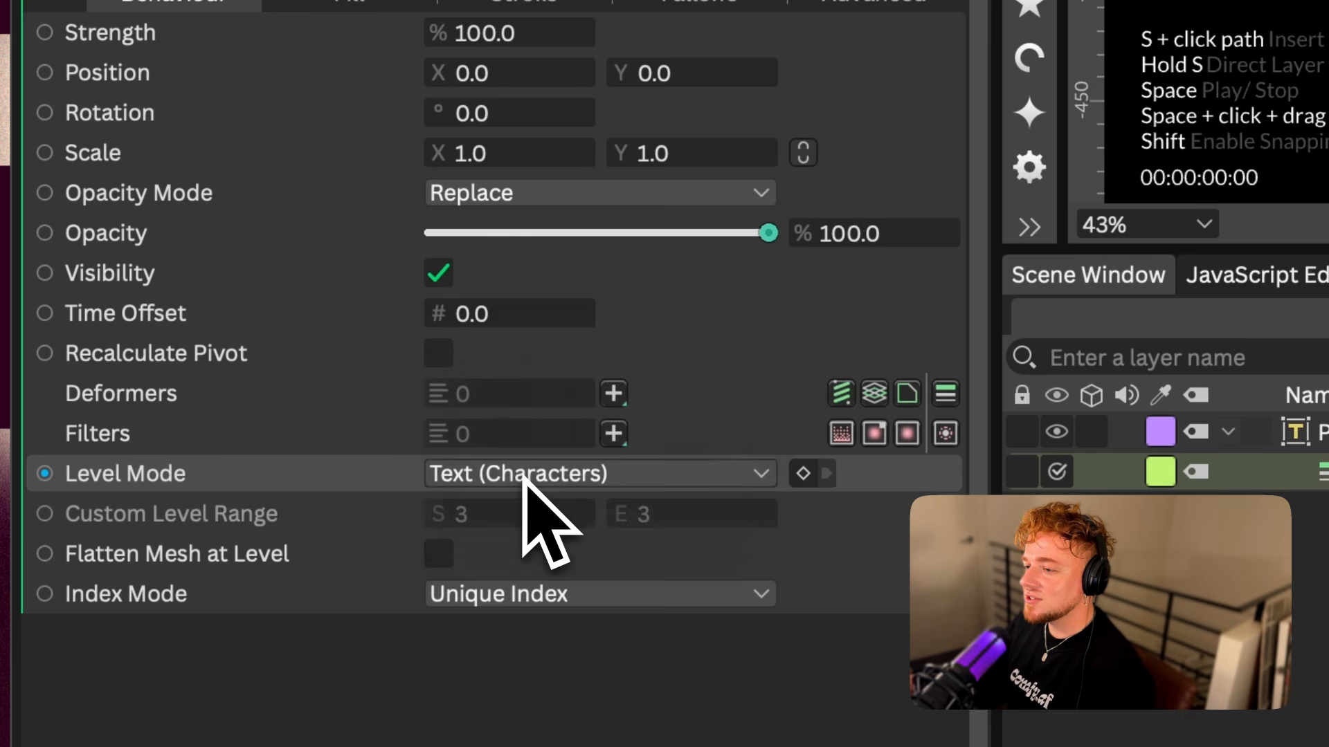
# Set the Sub-Mesh's Level Mode to Text (Characters)
pyautogui.click(215, 517)
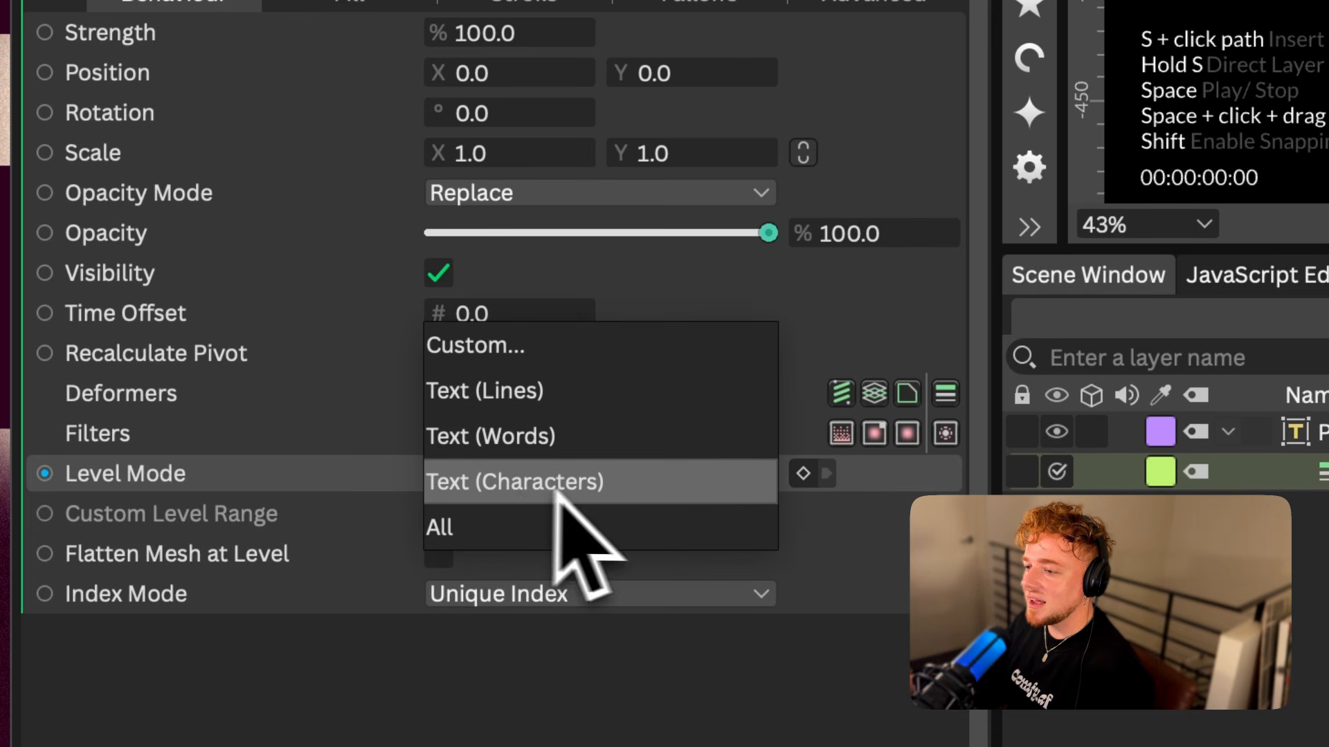
pyautogui.click(562, 479)
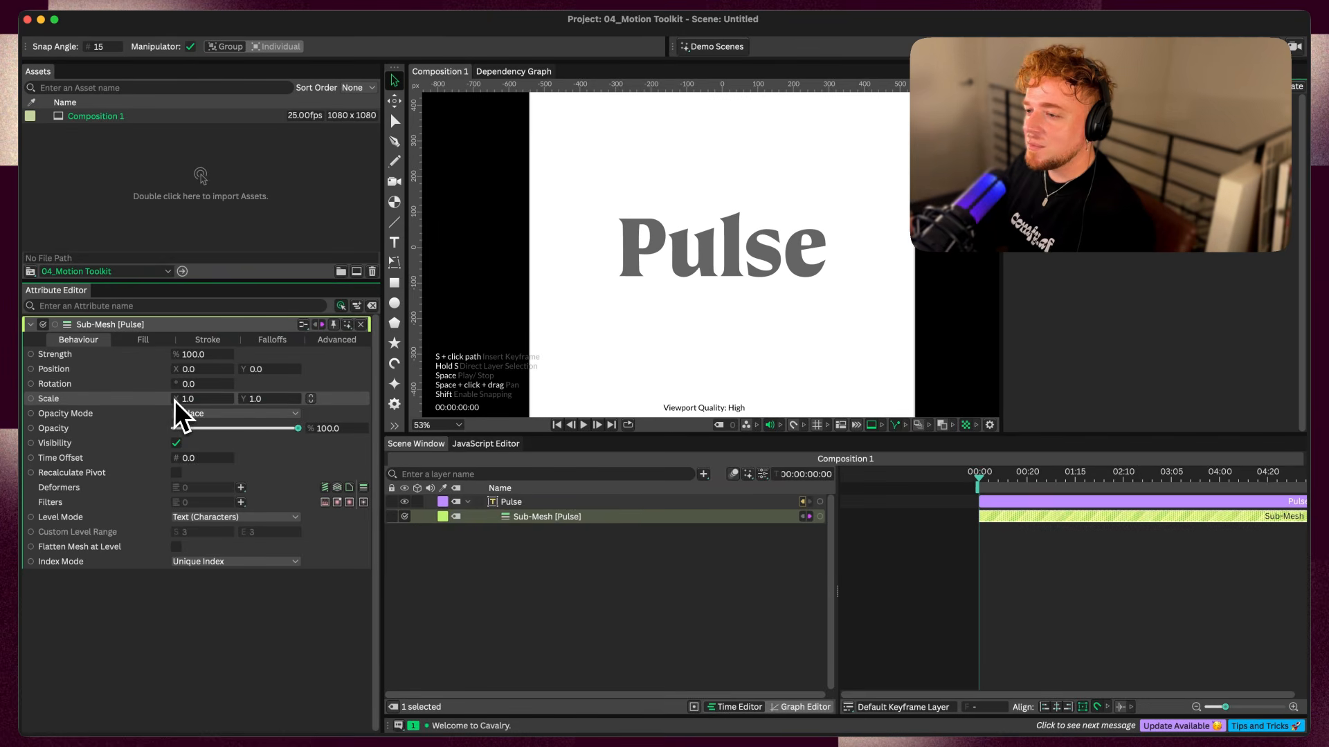
# Keyframe the Sub-Mesh's linked scale at 0 on frame 0, 1.724 on frame 5 and 1.0 on frame 15, easing its curve
pyautogui.click(223, 398)
pyautogui.moveTo(772, 532)
pyautogui.mouseDown()
pyautogui.moveTo(745, 532)
pyautogui.moveTo(767, 531)
pyautogui.mouseUp()
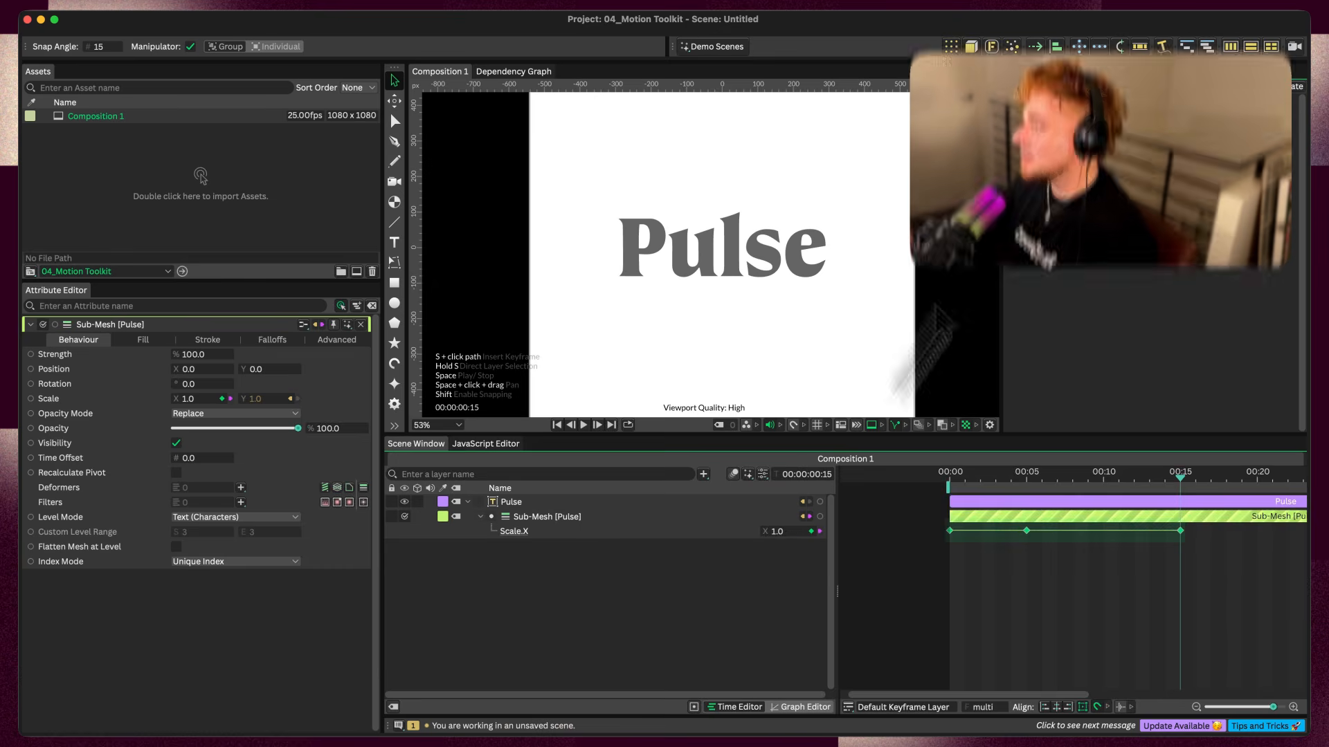
pyautogui.click(1093, 72)
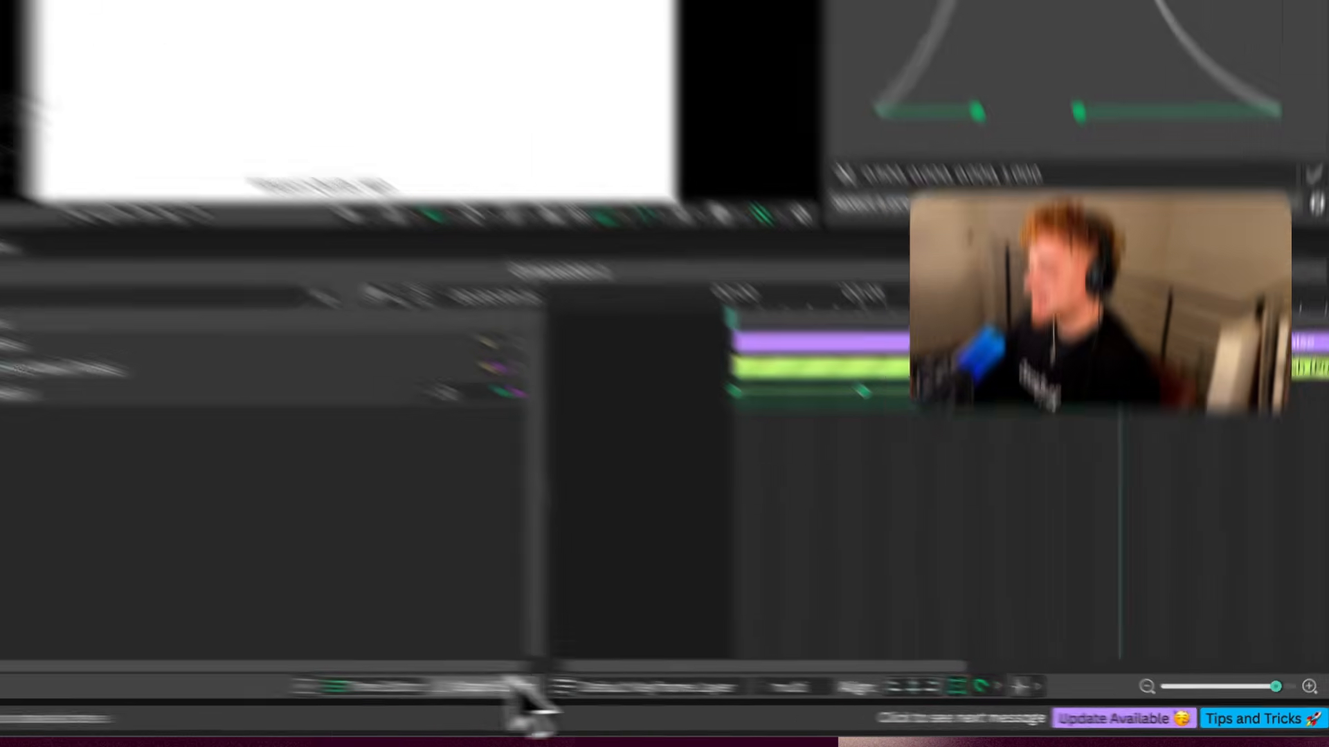
pyautogui.click(801, 707)
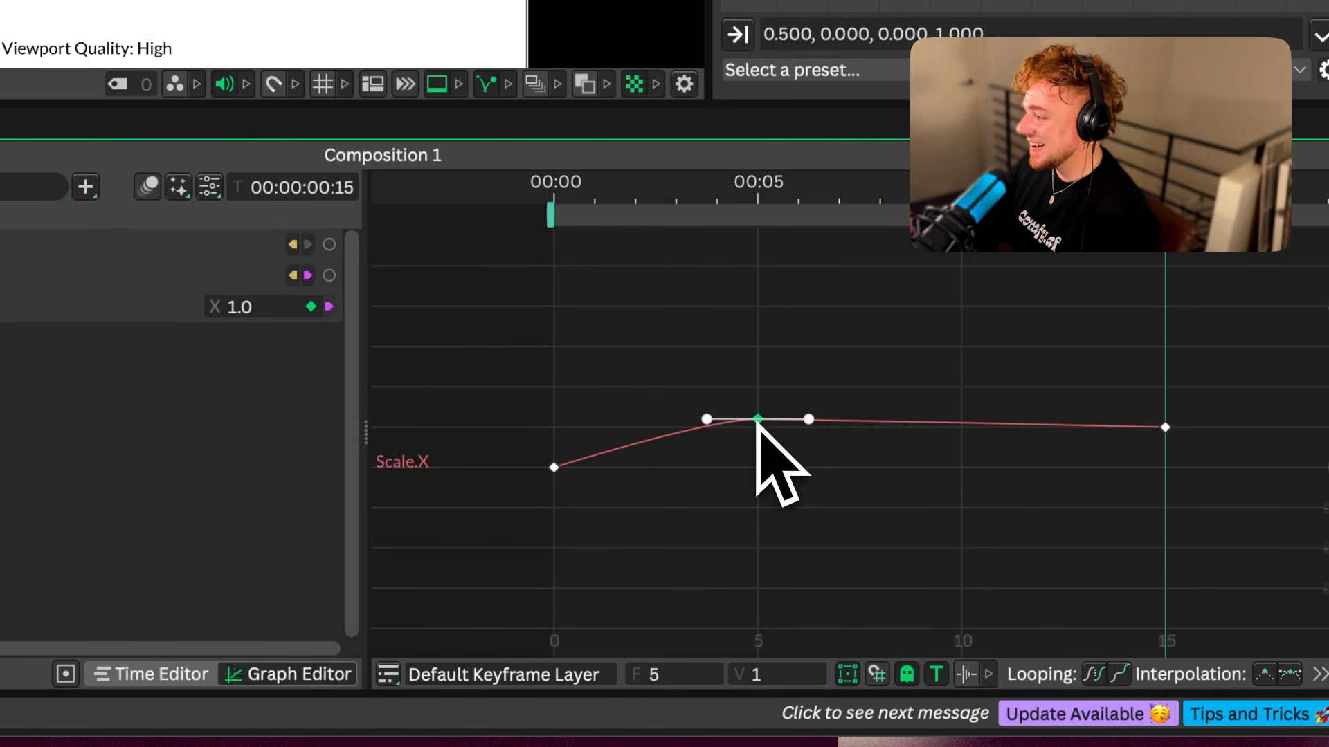
pyautogui.doubleClick(555, 470)
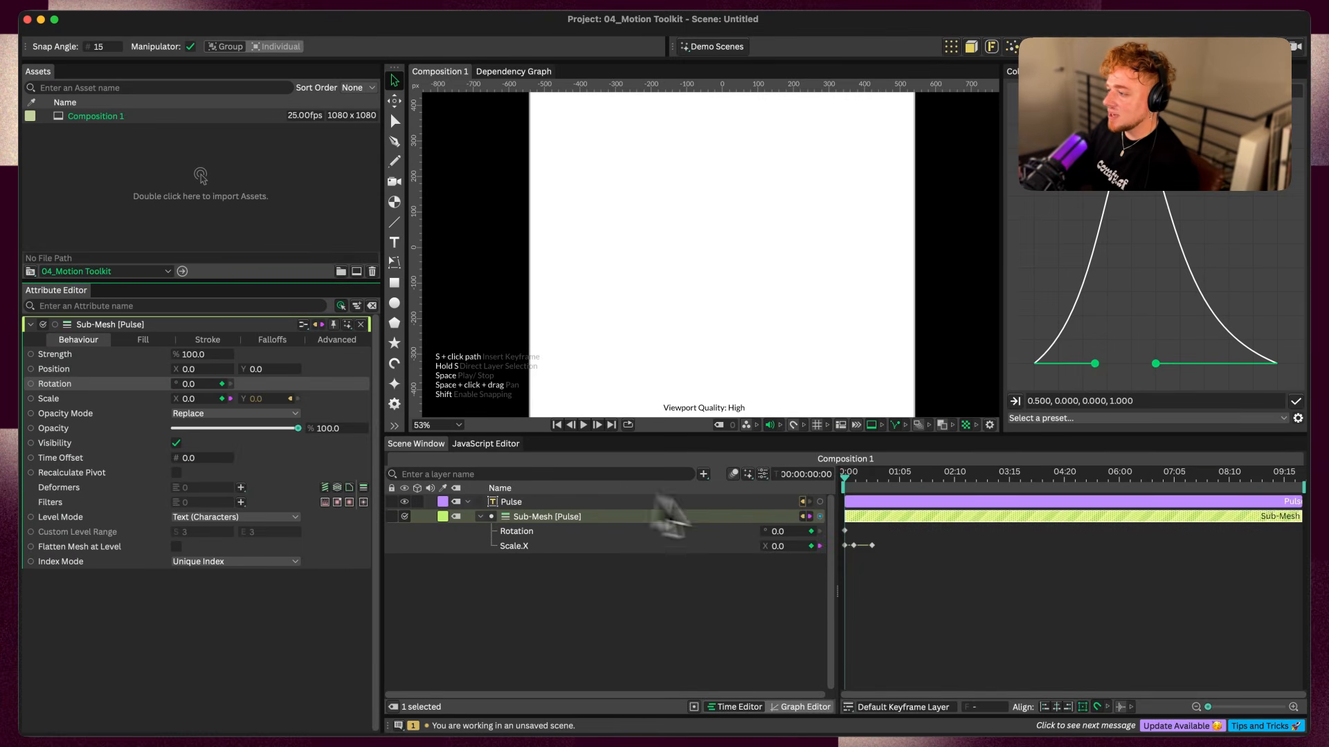
pyautogui.scroll(5, 889, 542)
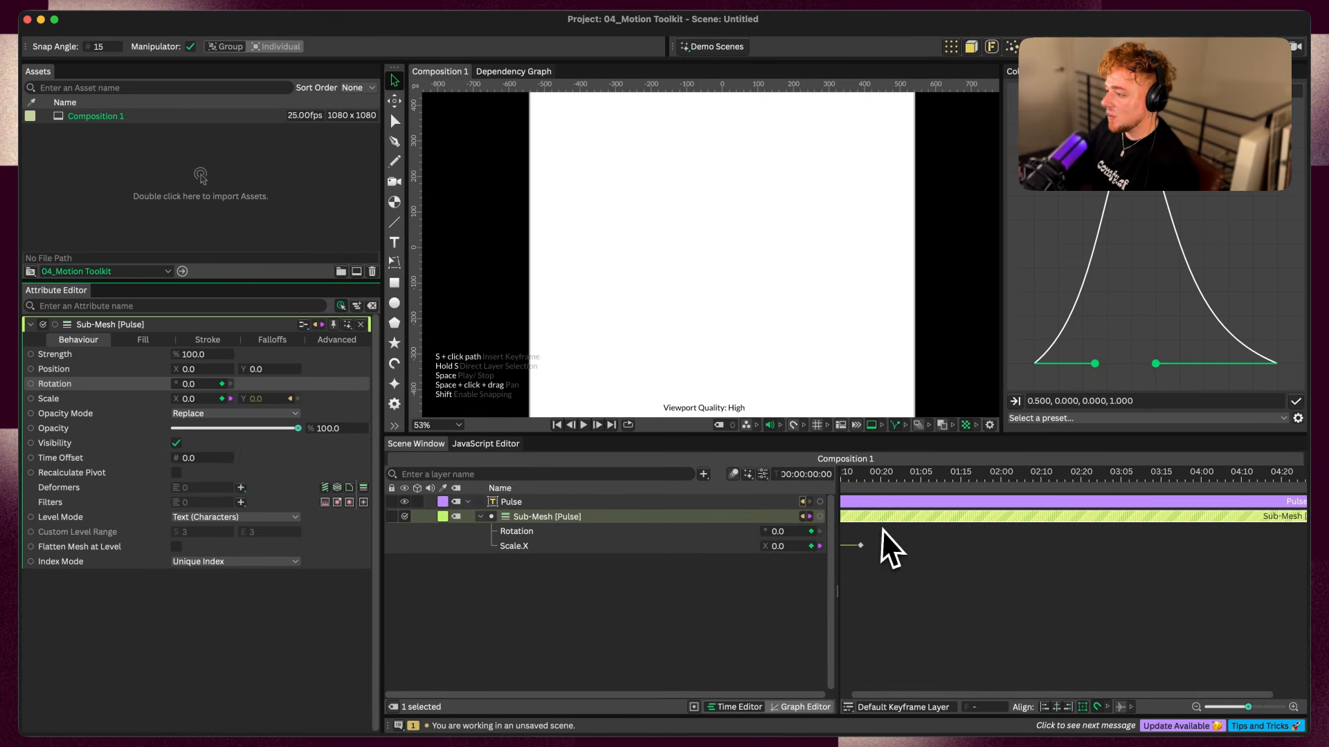
# Keyframe the Sub-Mesh's rotation at 12° on frame 0, about -13° on frame 5 and 0° on frame 15, with an eased curve
pyautogui.moveTo(1003, 472); pyautogui.dragTo(1012, 474)
pyautogui.click(820, 531)
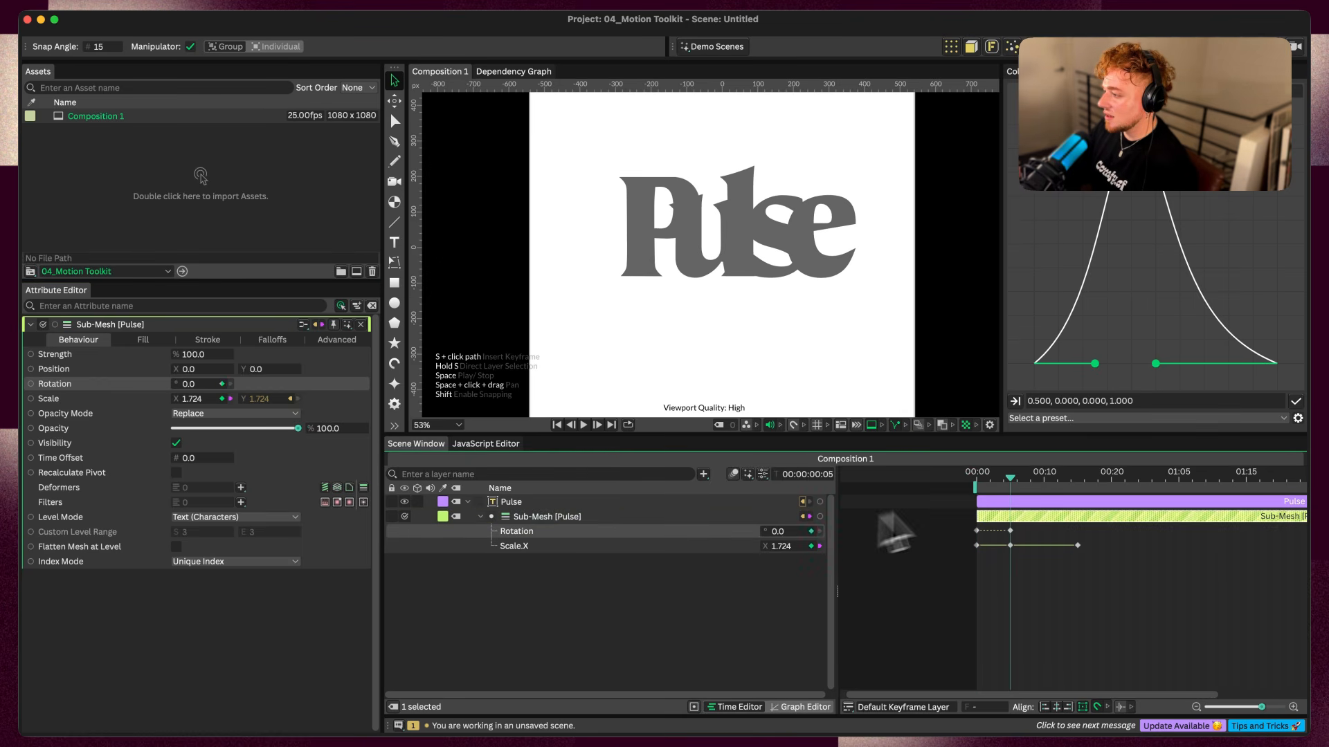
pyautogui.click(950, 483)
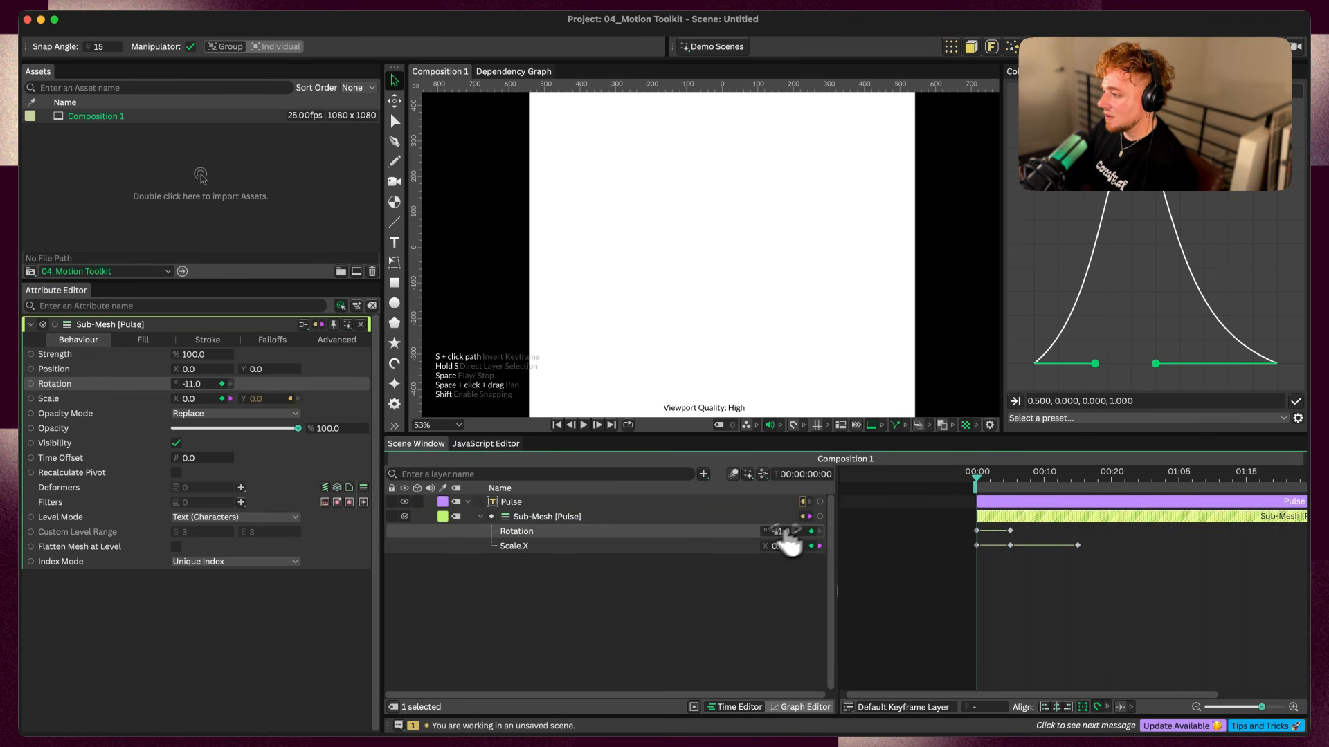
pyautogui.moveTo(981, 476); pyautogui.dragTo(1077, 477)
pyautogui.press('super+v')
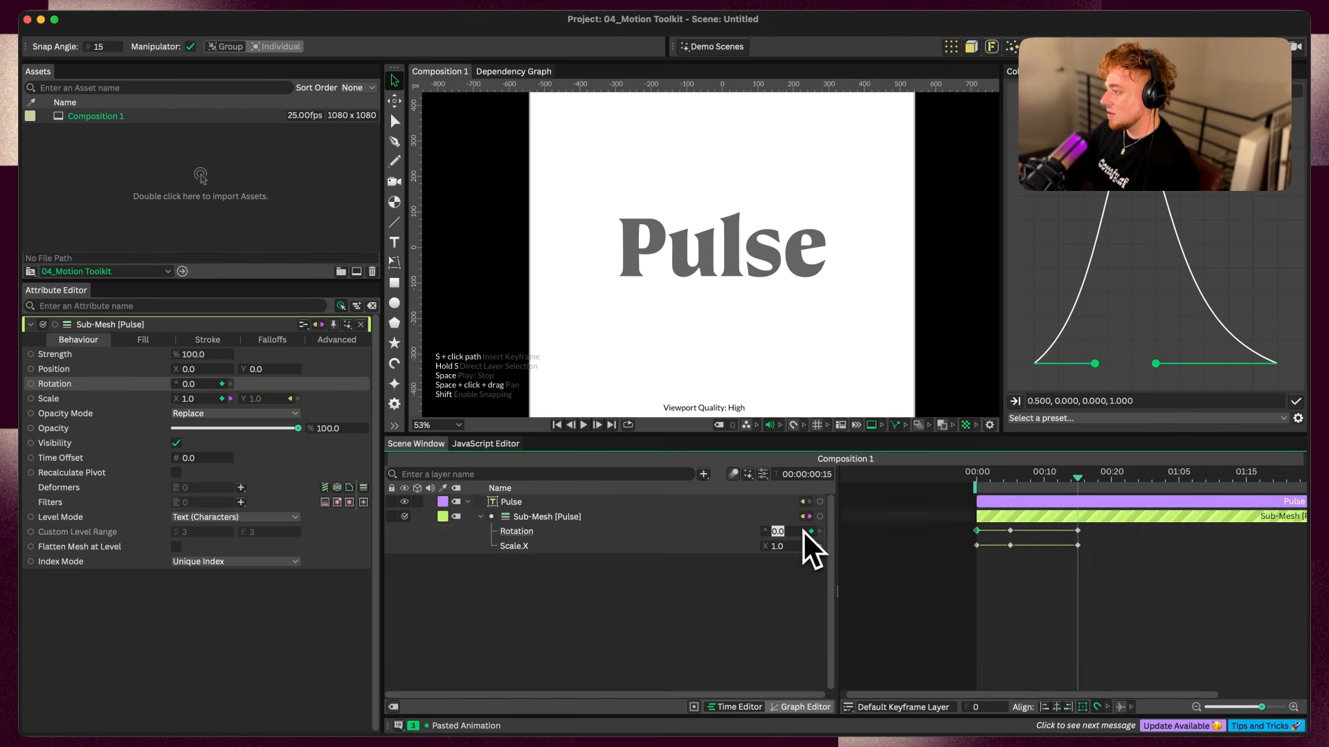
pyautogui.click(1102, 540)
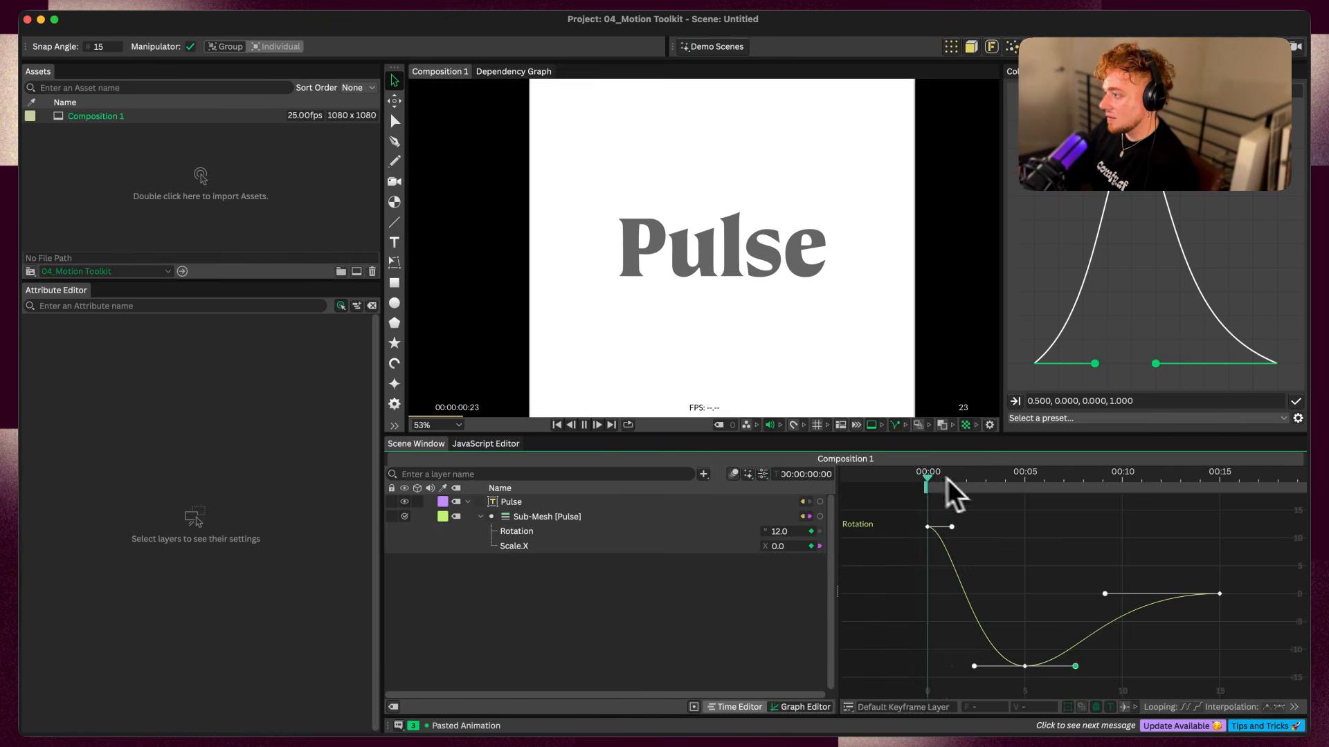
# Play the animation from the first frame to check the combined scale and rotation
pyautogui.click(933, 476)
pyautogui.click(943, 473)
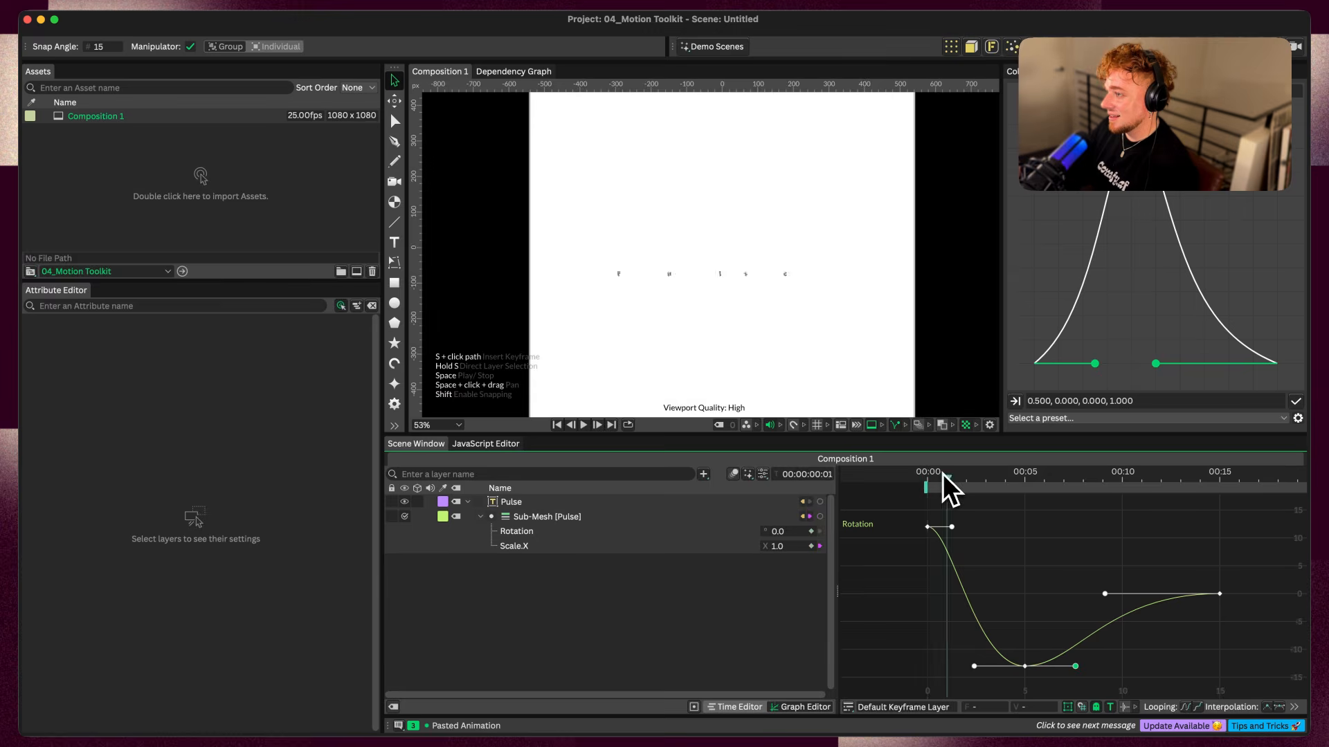
pyautogui.moveTo(943, 473); pyautogui.dragTo(882, 471)
pyautogui.press('space')
pyautogui.press('space')
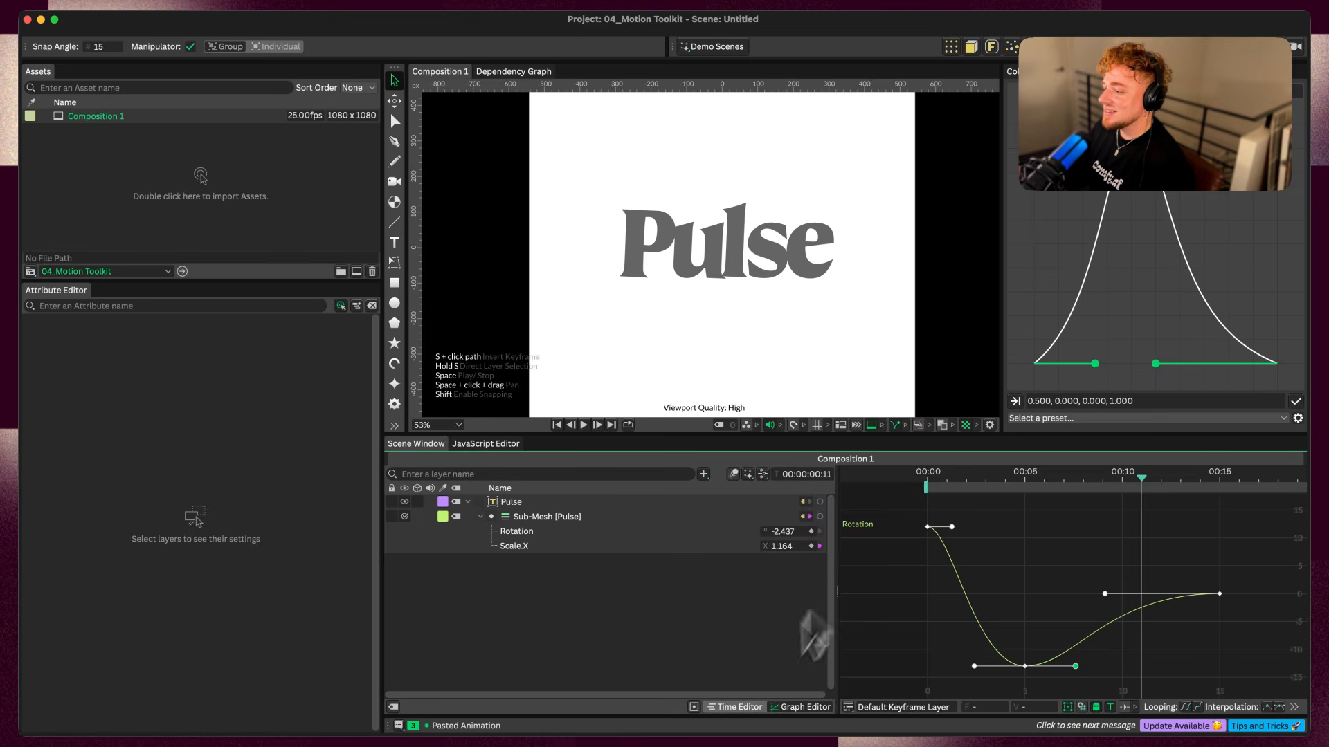
# Add a Stagger behaviour to the Sub-Mesh's Time Offset and nest it under the Sub-Mesh layer
pyautogui.click(740, 707)
pyautogui.click(490, 518)
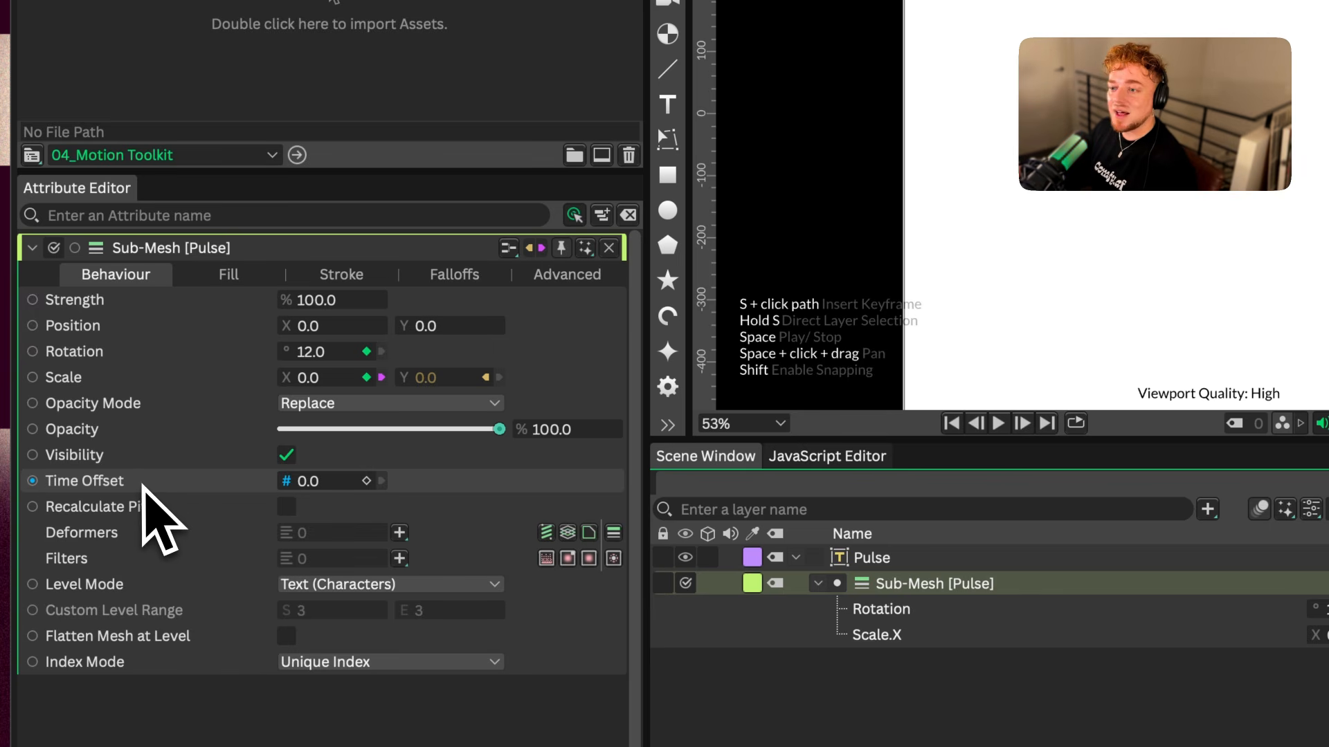
pyautogui.rightClick(126, 485)
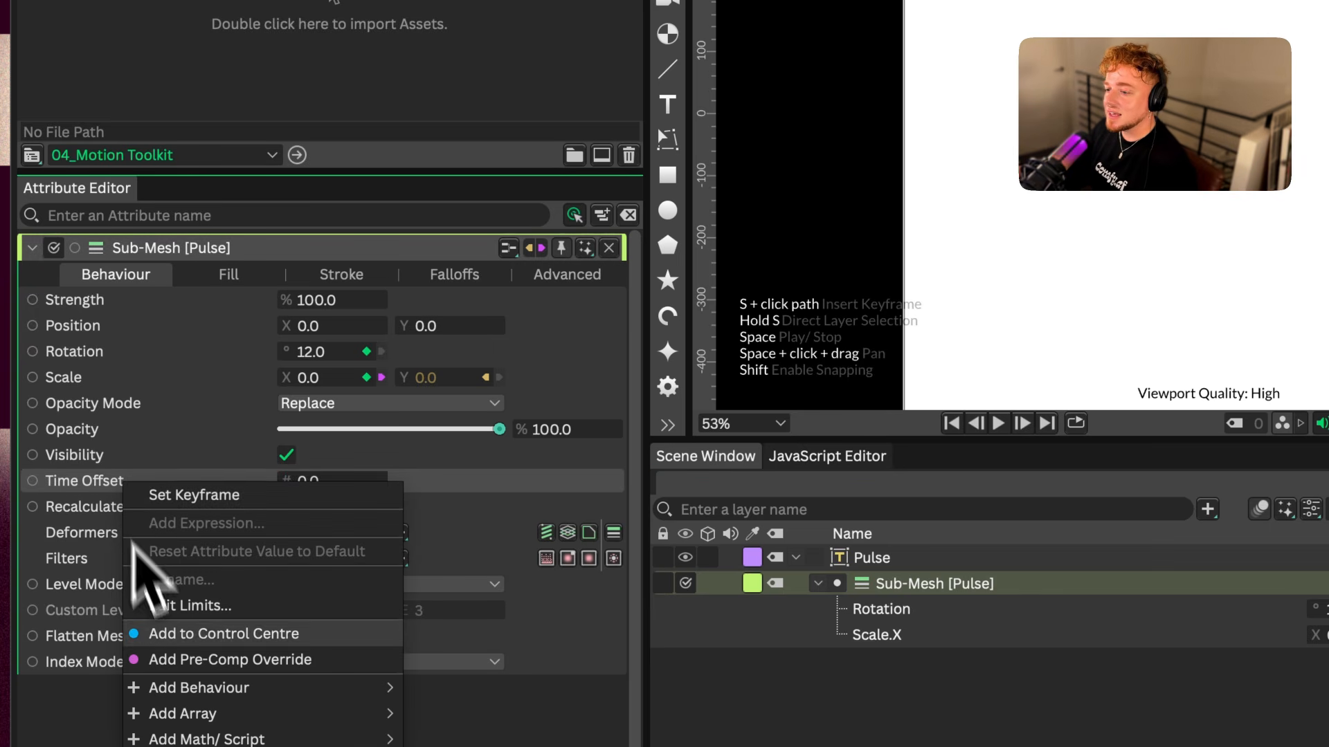
pyautogui.moveTo(183, 682)
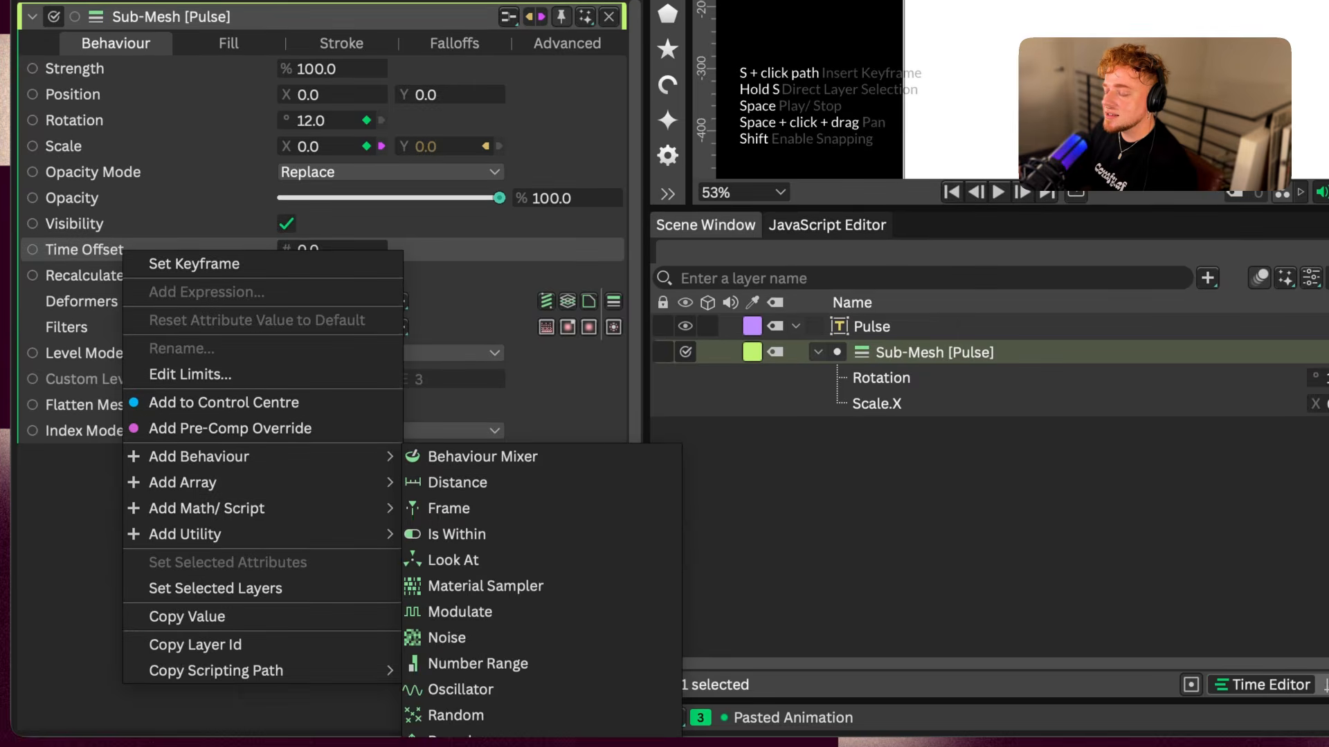
pyautogui.click(451, 742)
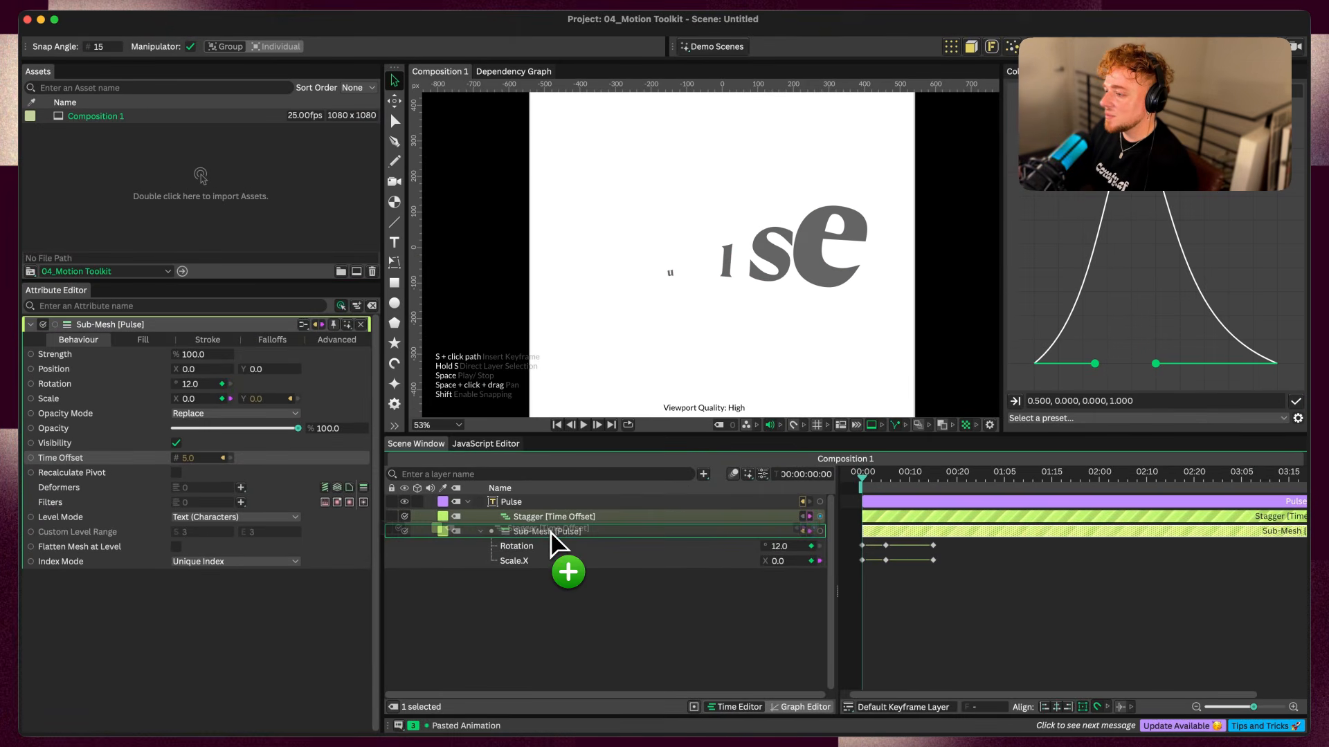
pyautogui.moveTo(552, 533); pyautogui.dragTo(554, 535)
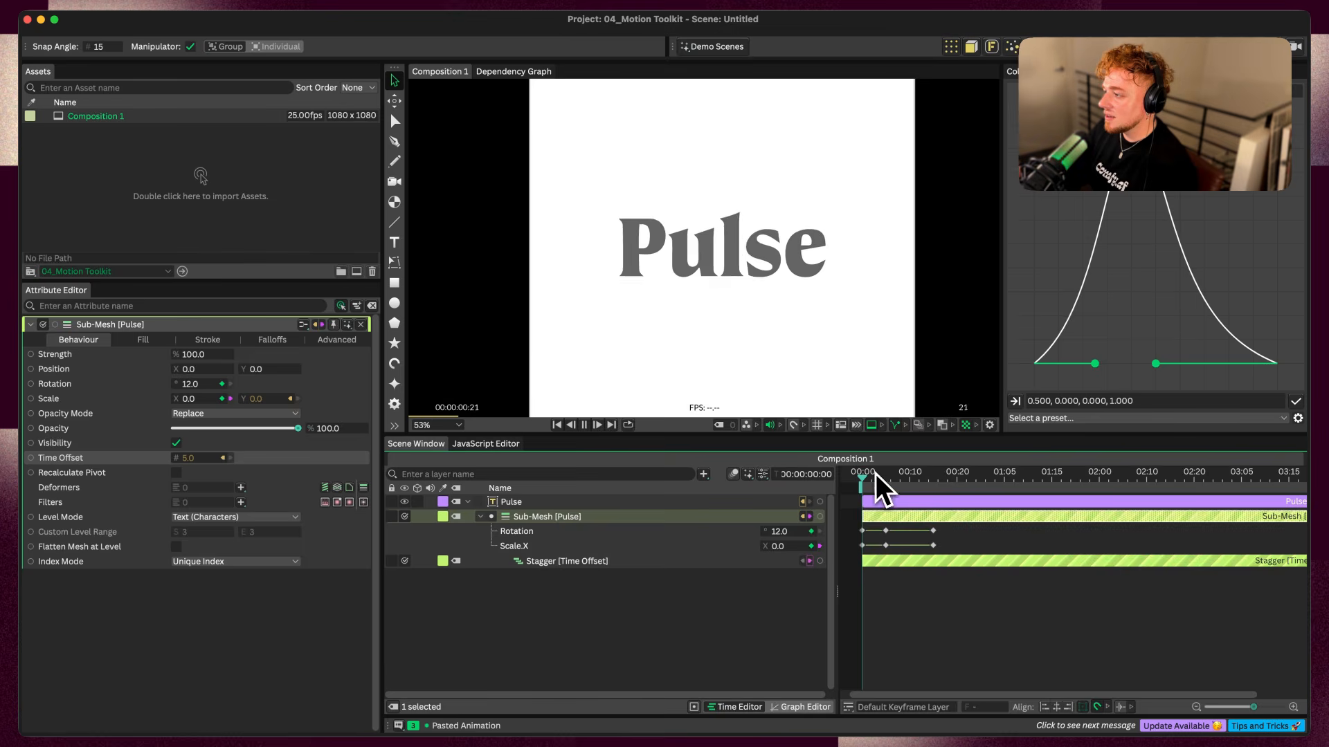
# Play the animation from the start to check how the letters are staggered
pyautogui.press('space')
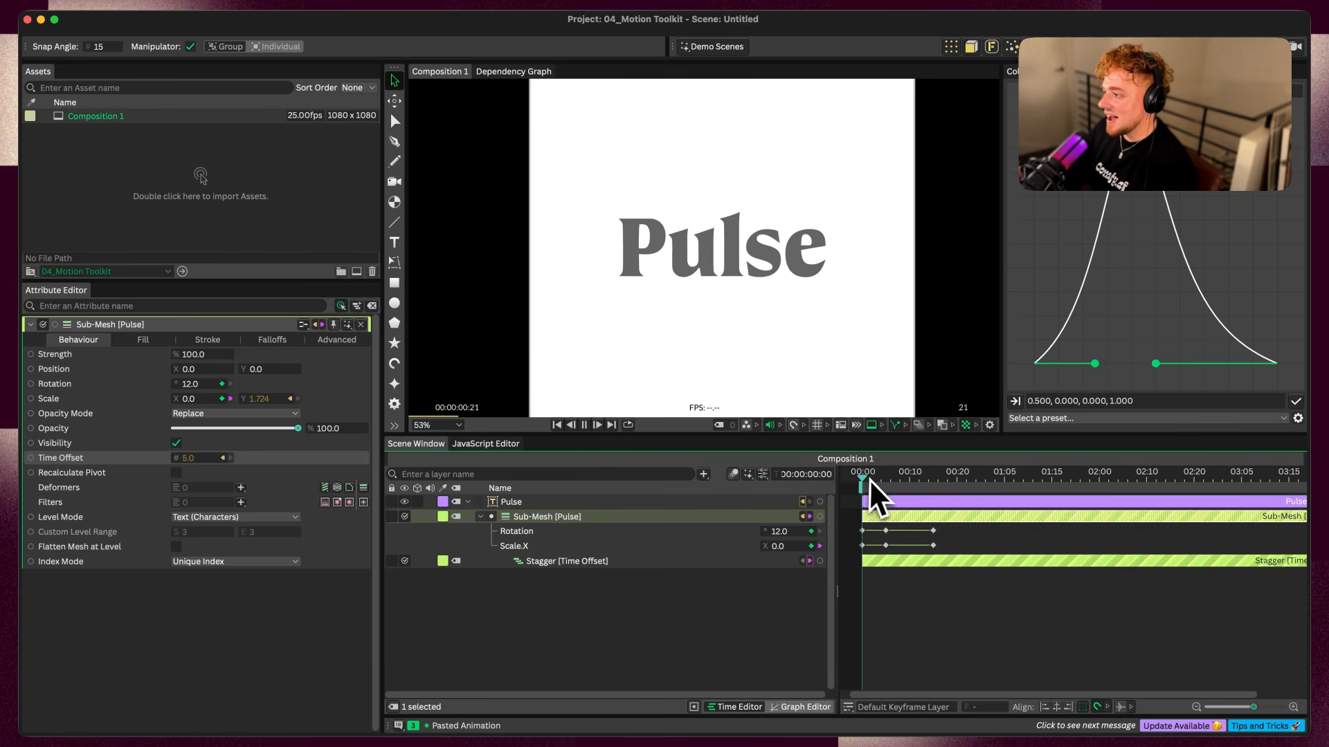
pyautogui.press('space')
pyautogui.moveTo(870, 479); pyautogui.dragTo(822, 479)
pyautogui.press('space')
pyautogui.press('space')
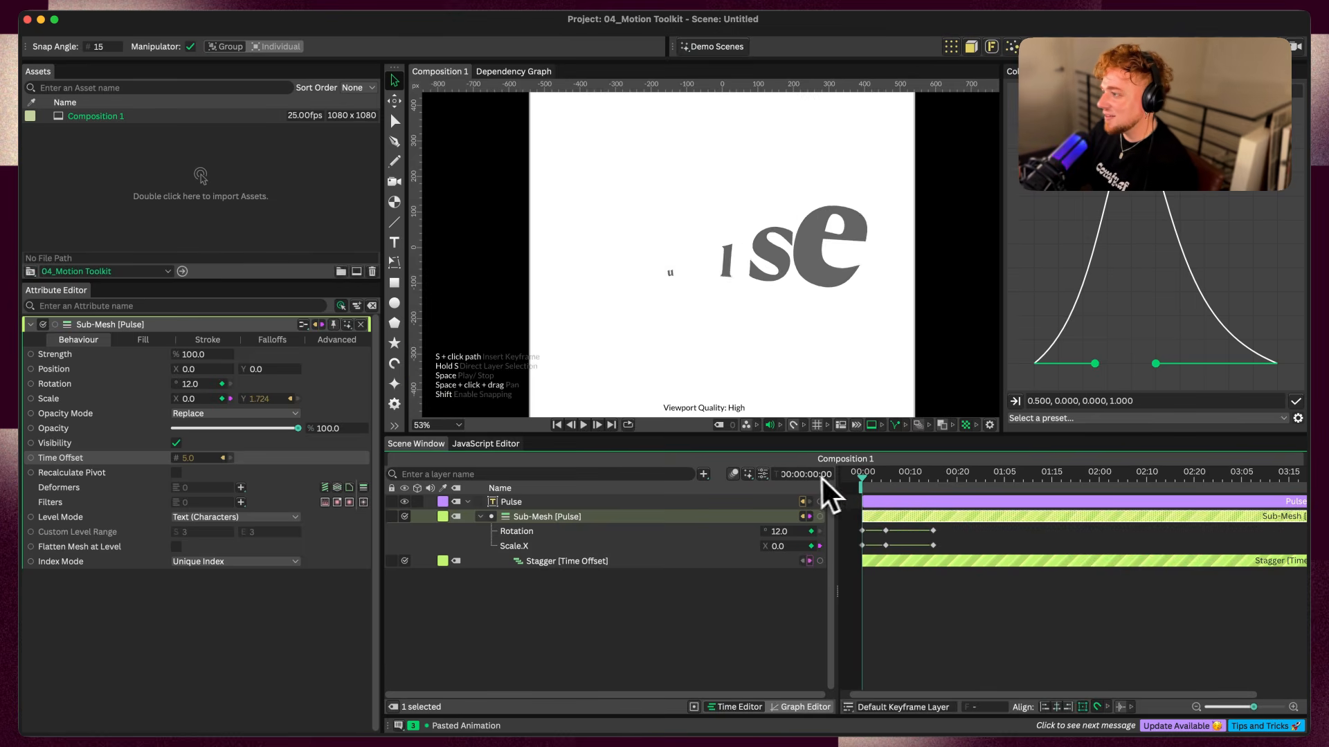
# Set the Time Offset Stagger's Maximum to -5.0 and play back the letter animation
pyautogui.click(544, 562)
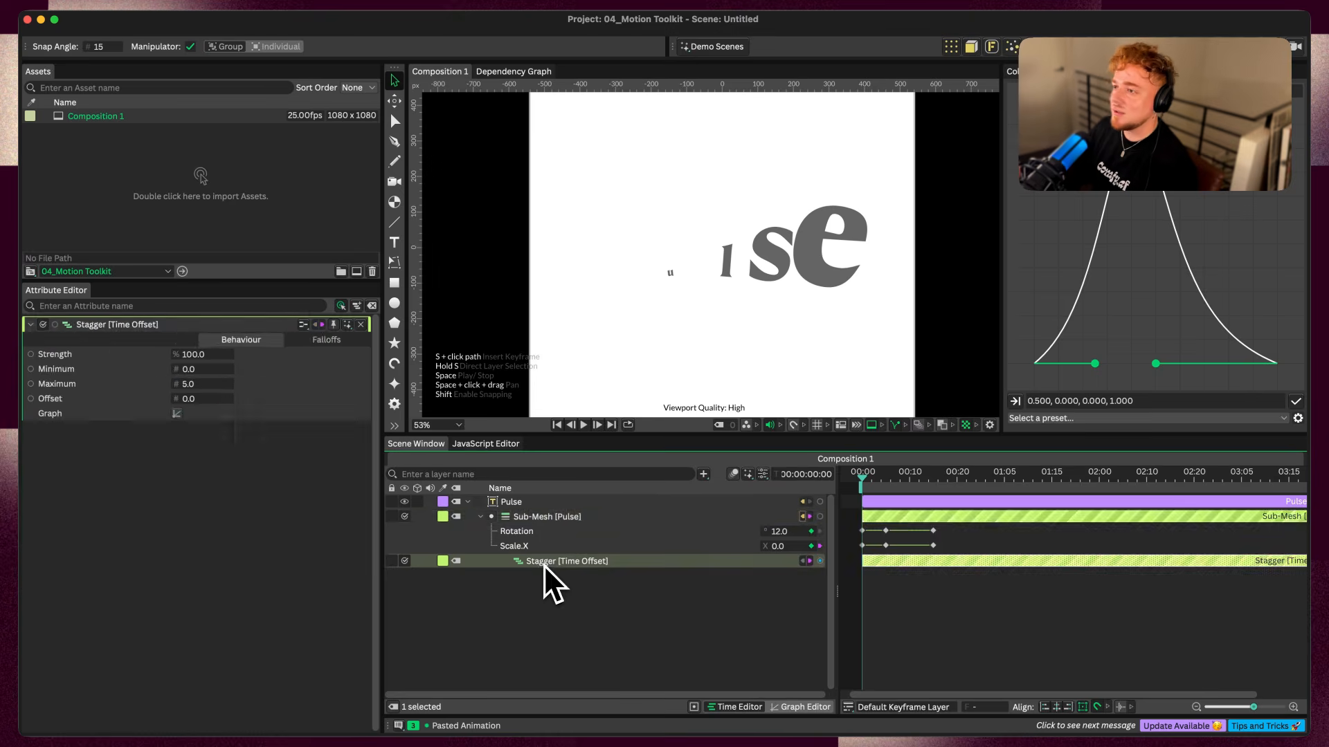
pyautogui.moveTo(181, 384); pyautogui.dragTo(176, 390)
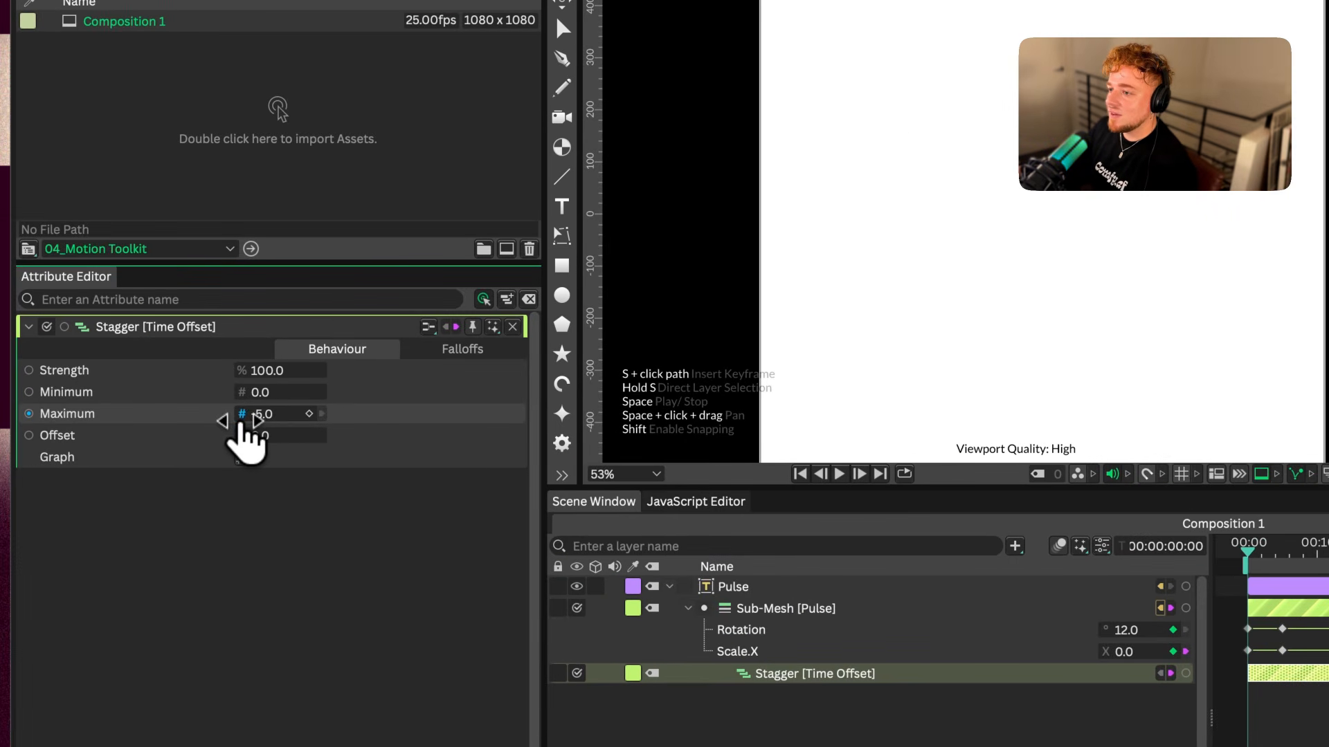
pyautogui.press('space')
pyautogui.press('space')
pyautogui.press('space')
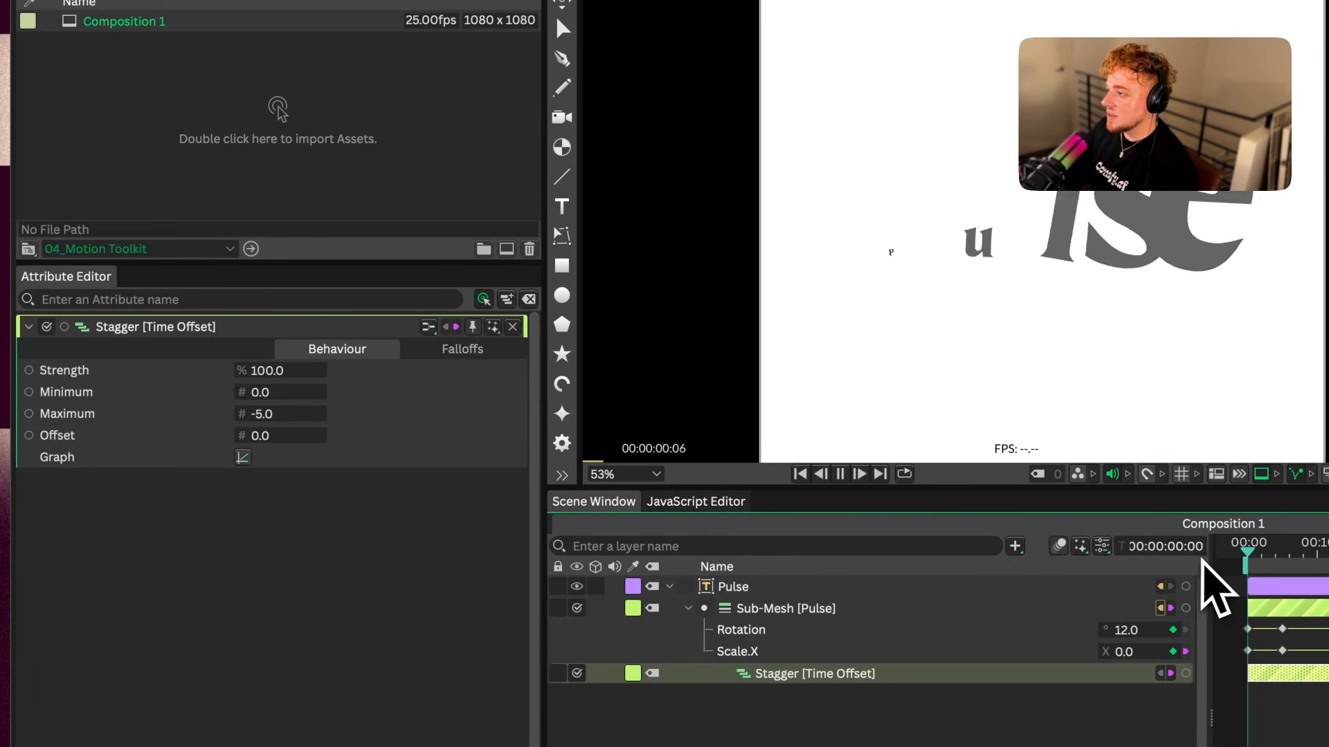
pyautogui.press('space')
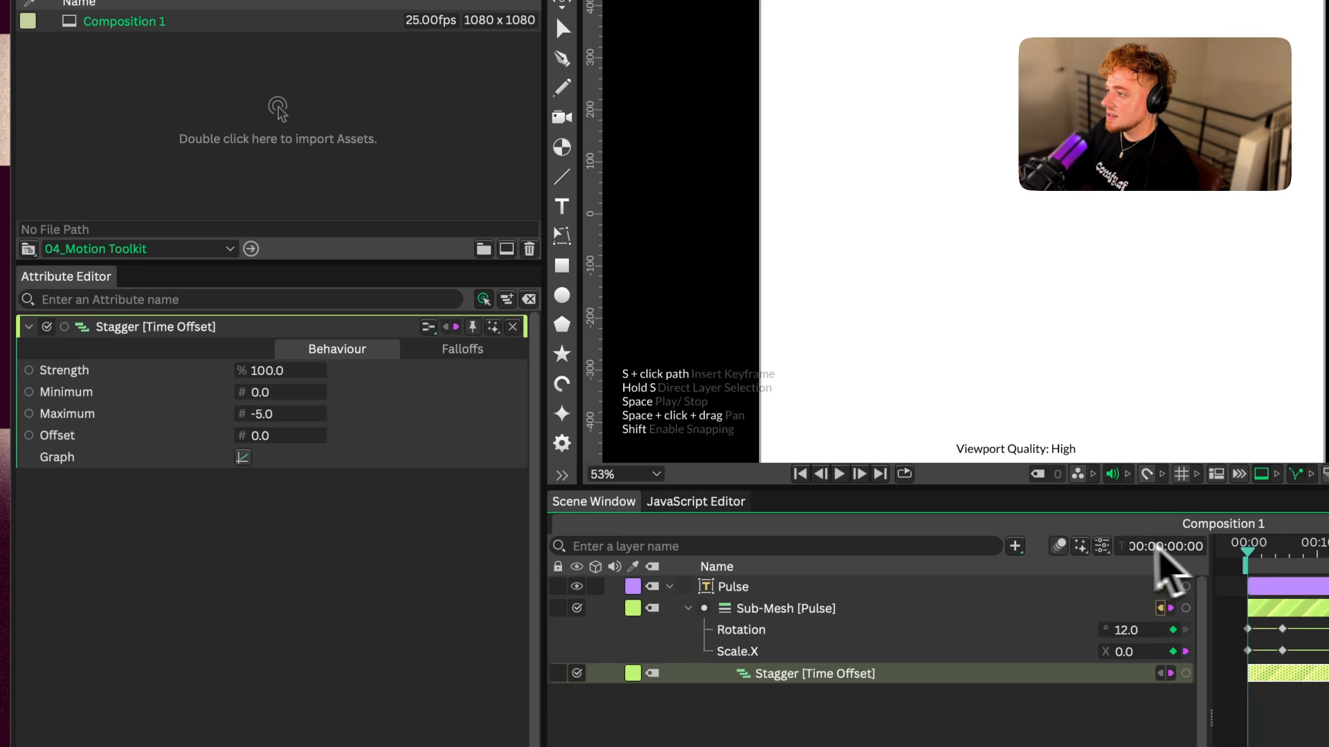
pyautogui.press('space')
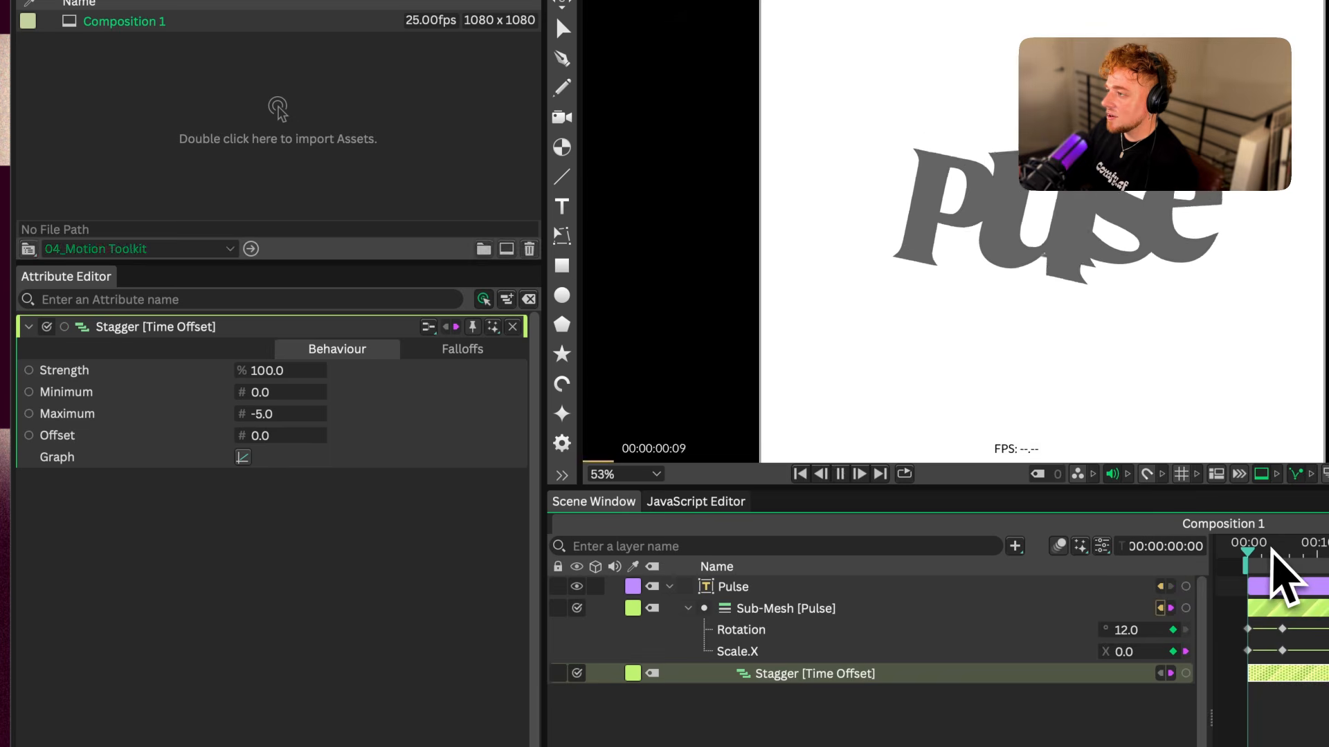
pyautogui.press('space')
# Set the Stagger's Maximum to -9.0, open its graph and play back the animation
pyautogui.click(243, 456)
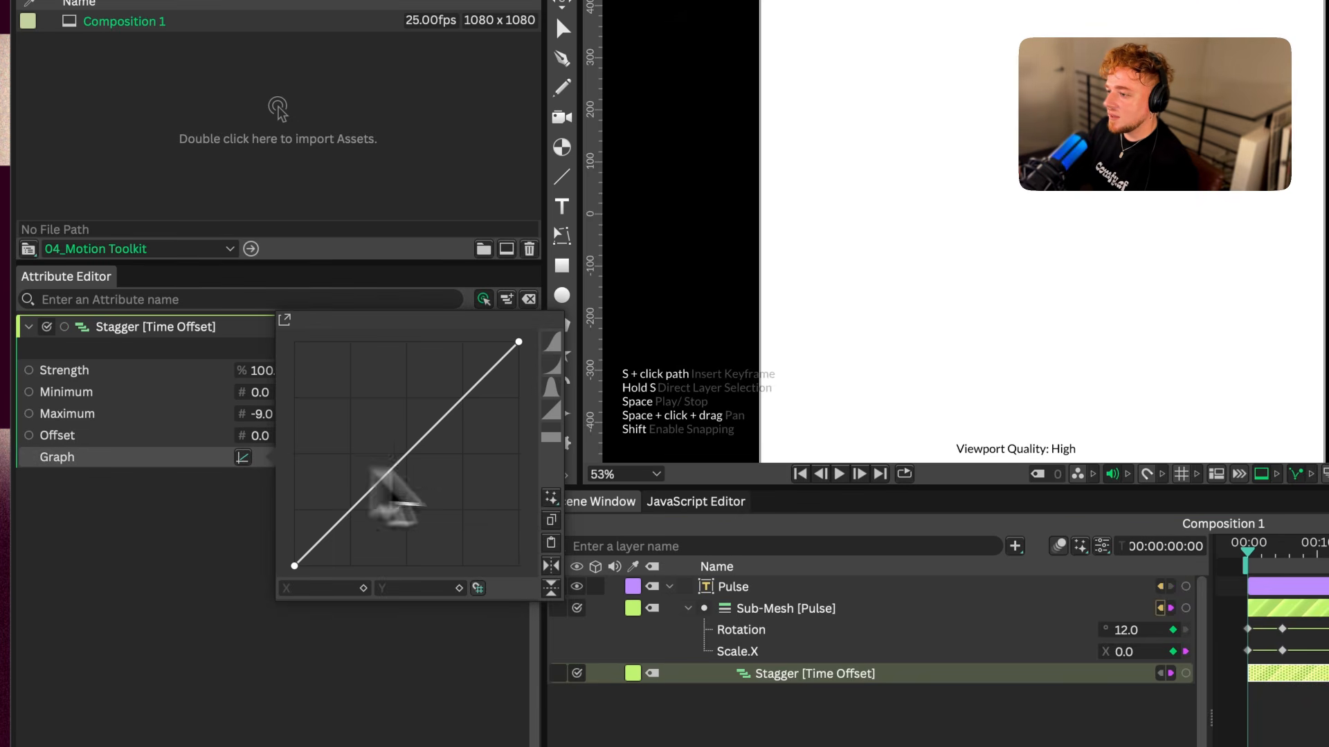
pyautogui.press('space')
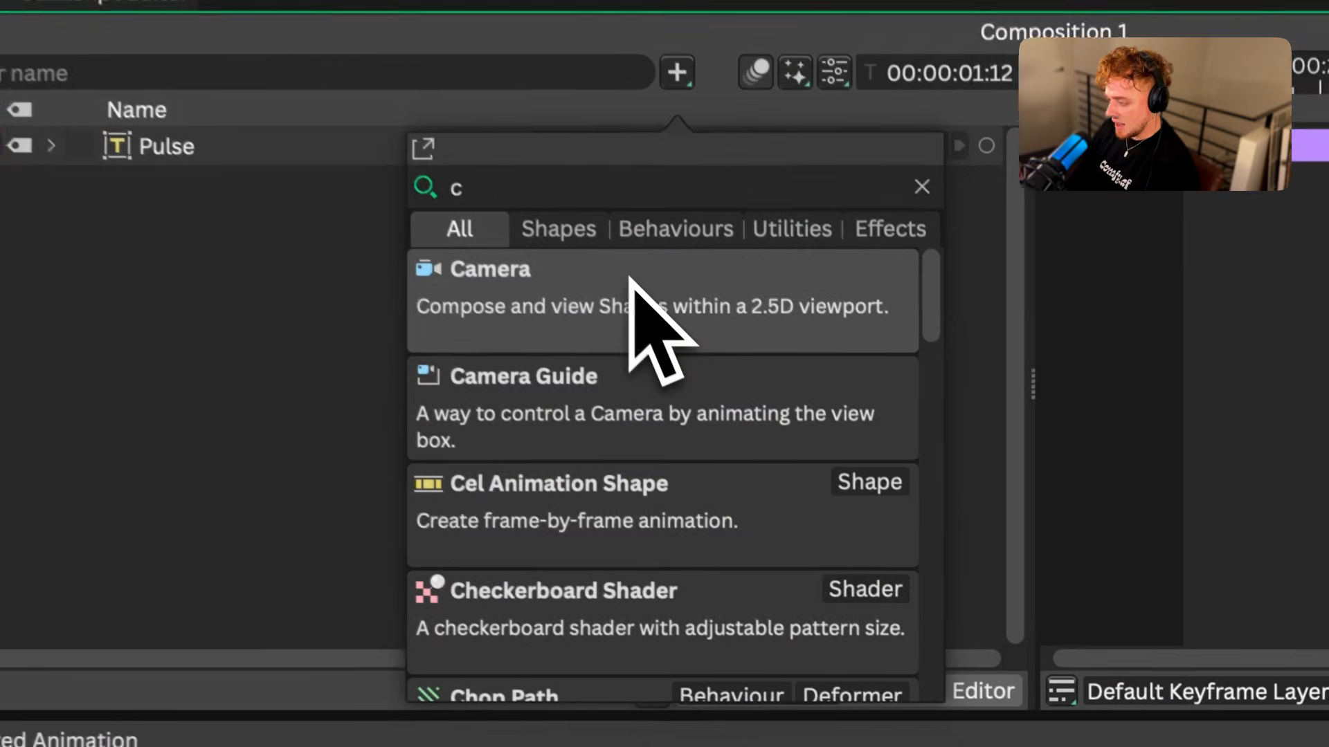
# Add a Convex Hull shape and connect the Pulse text layer to its Input Shapes
pyautogui.write('onvex')
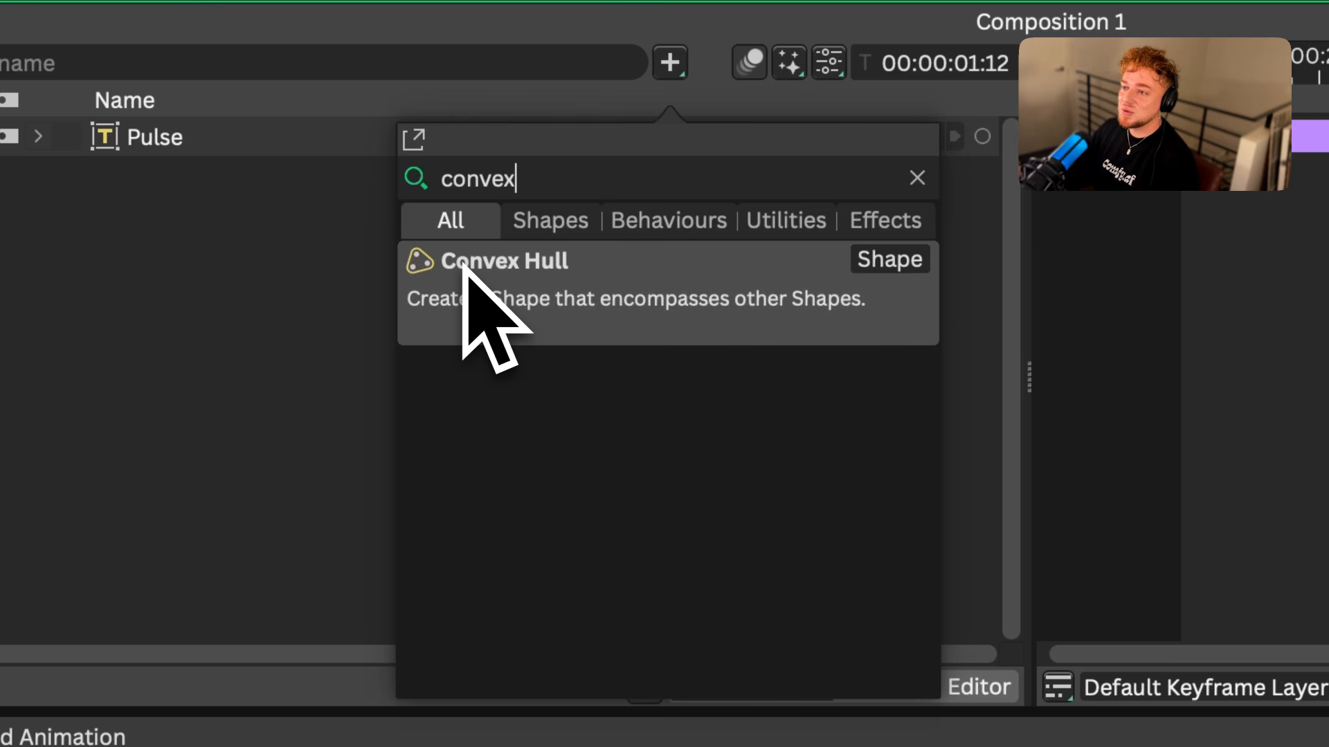
pyautogui.click(500, 280)
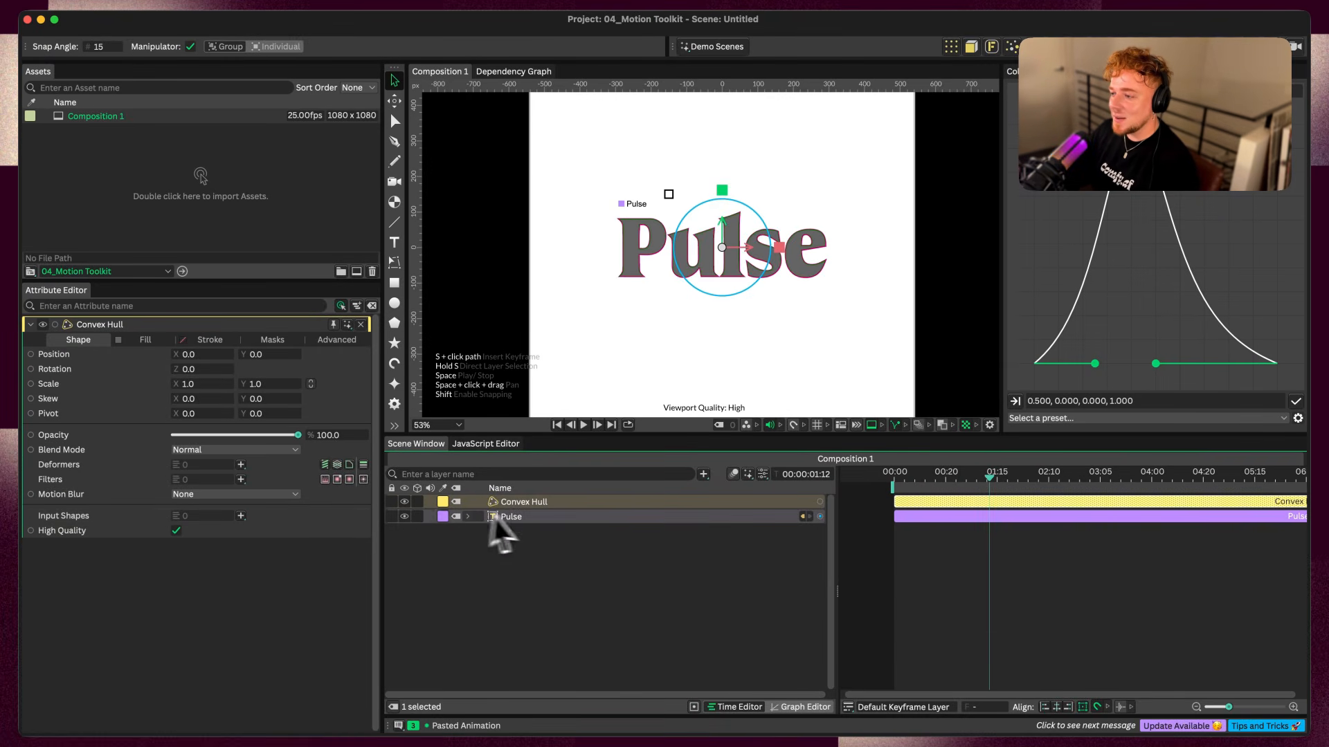
pyautogui.moveTo(538, 521); pyautogui.dragTo(201, 530)
pyautogui.click(457, 574)
pyautogui.click(553, 503)
# Play back the animation from the start to check how the hull wraps the popping letters
pyautogui.press('space')
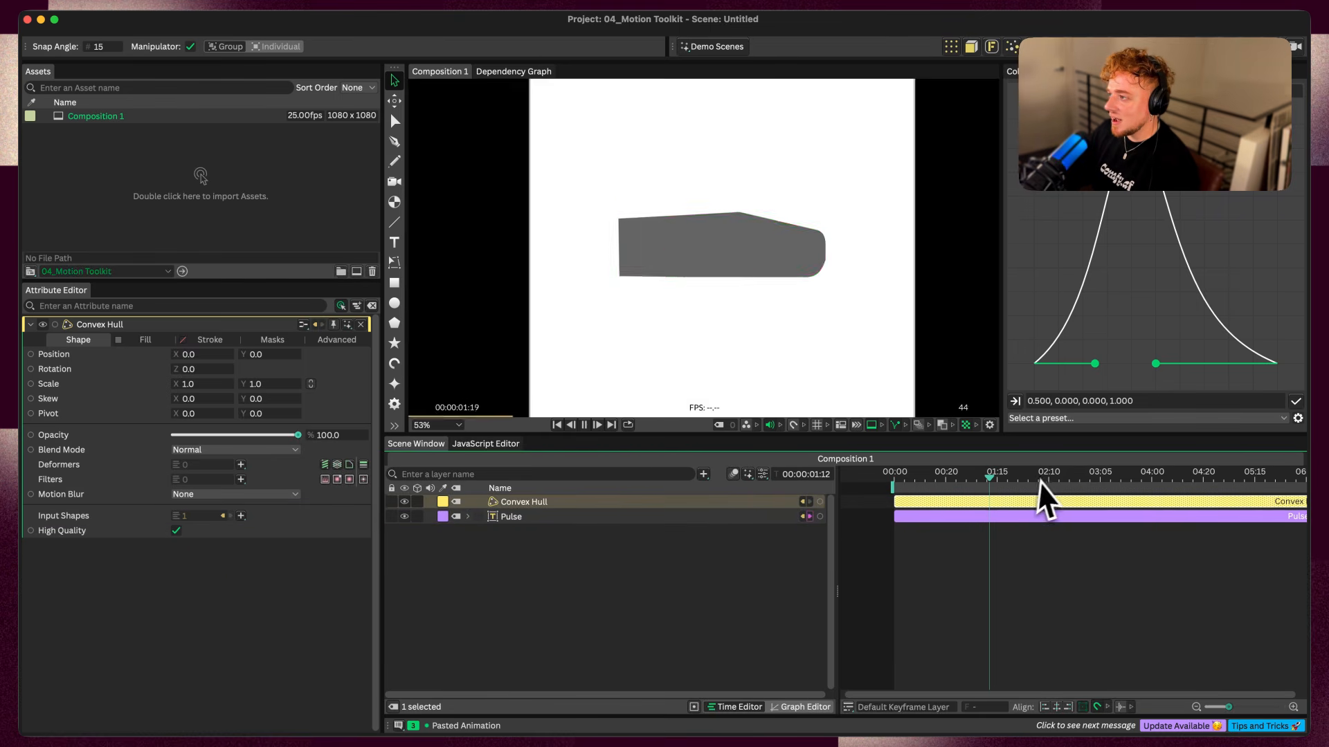
pyautogui.press('space')
pyautogui.moveTo(908, 477); pyautogui.dragTo(878, 481)
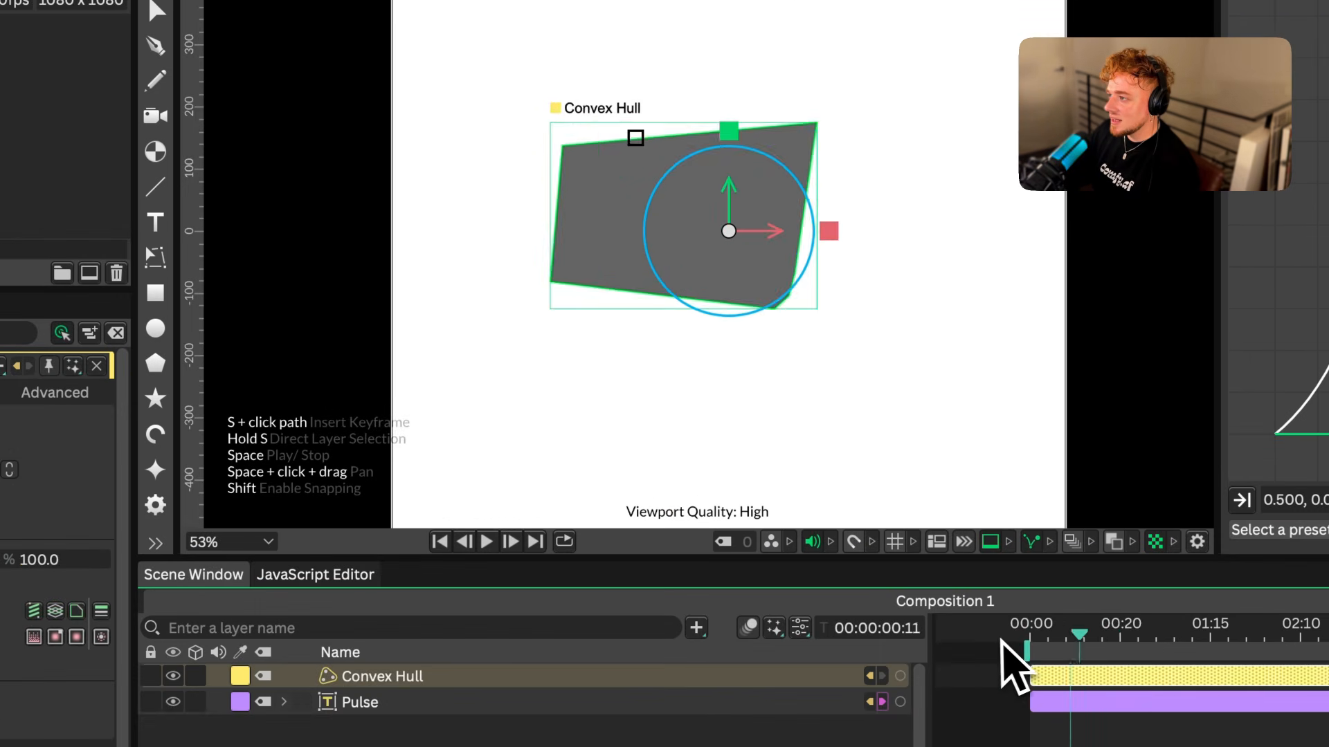
pyautogui.moveTo(1000, 640); pyautogui.dragTo(983, 630)
pyautogui.press('space')
pyautogui.press('space')
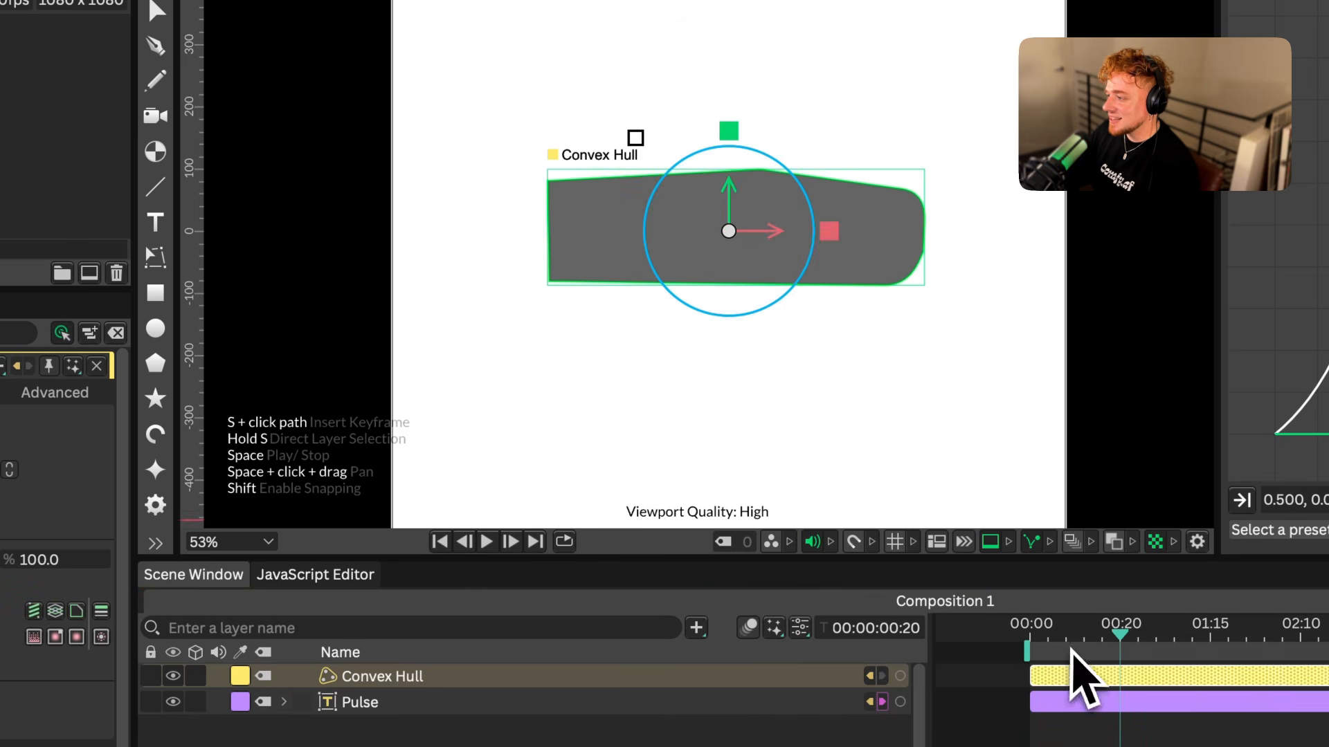
pyautogui.moveTo(1067, 641); pyautogui.dragTo(1004, 631)
pyautogui.press('space')
pyautogui.press('space')
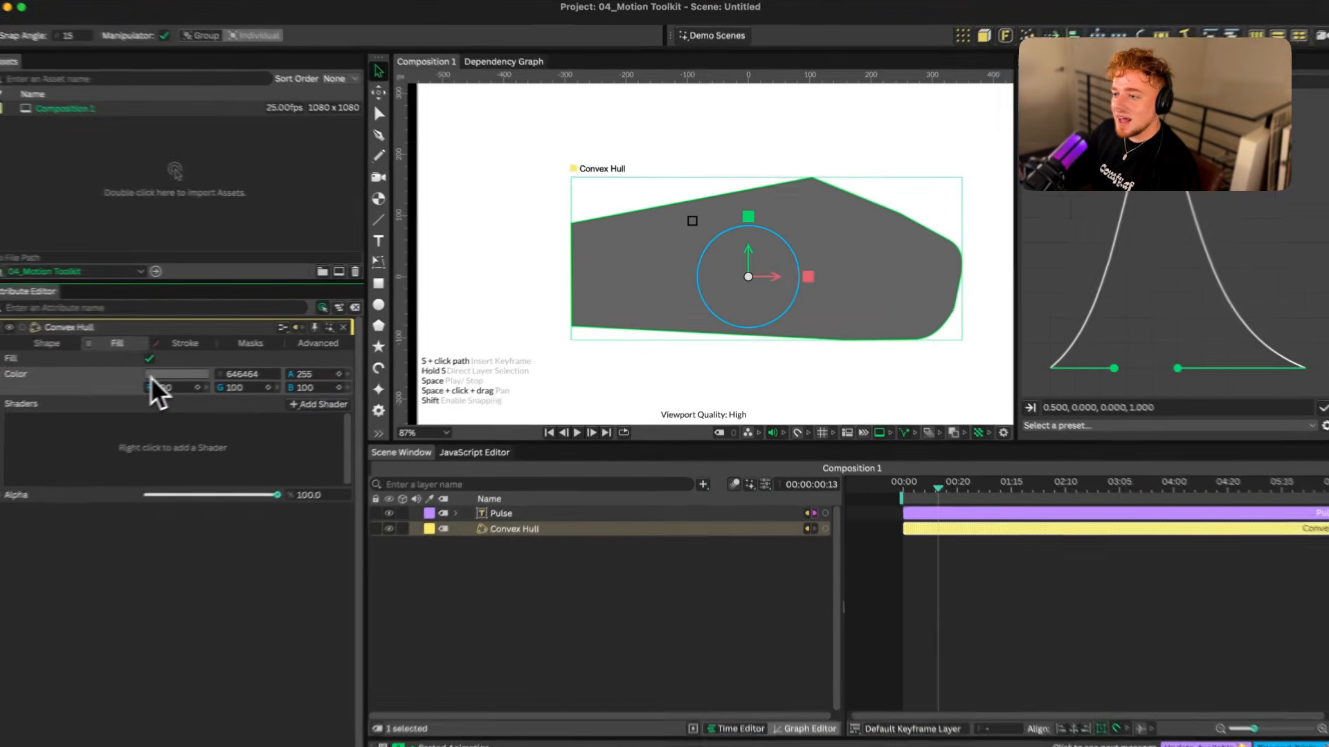
# Set the Convex Hull's fill colour to black (000000), with its layer placed below the Pulse text
pyautogui.click(187, 369)
pyautogui.moveTo(222, 237); pyautogui.dragTo(151, 284)
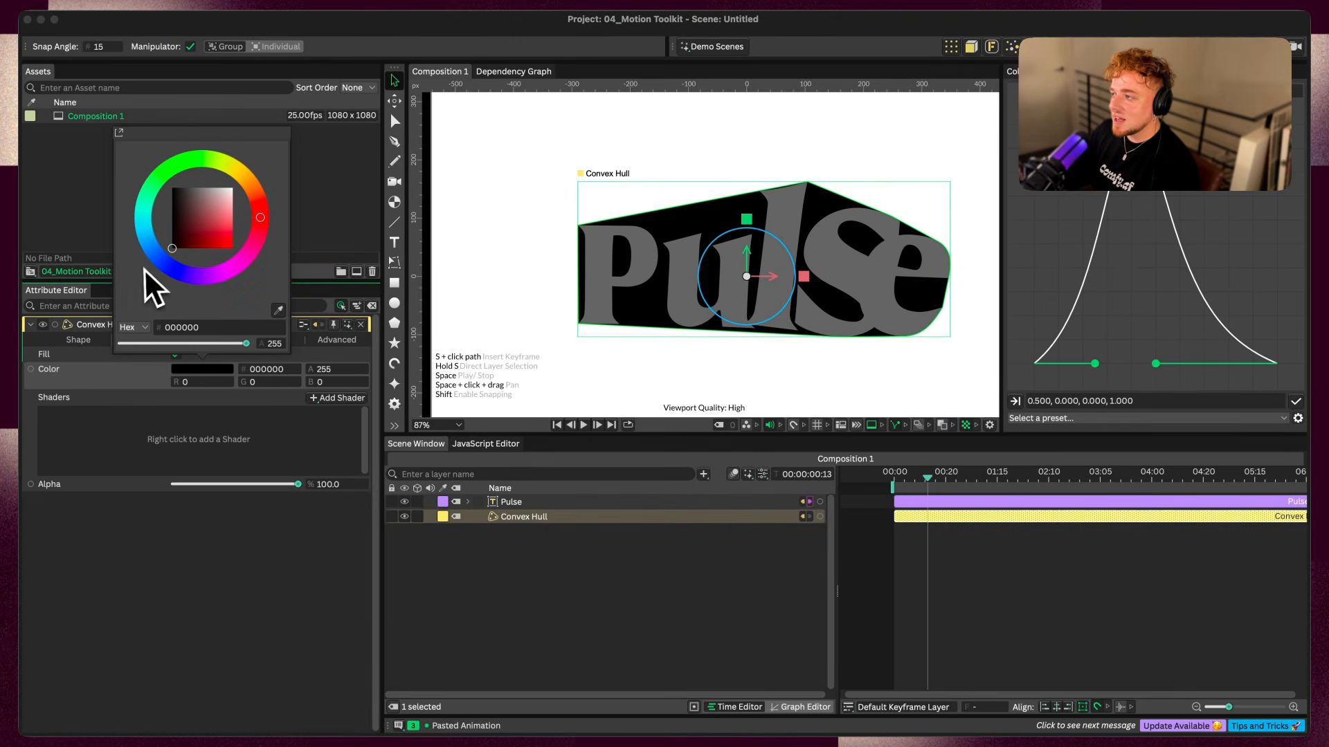
pyautogui.click(603, 578)
# Reframe the composition and replay the text over its black hull from the first frame
pyautogui.scroll(-5, 760, 321)
pyautogui.moveTo(787, 286); pyautogui.dragTo(768, 276)
pyautogui.press('space')
pyautogui.press('space')
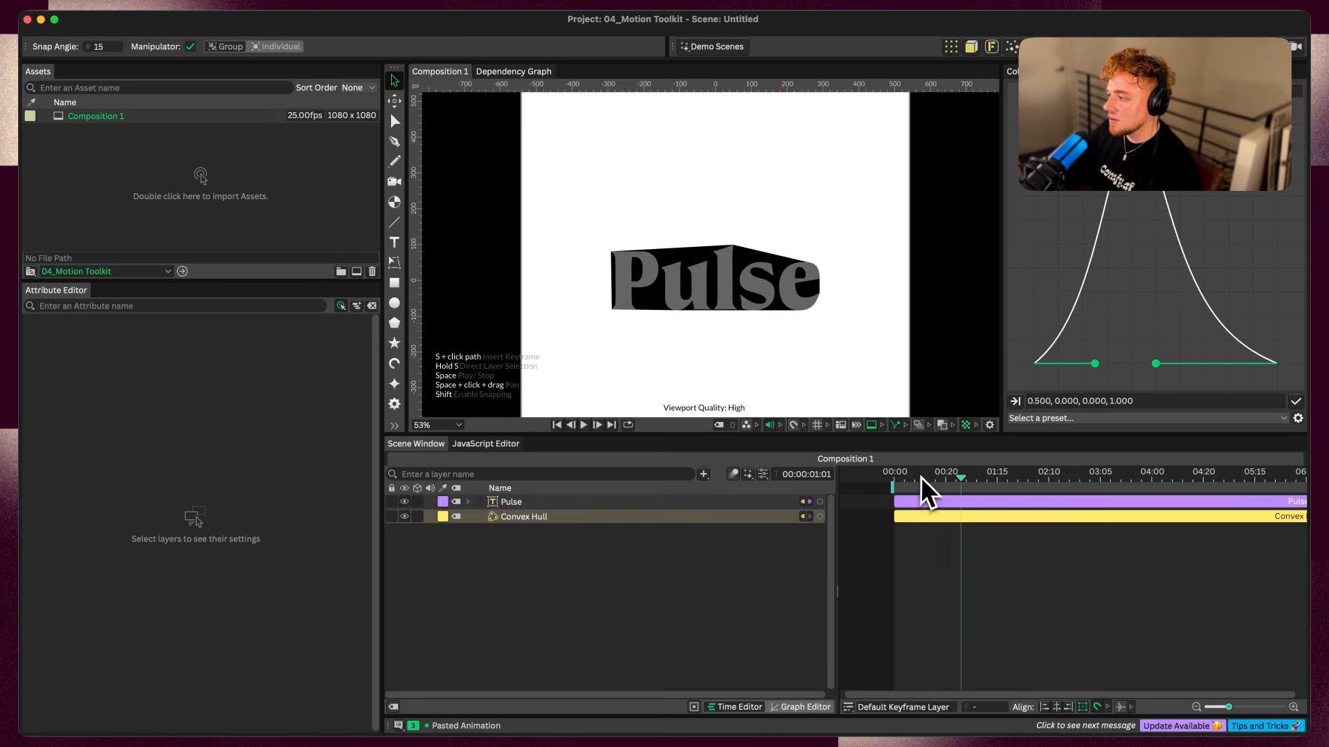
pyautogui.moveTo(920, 476); pyautogui.dragTo(867, 476)
pyautogui.press('space')
pyautogui.press('space')
pyautogui.click(895, 480)
pyautogui.press('space')
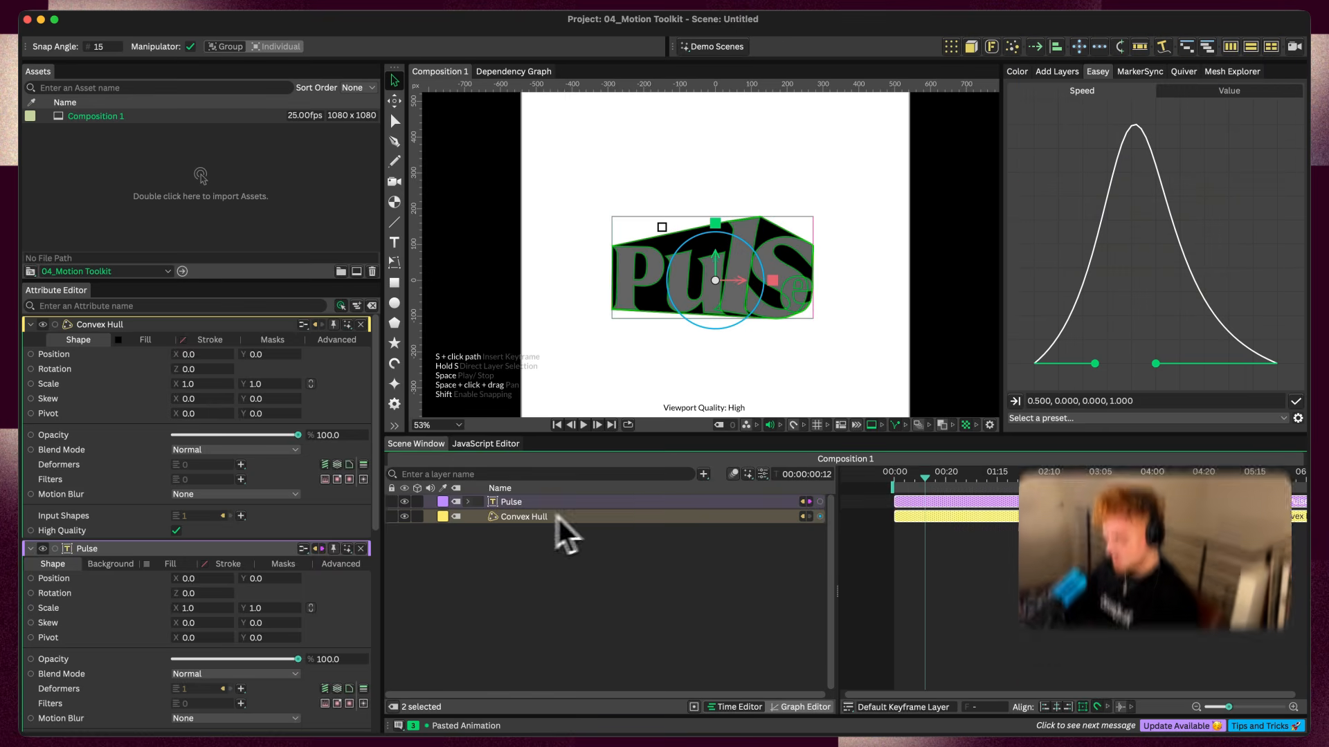
# Group the Pulse and Convex Hull layers and add an Align behaviour to the group
pyautogui.press('super+g')
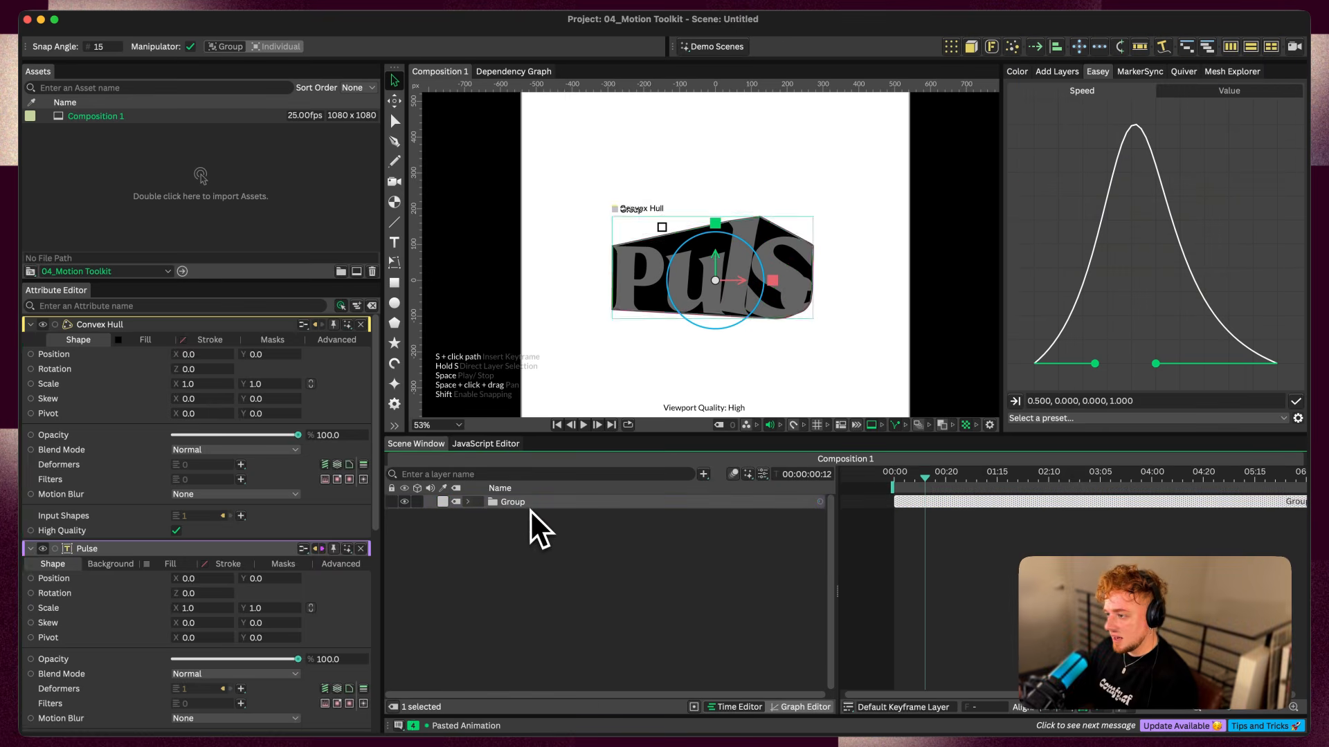
pyautogui.click(527, 507)
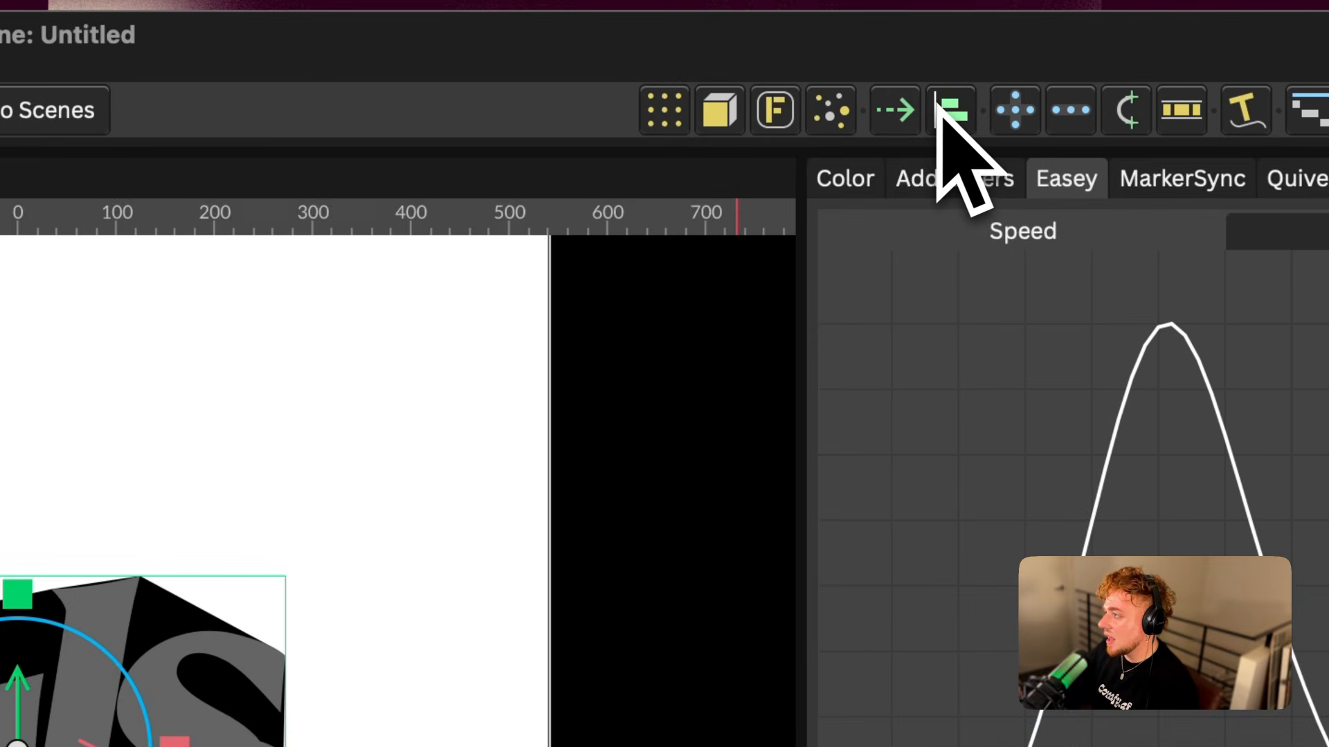
pyautogui.click(944, 107)
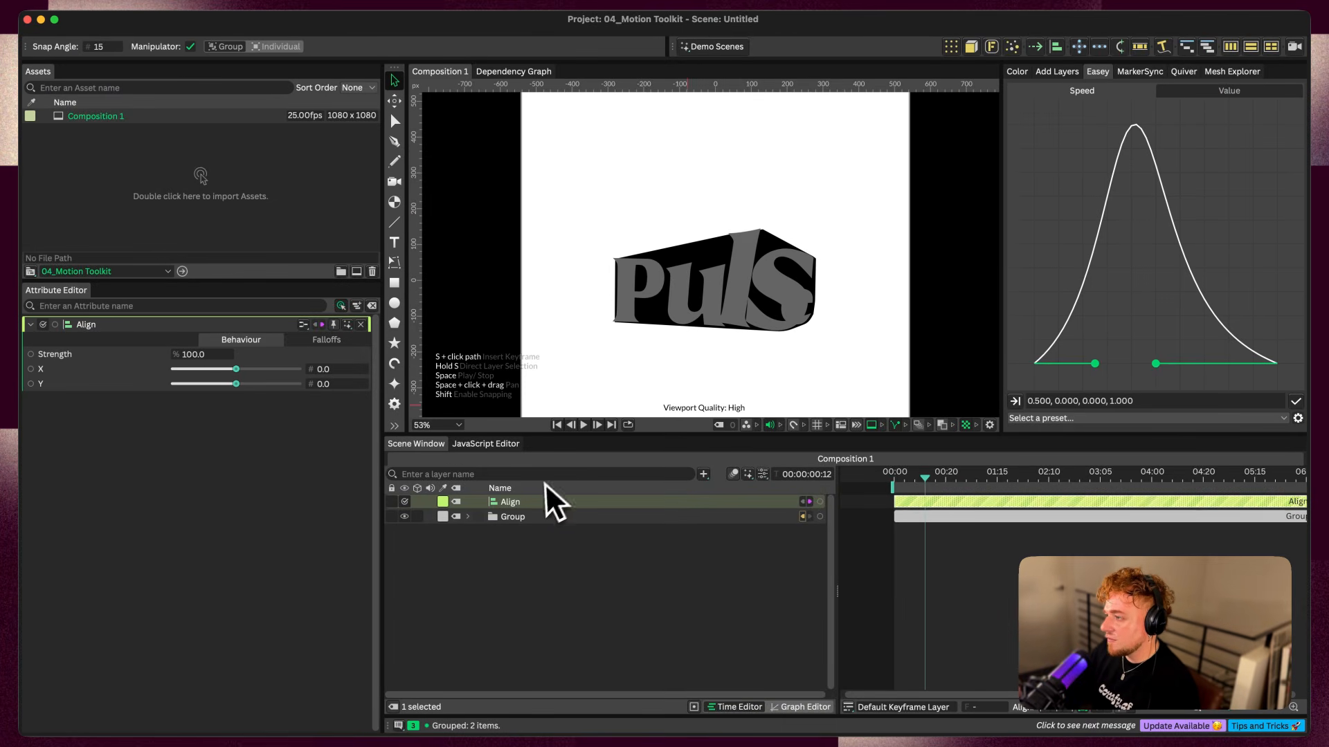
pyautogui.moveTo(933, 477); pyautogui.dragTo(907, 481)
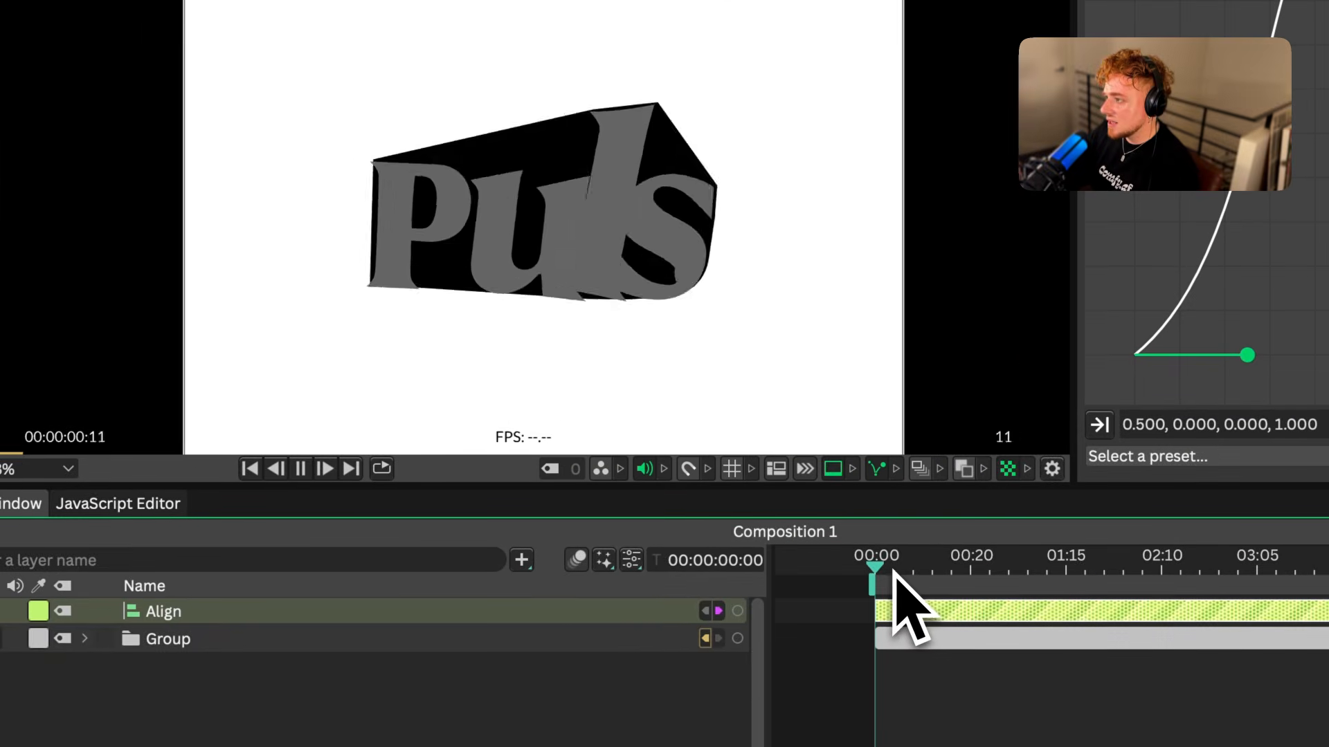
# Disconnect the Align behaviour from the group and connect it to the Pulse text's Deformers as a new index
pyautogui.click(84, 639)
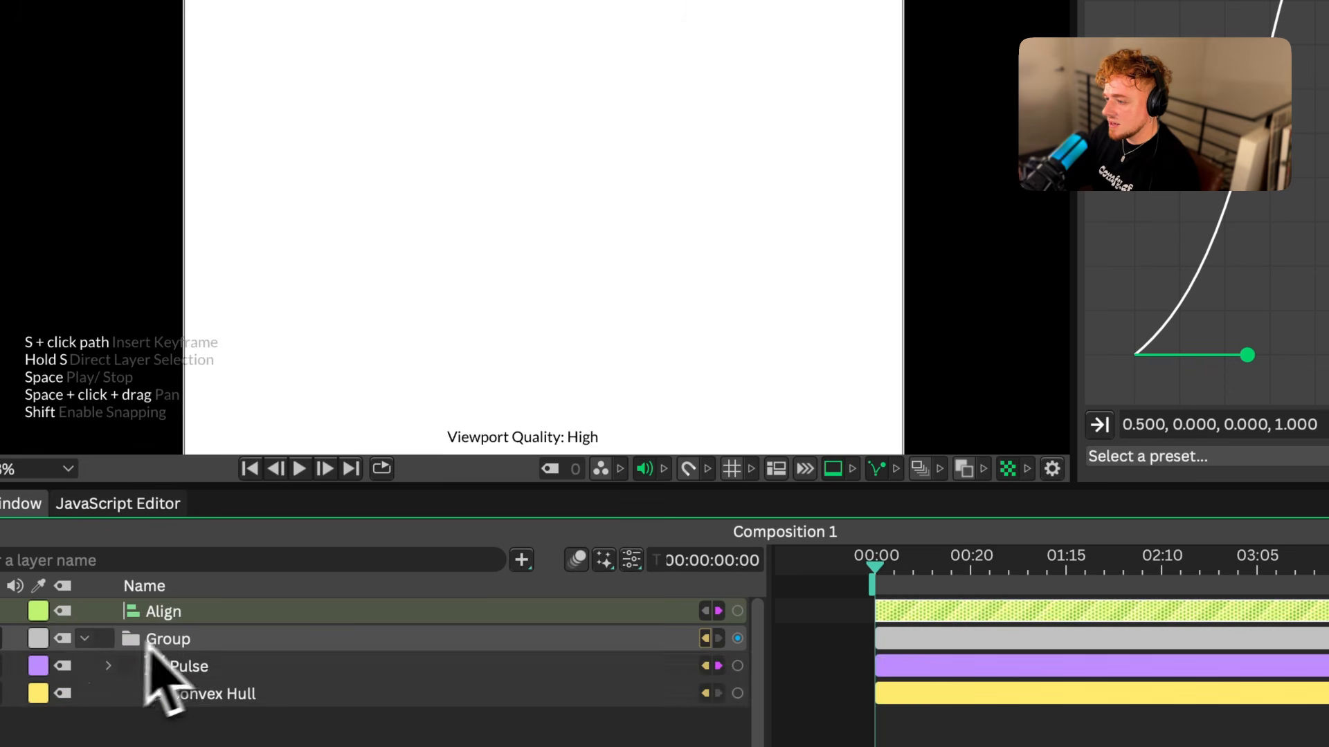
pyautogui.click(721, 612)
pyautogui.click(1261, 609)
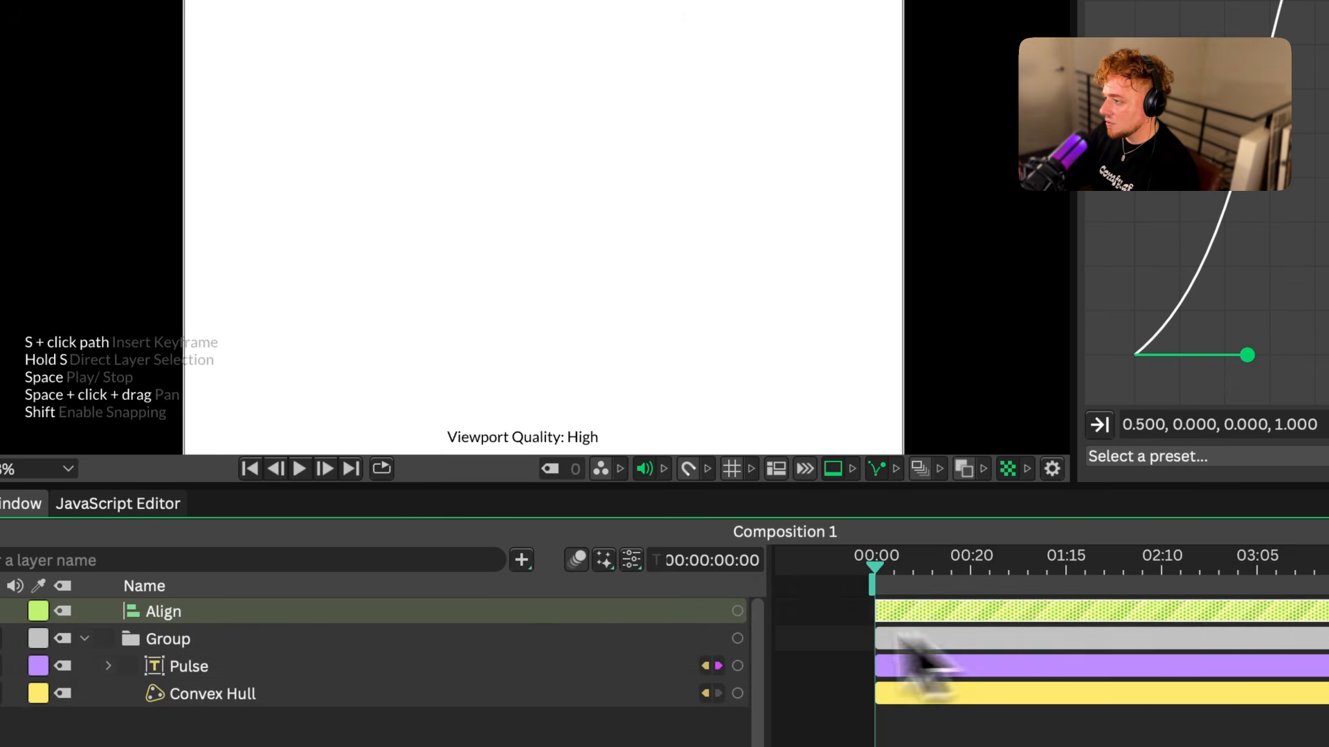
pyautogui.moveTo(738, 611)
pyautogui.mouseDown()
pyautogui.moveTo(173, 655)
pyautogui.moveTo(212, 668)
pyautogui.mouseUp()
pyautogui.moveTo(326, 687)
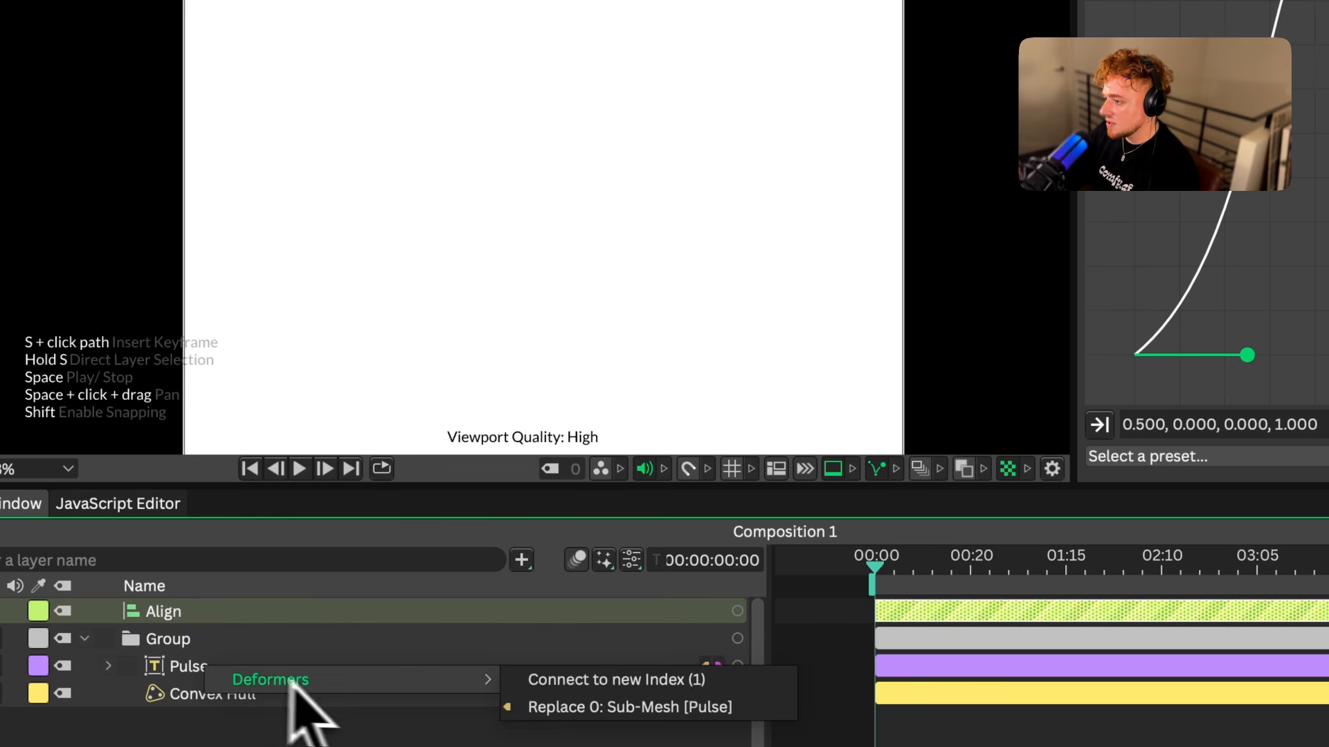
pyautogui.click(593, 680)
# Ungroup the Pulse and Convex Hull layers and expand the deformers nested under Pulse
pyautogui.click(168, 616)
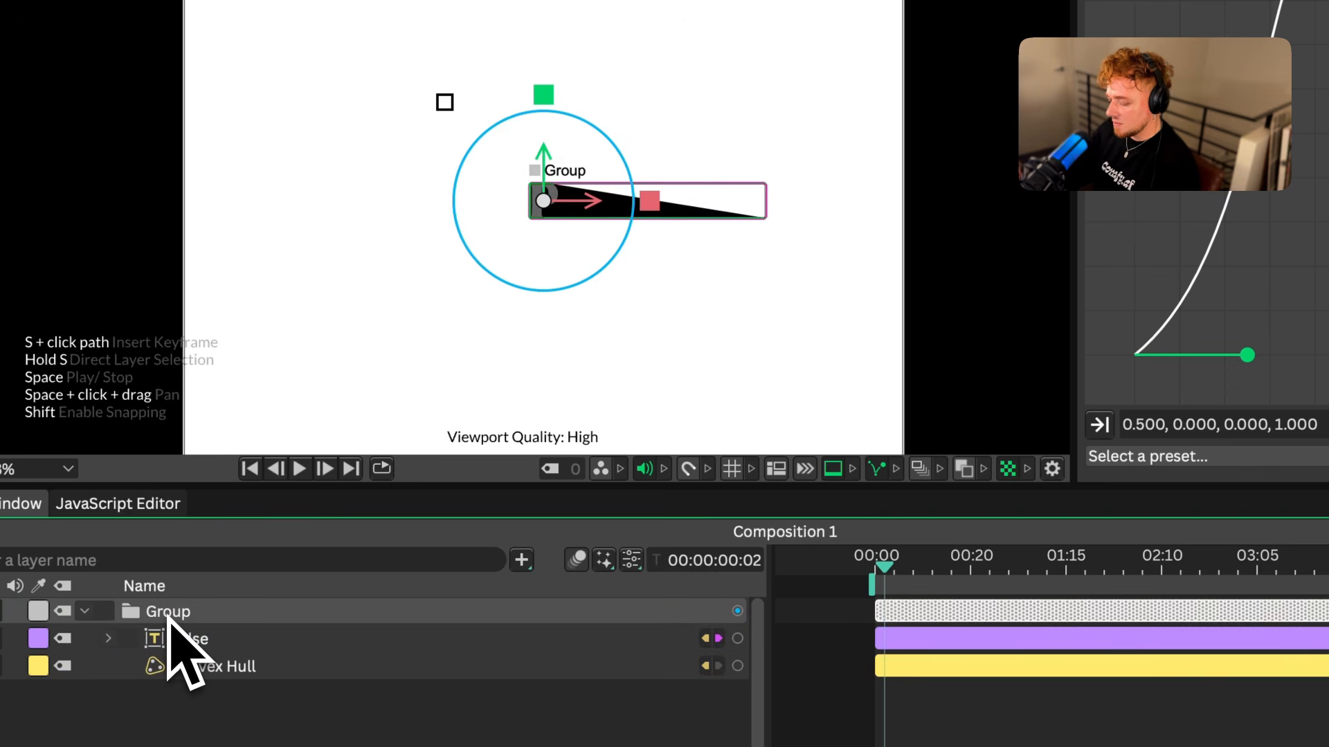
pyautogui.press('Delete')
pyautogui.click(168, 615)
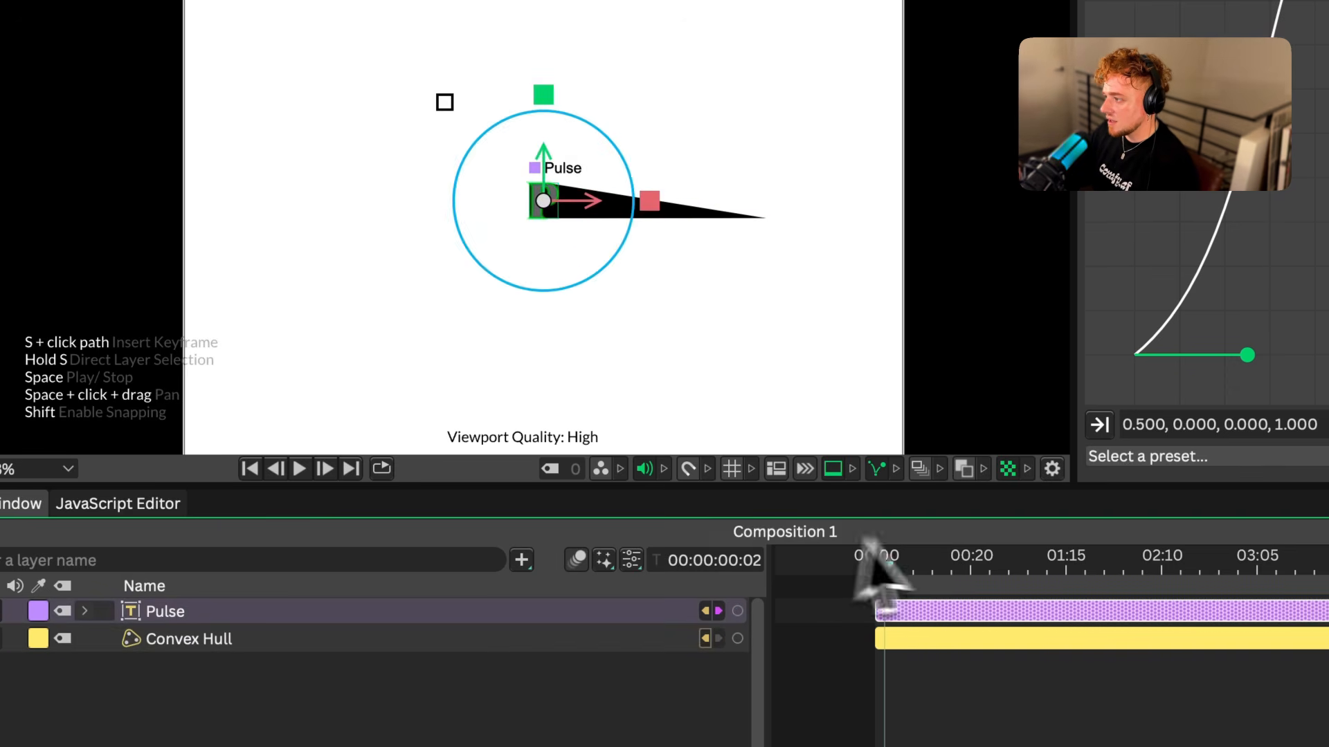
pyautogui.moveTo(883, 565); pyautogui.dragTo(909, 580)
pyautogui.click(704, 611)
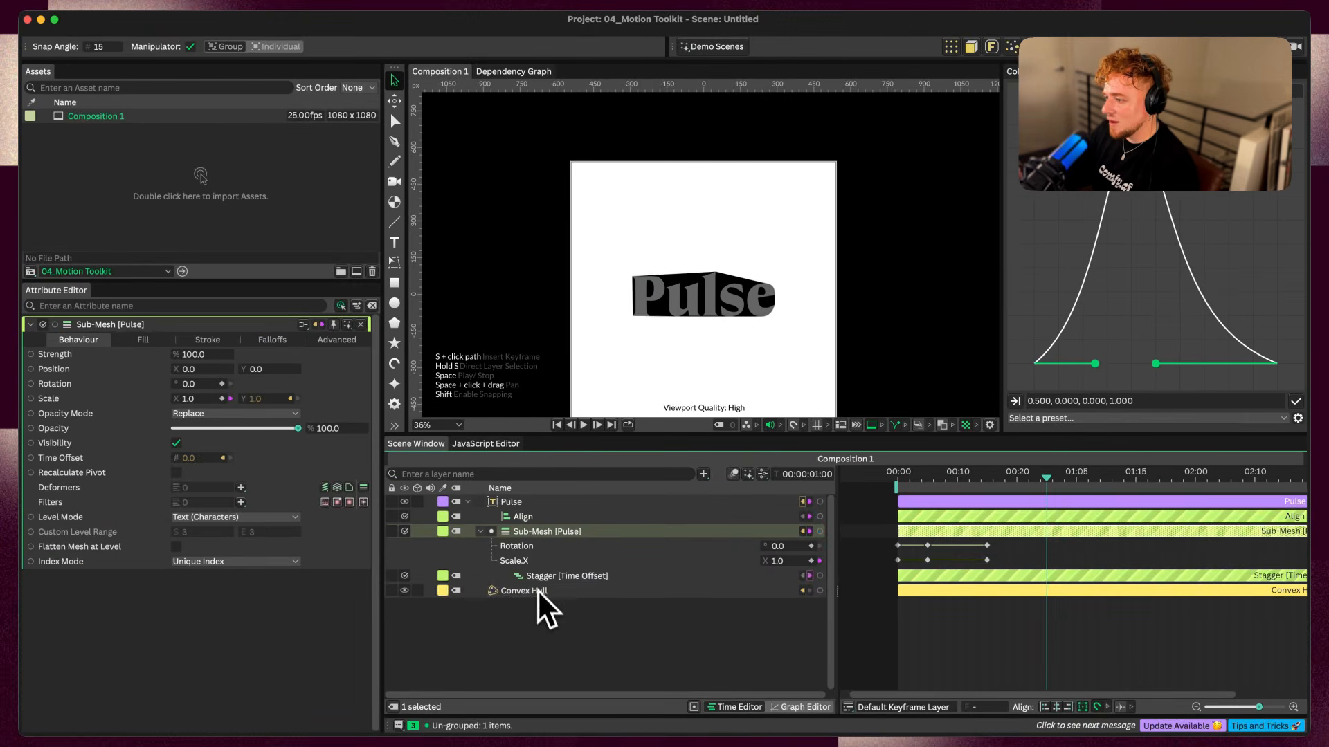
# Add a Path Offset deformer to the Convex Hull, increase its Offset to pad the letters and play back the result
pyautogui.click(537, 590)
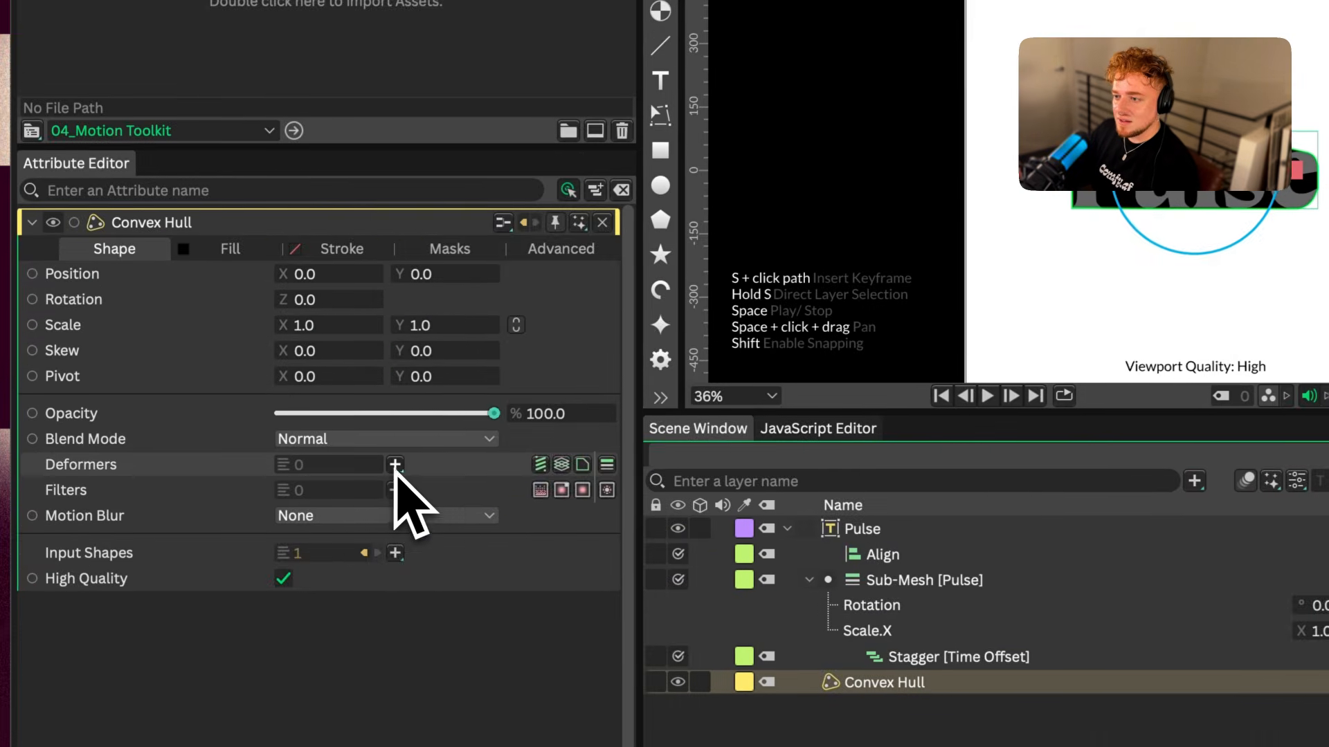
pyautogui.click(241, 464)
pyautogui.click(450, 654)
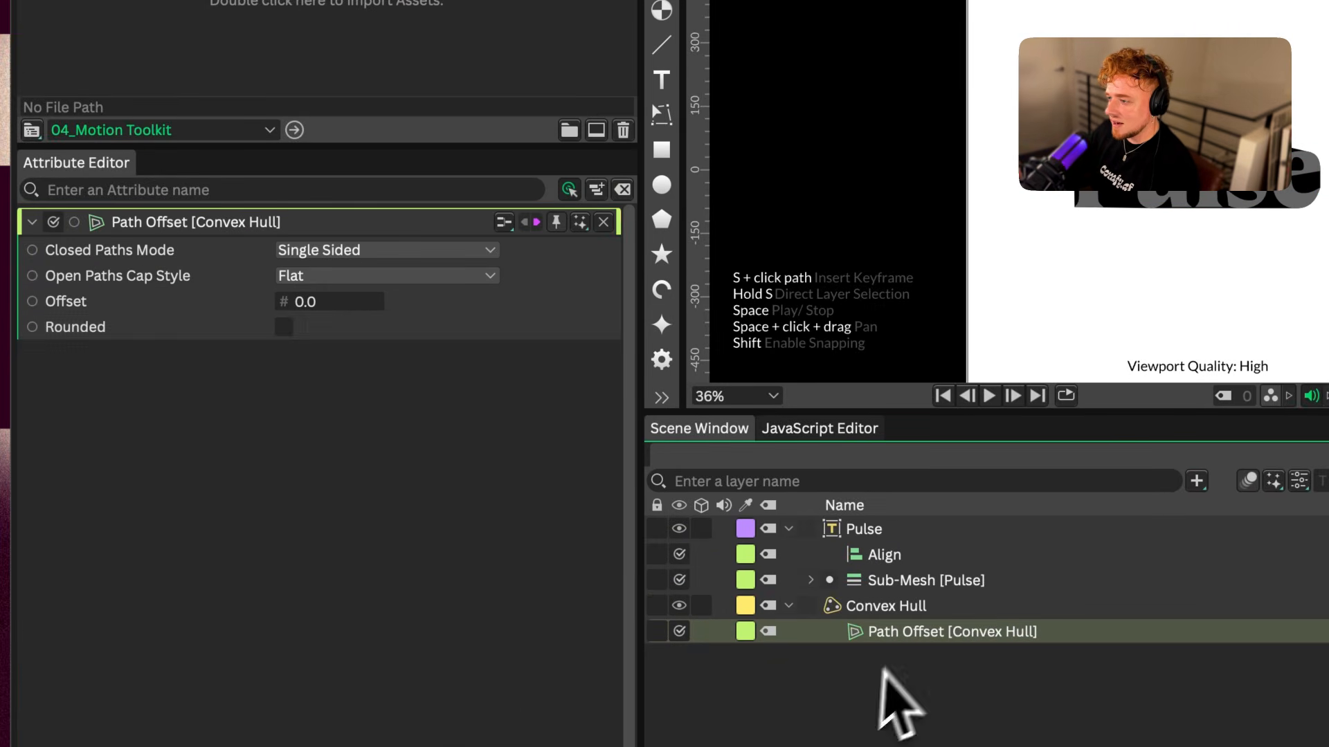
pyautogui.moveTo(326, 312); pyautogui.dragTo(371, 308)
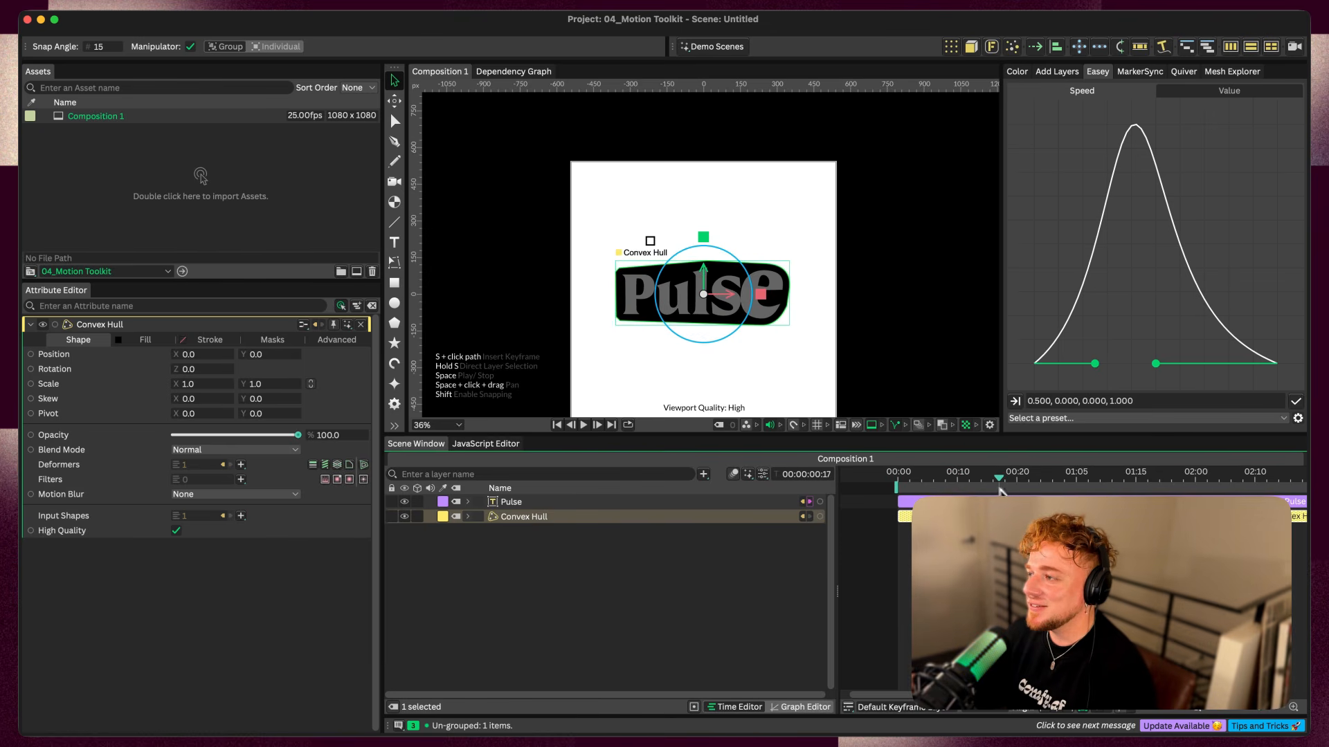
pyautogui.press('space')
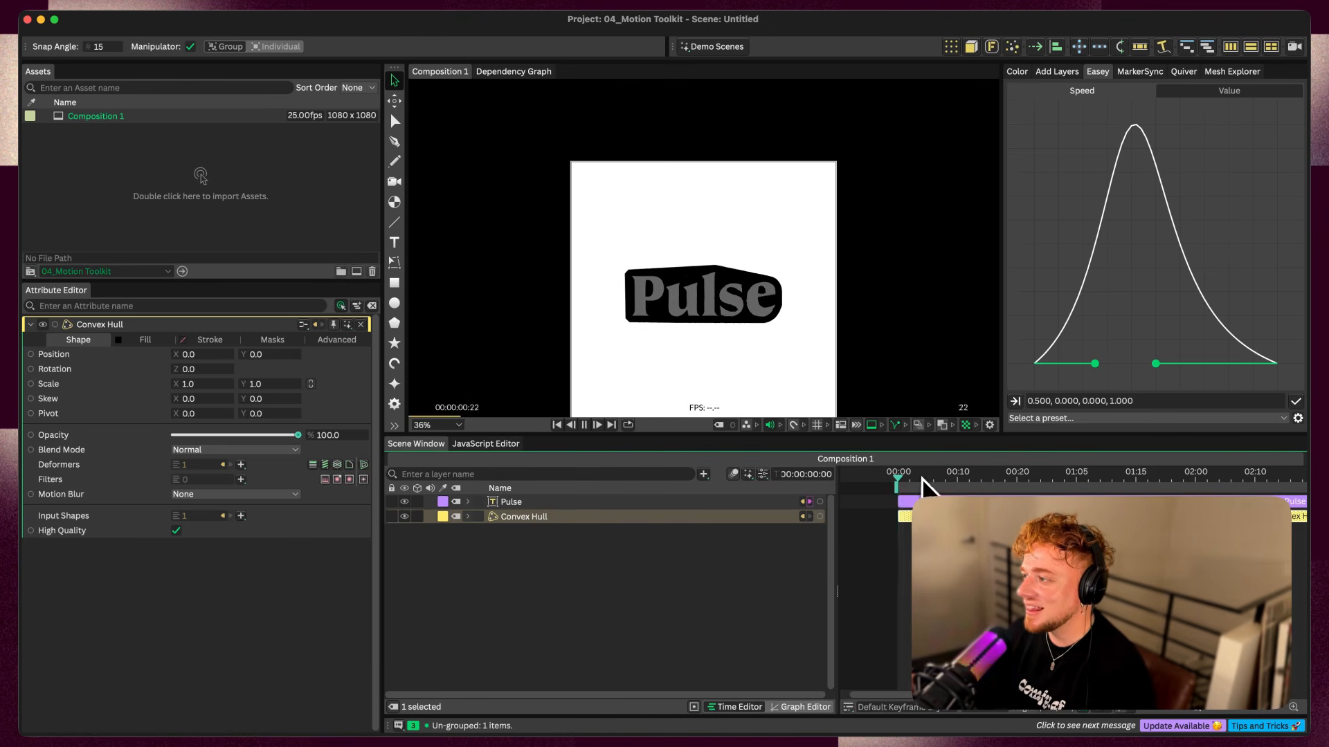
pyautogui.press('space')
# Keyframe the Pulse Sub-Mesh's Scale.X to 0 at 00:00:01:10 so the letters scale out, and play it back
pyautogui.click(468, 501)
pyautogui.click(480, 531)
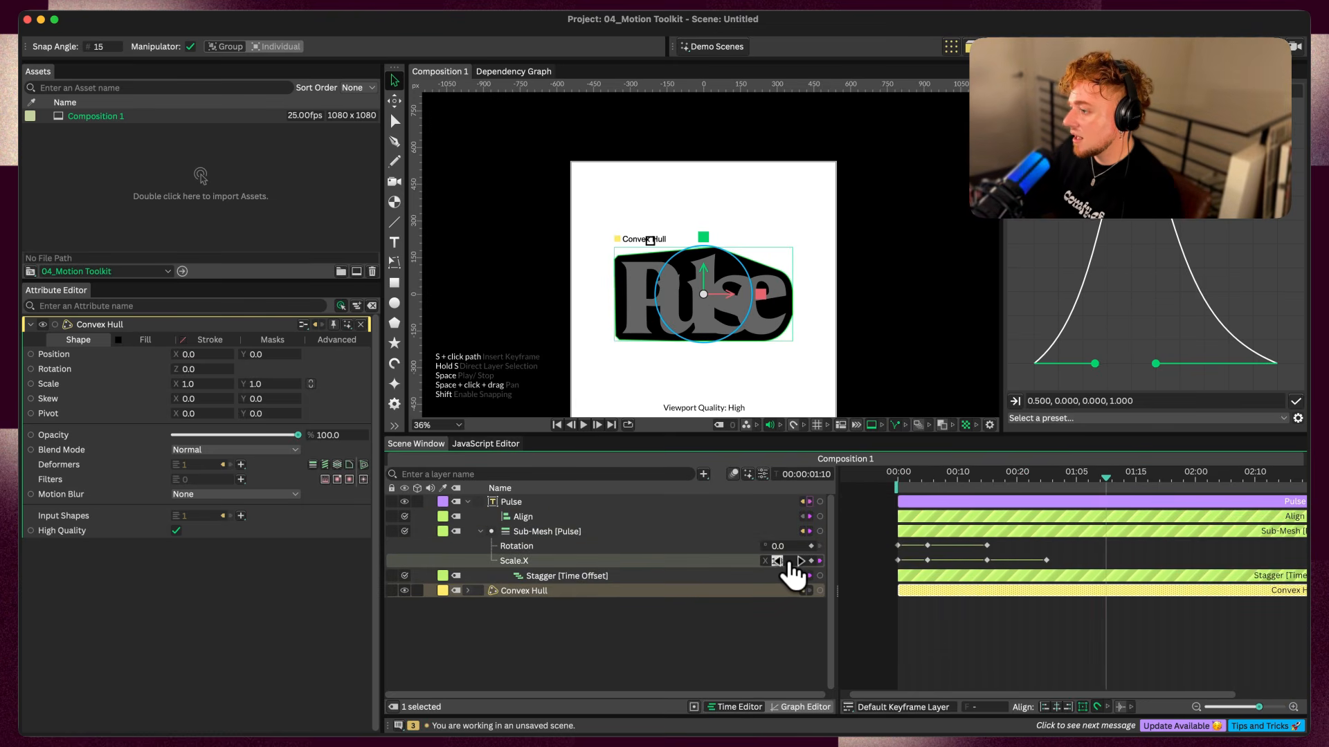
pyautogui.write('0')
pyautogui.press('Return')
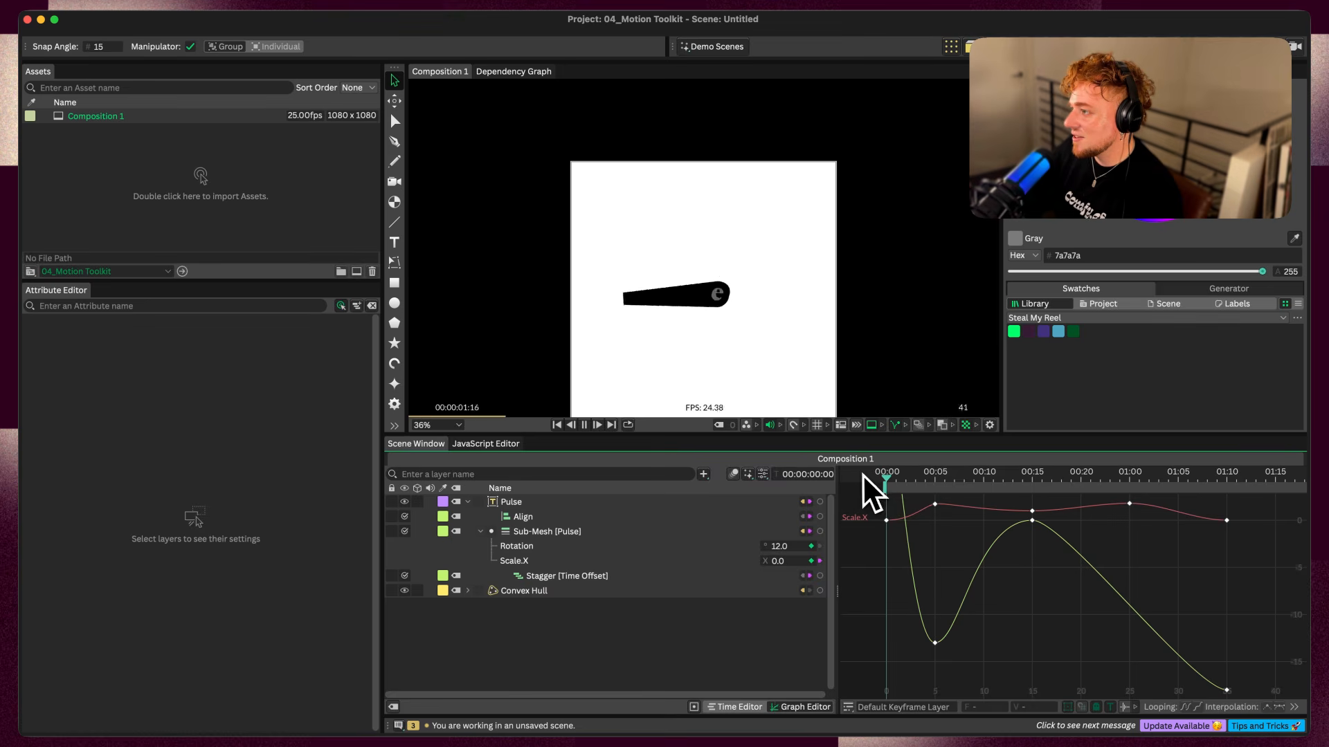
pyautogui.click(927, 476)
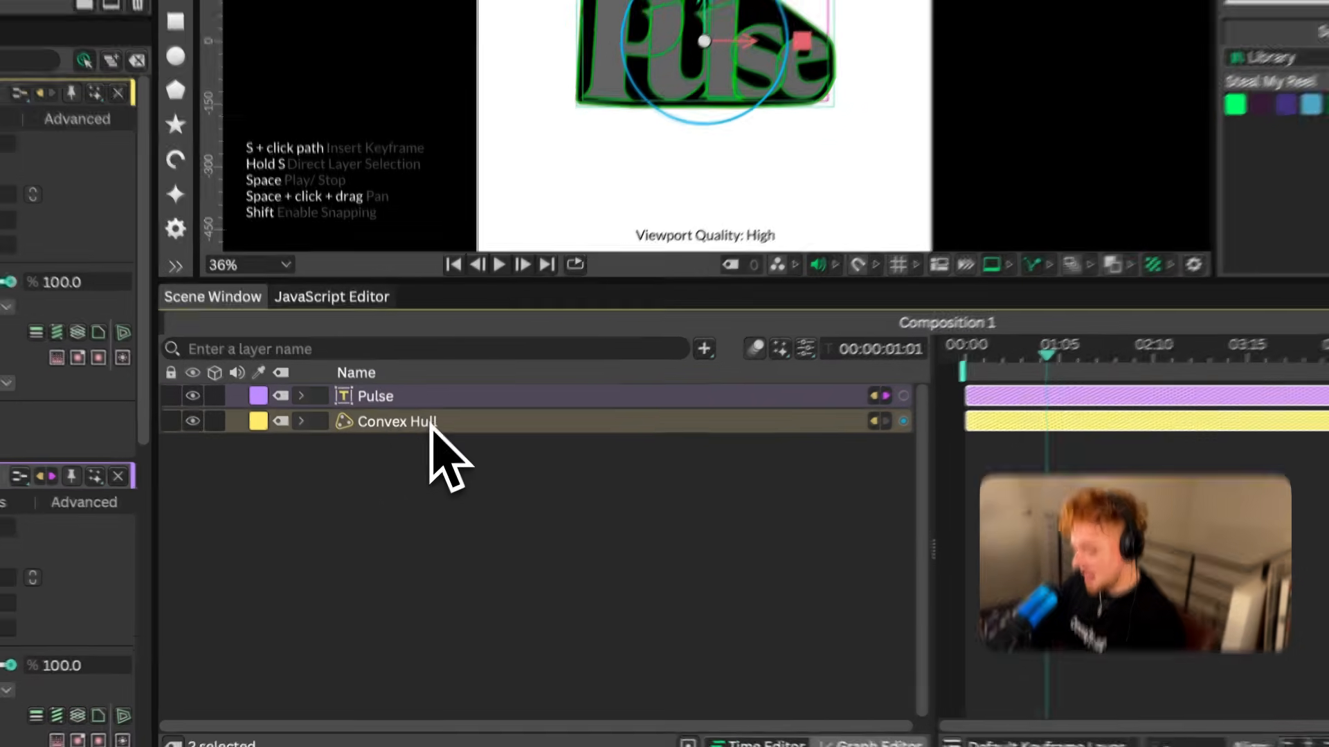
# Group the Pulse and Convex Hull layers and create a Duplicator from the group
pyautogui.press('super+g')
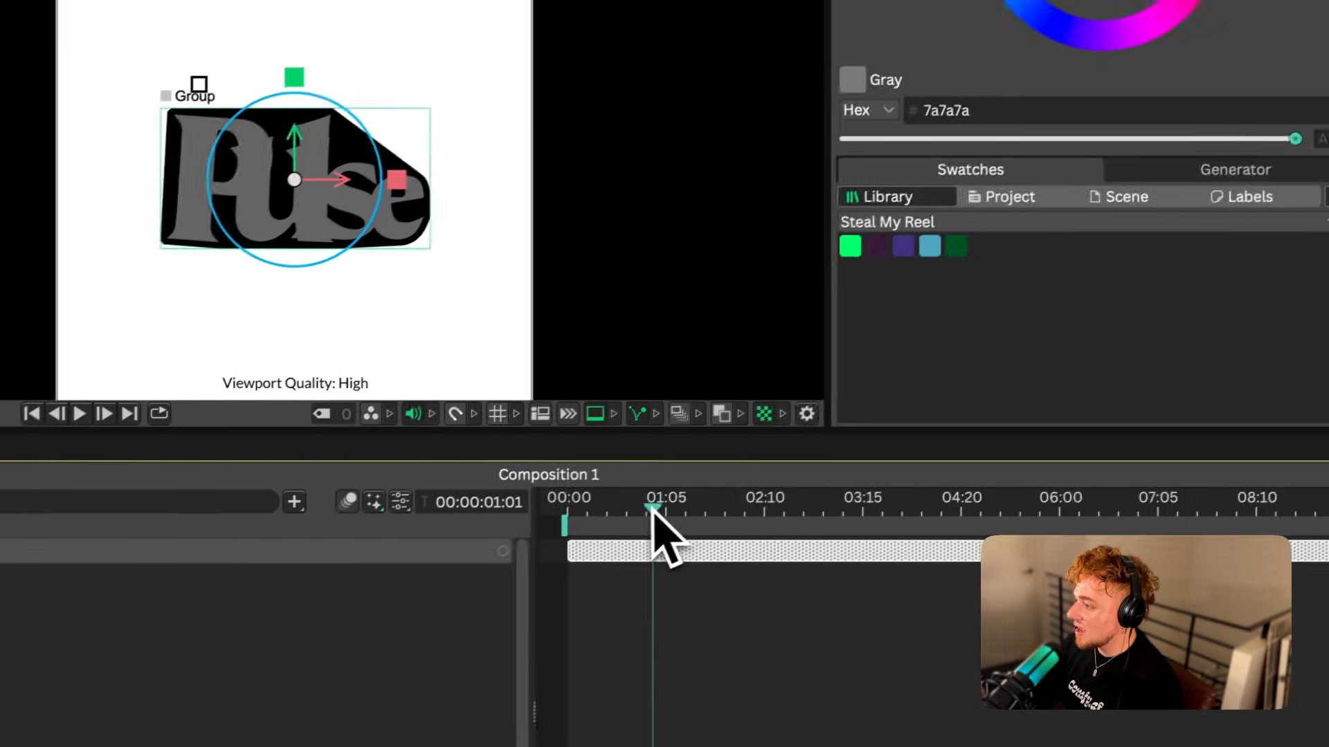
pyautogui.moveTo(1090, 343); pyautogui.dragTo(1053, 360)
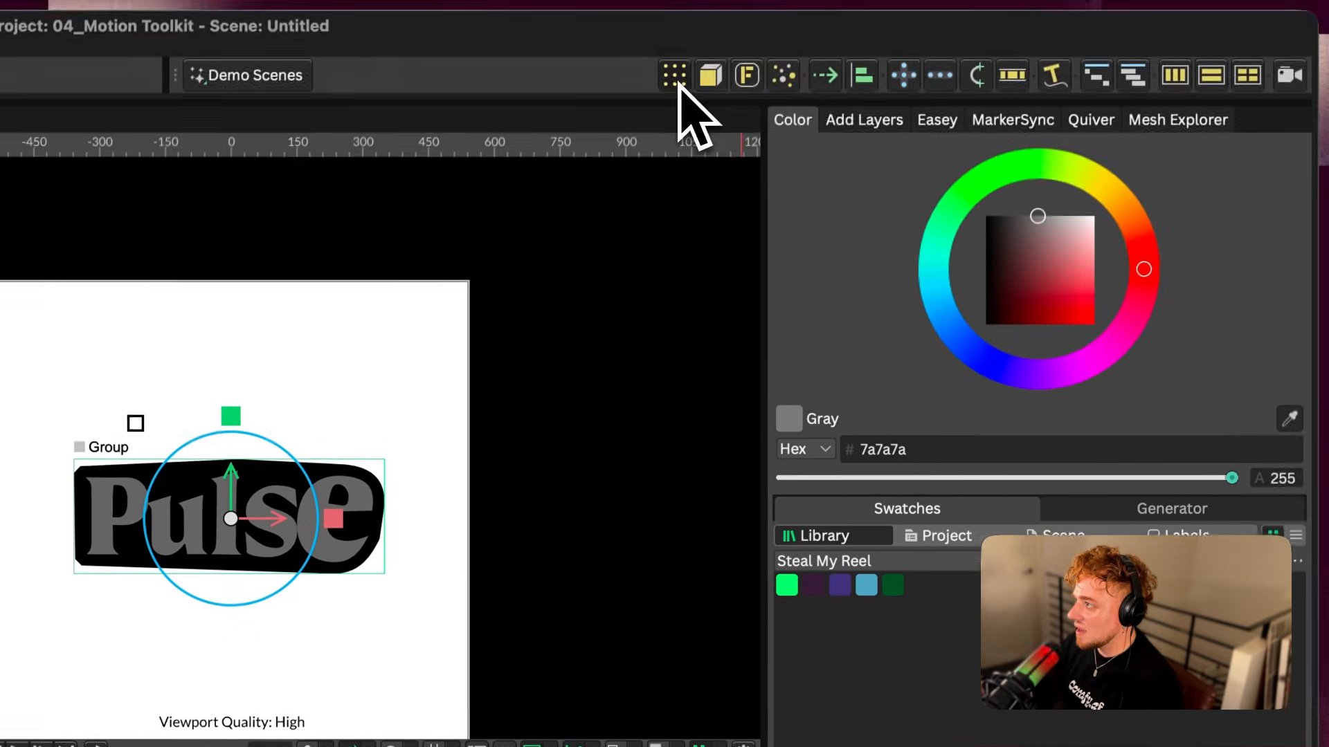
pyautogui.click(676, 82)
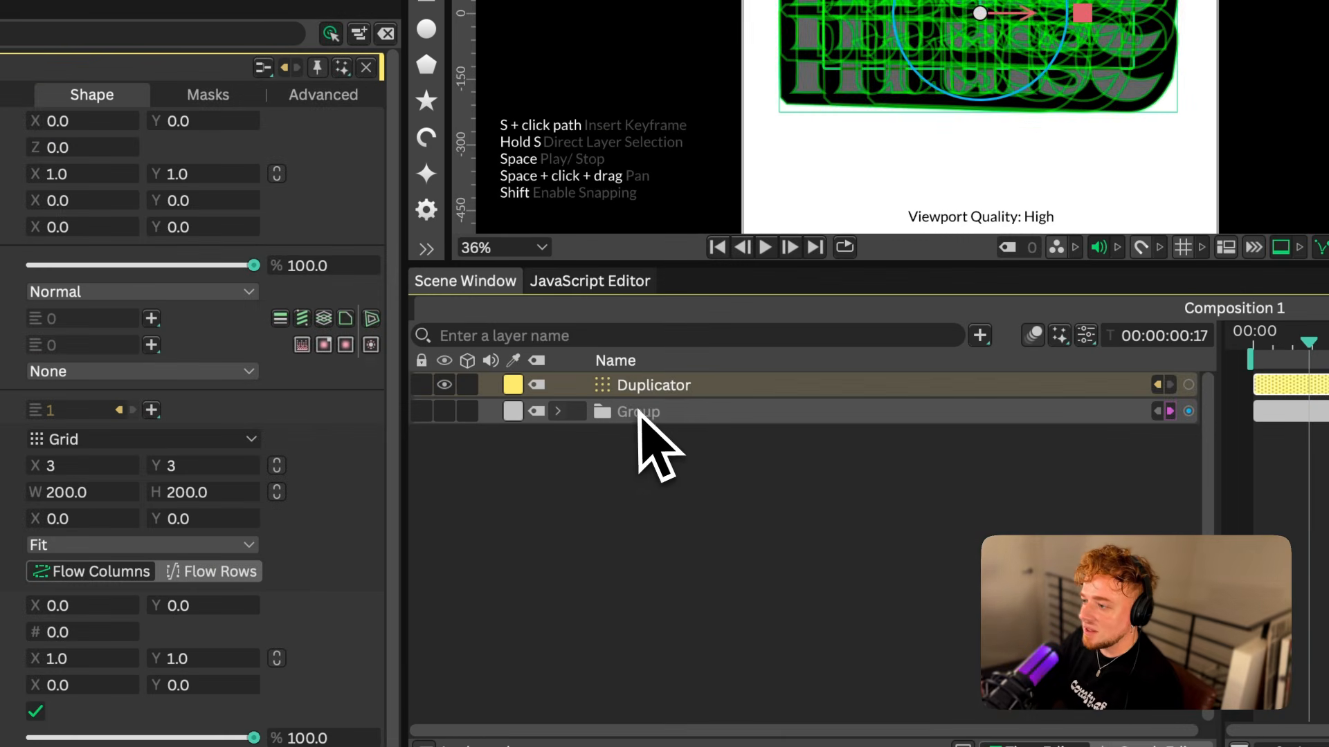
pyautogui.moveTo(640, 414); pyautogui.dragTo(664, 382)
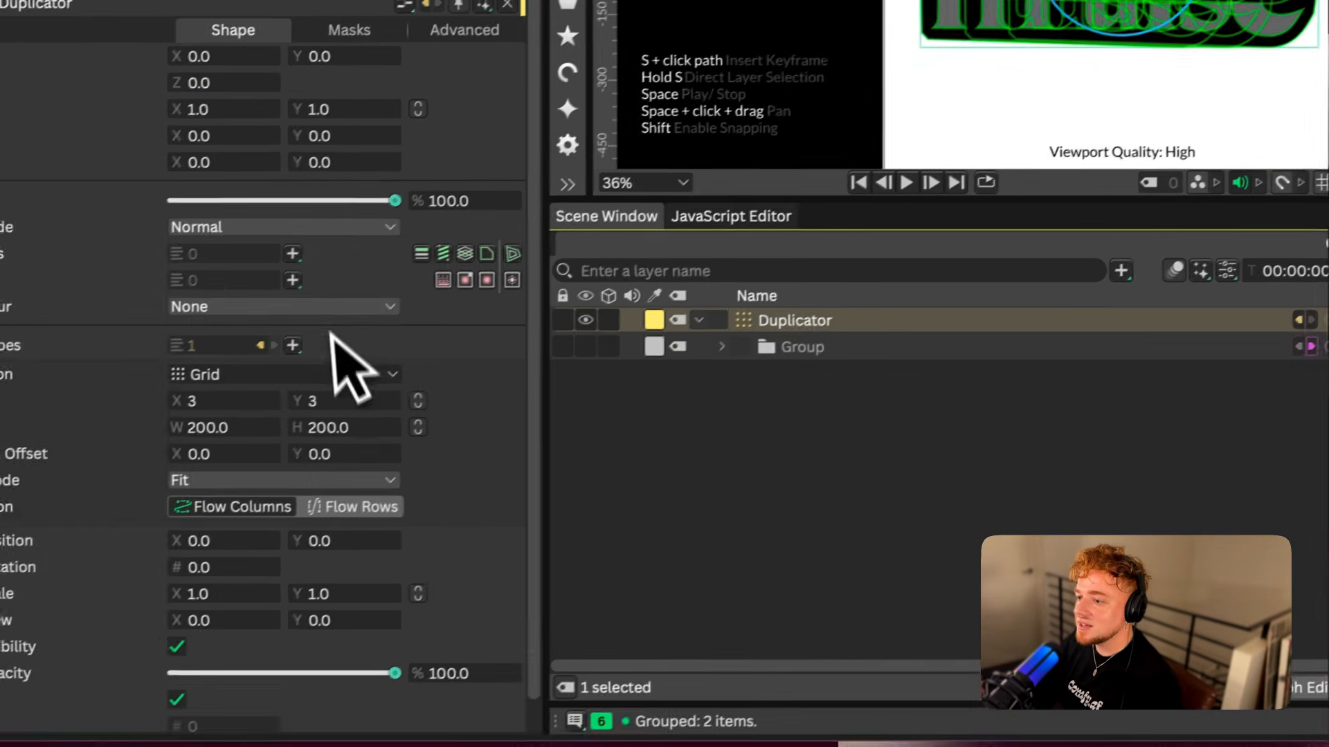
# Set the Duplicator to a Linear distribution with Vertical direction and a Size of 562, and play it back
pyautogui.click(190, 439)
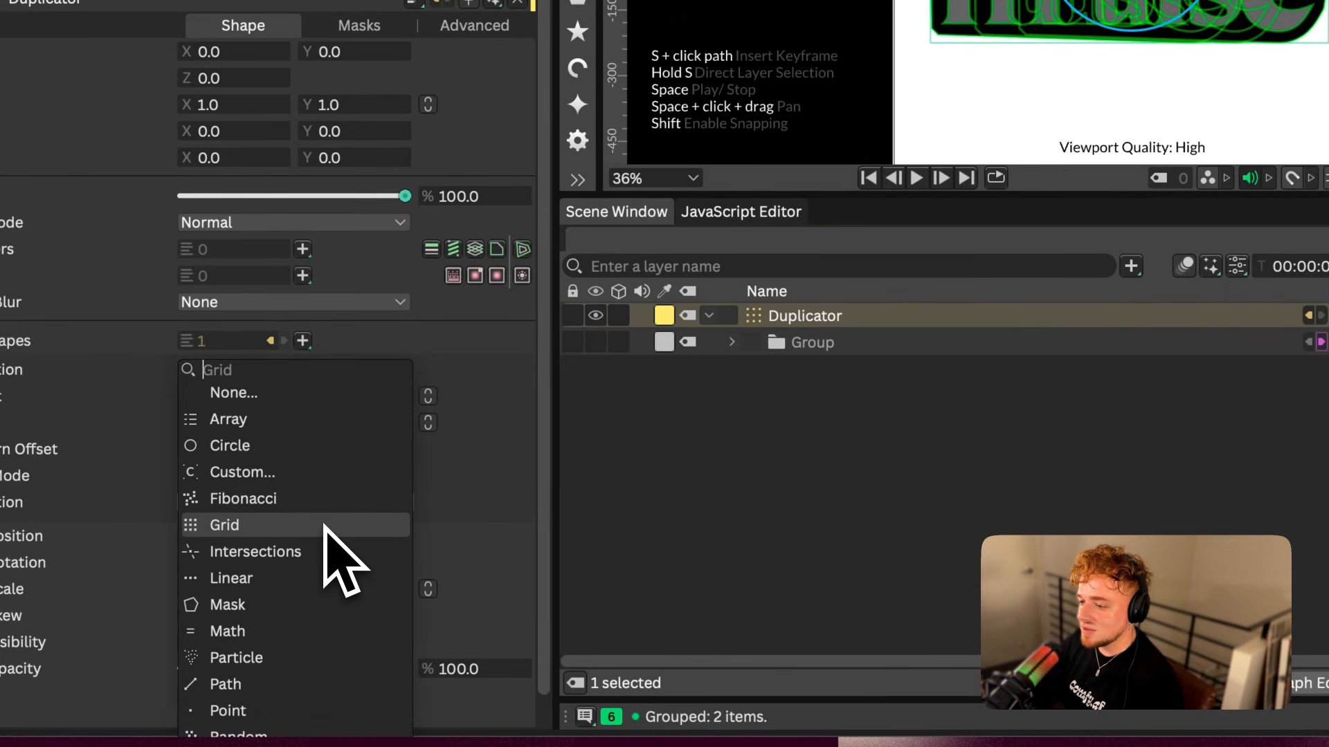
pyautogui.click(326, 578)
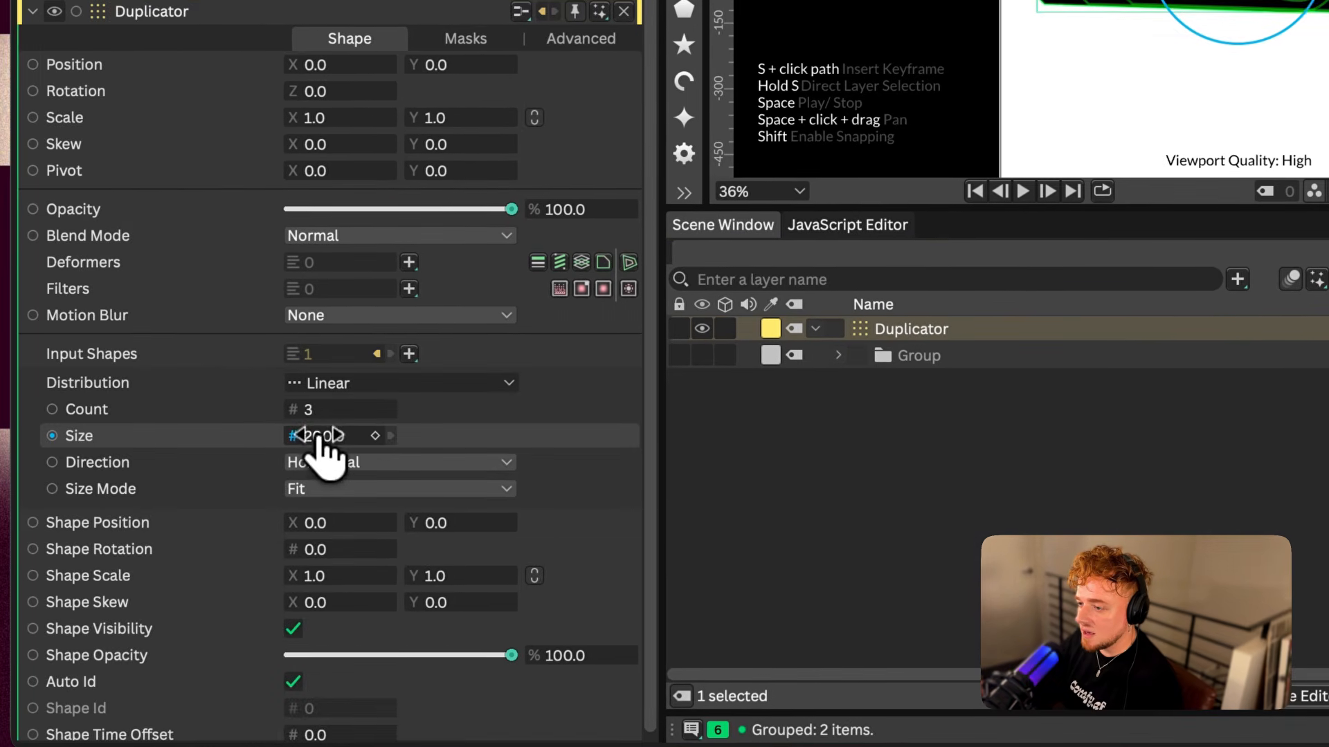
pyautogui.click(260, 449)
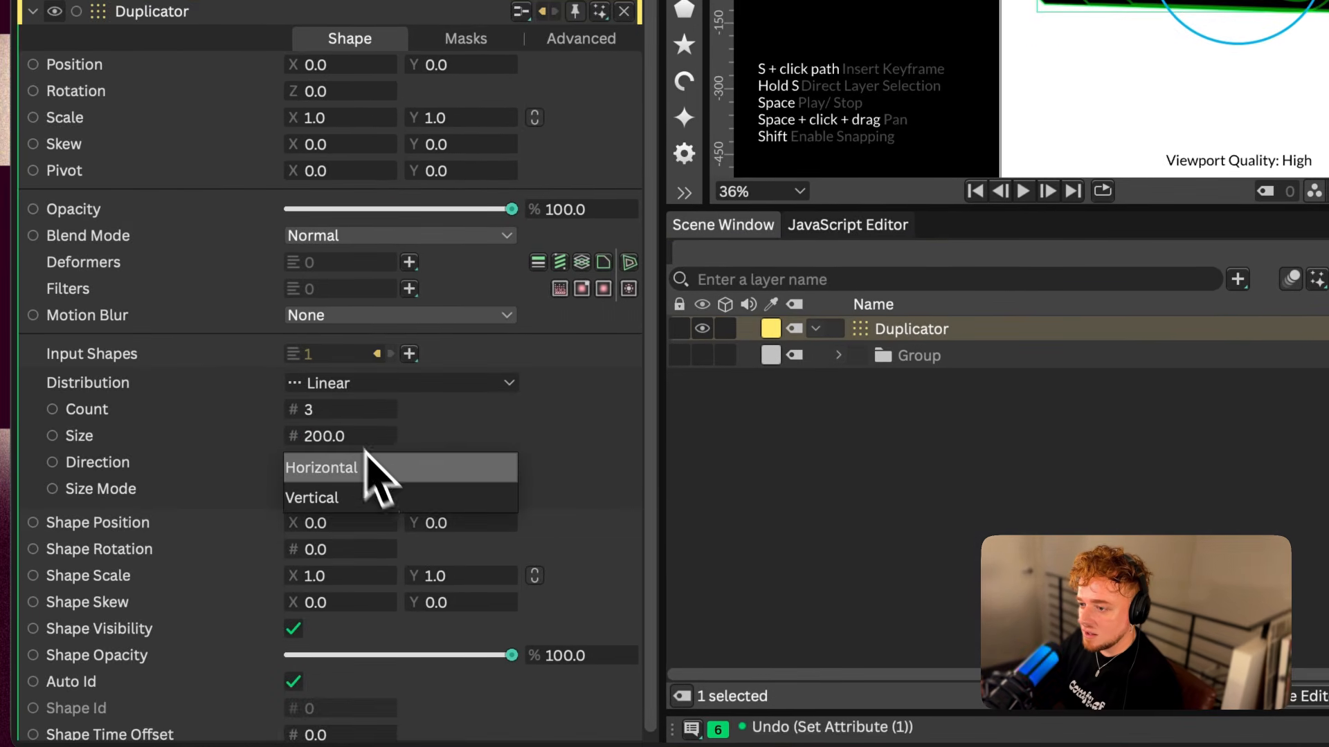
pyautogui.click(382, 500)
pyautogui.moveTo(318, 436); pyautogui.dragTo(387, 445)
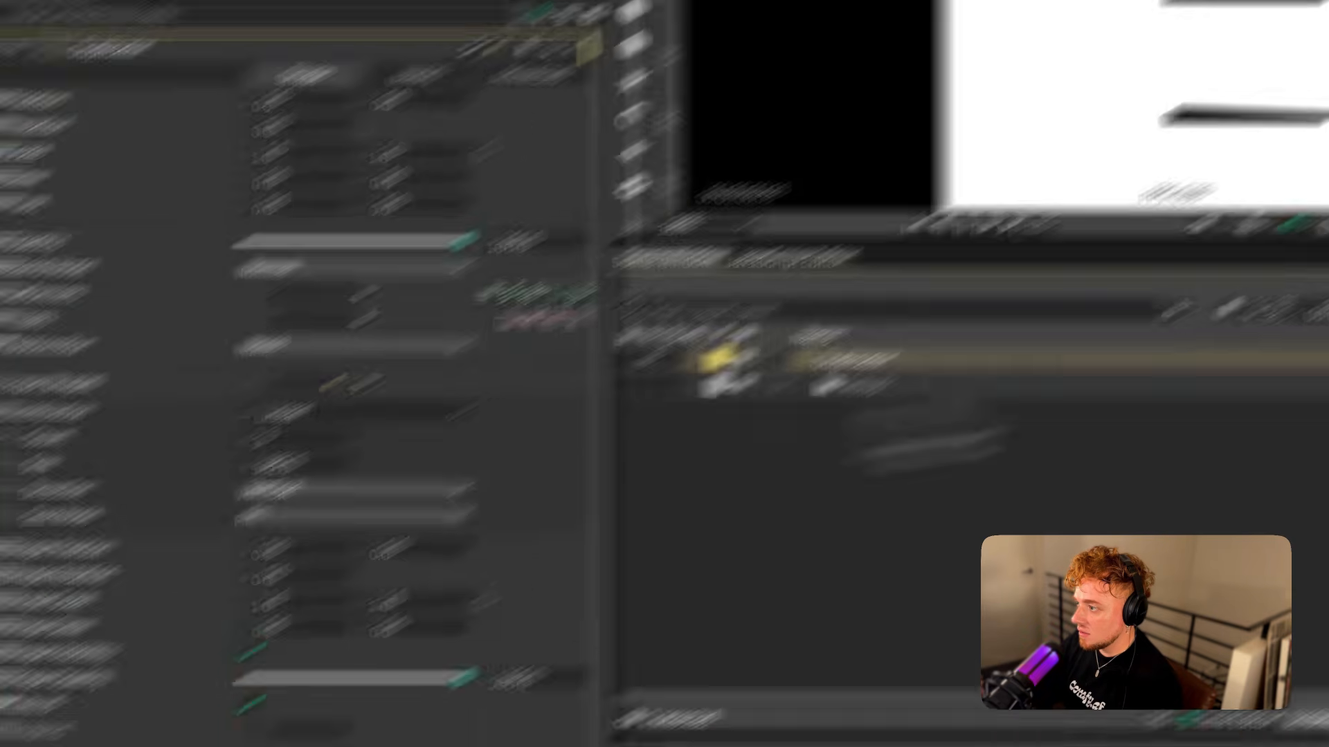
pyautogui.press('space')
pyautogui.press('space')
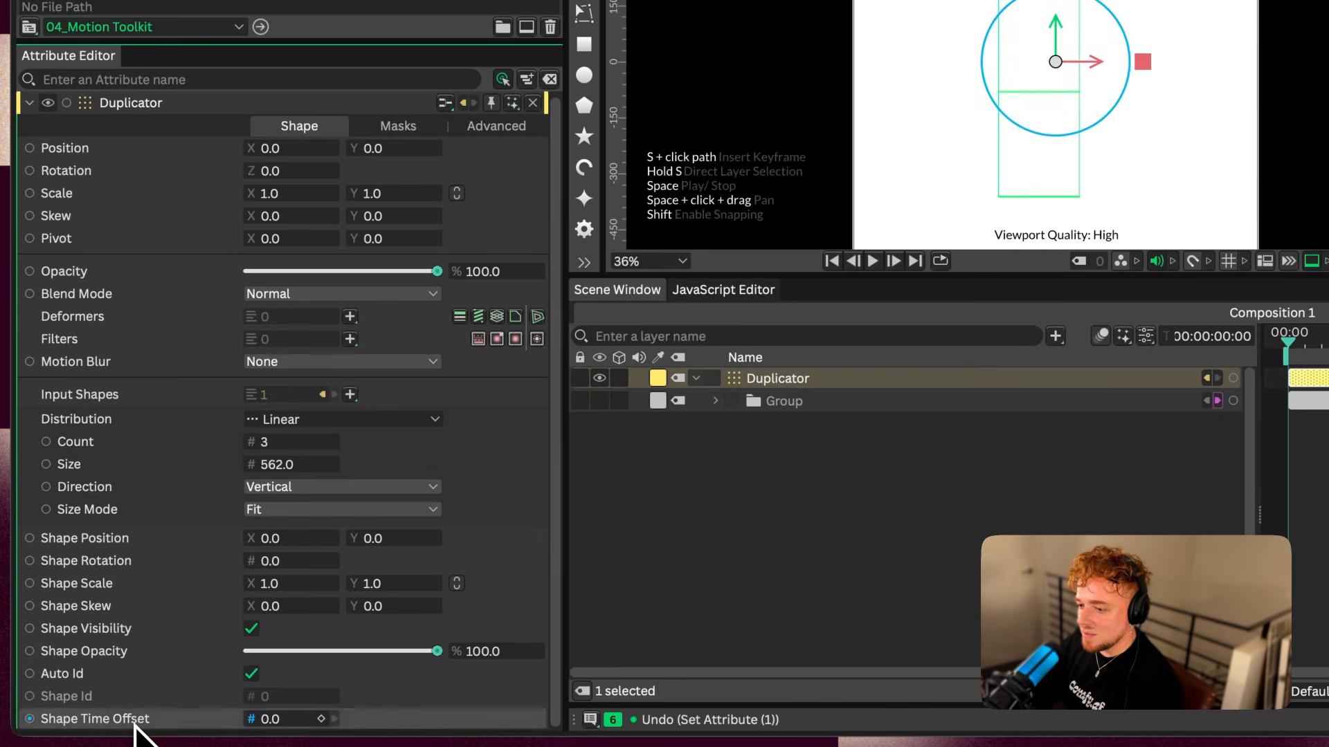
# Add a Stagger behaviour to the Duplicator's Shape Time Offset with a Maximum of -7, and play it back
pyautogui.rightClick(121, 724)
pyautogui.moveTo(260, 526)
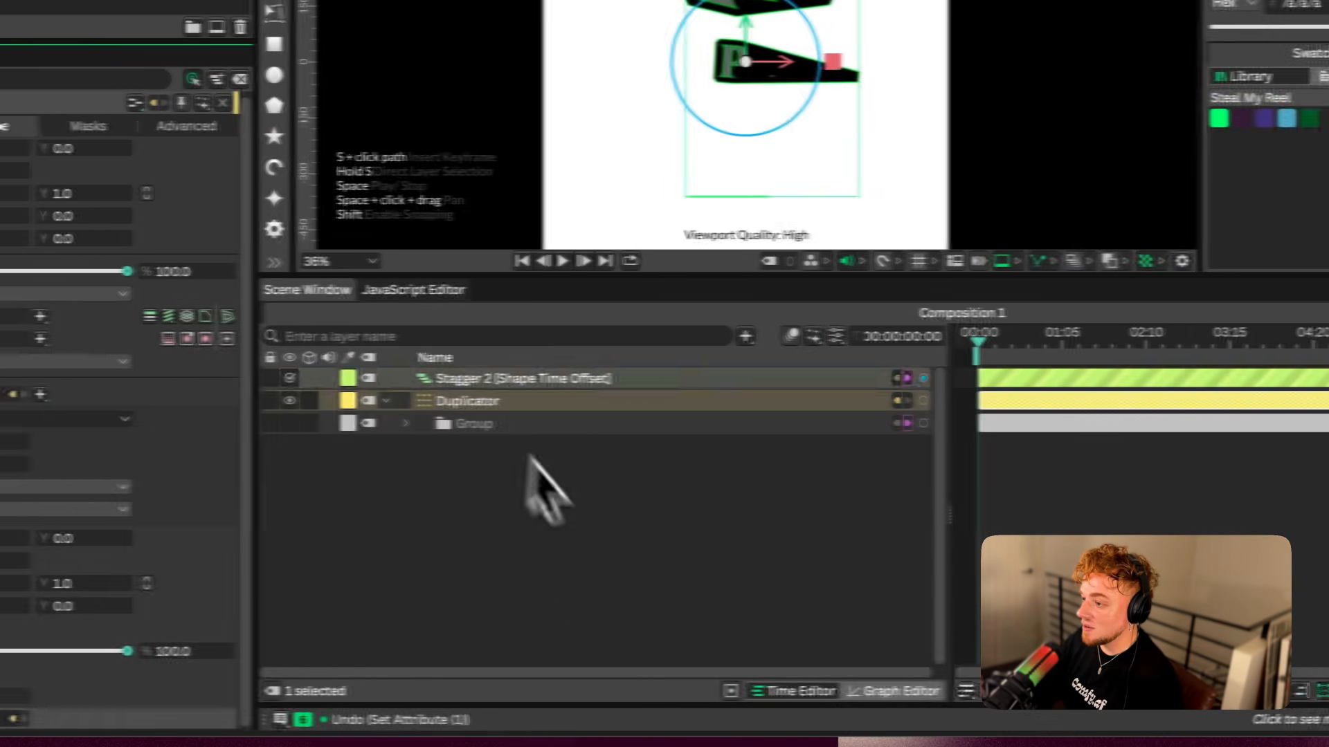
pyautogui.press('space')
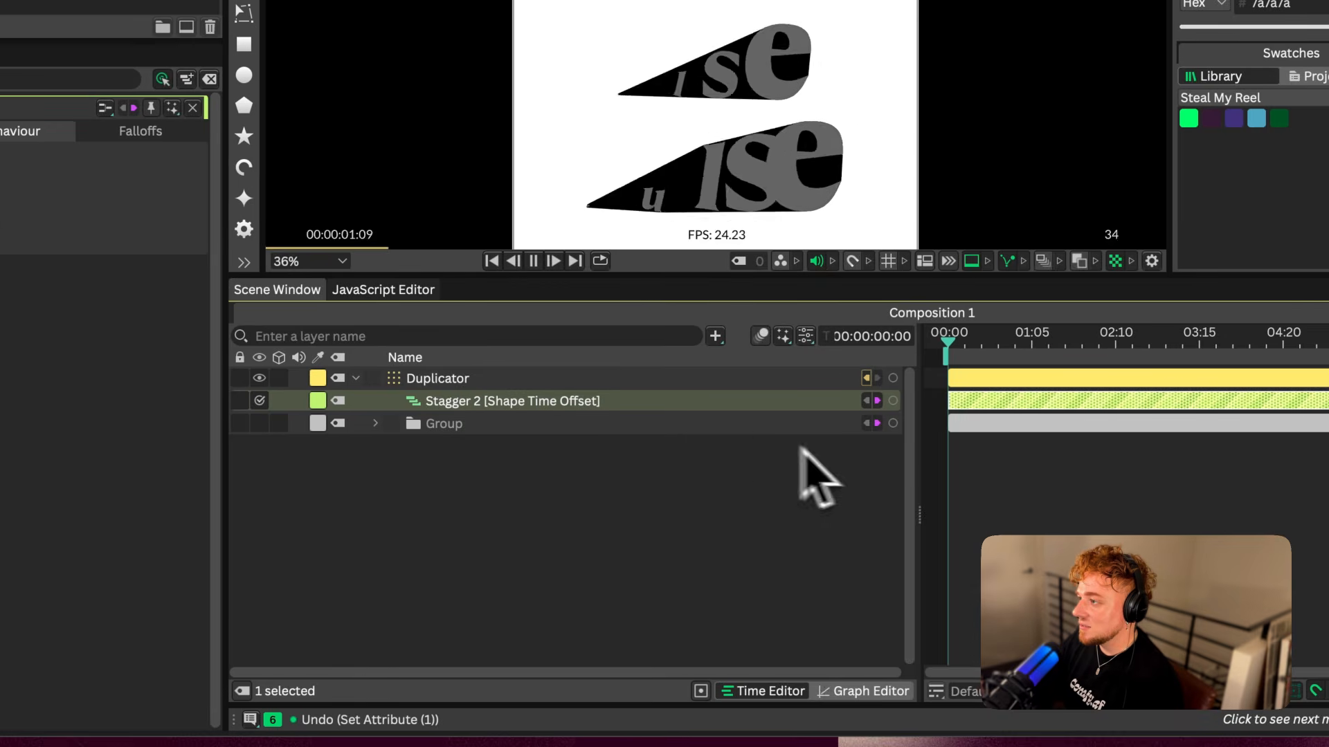
pyautogui.click(979, 317)
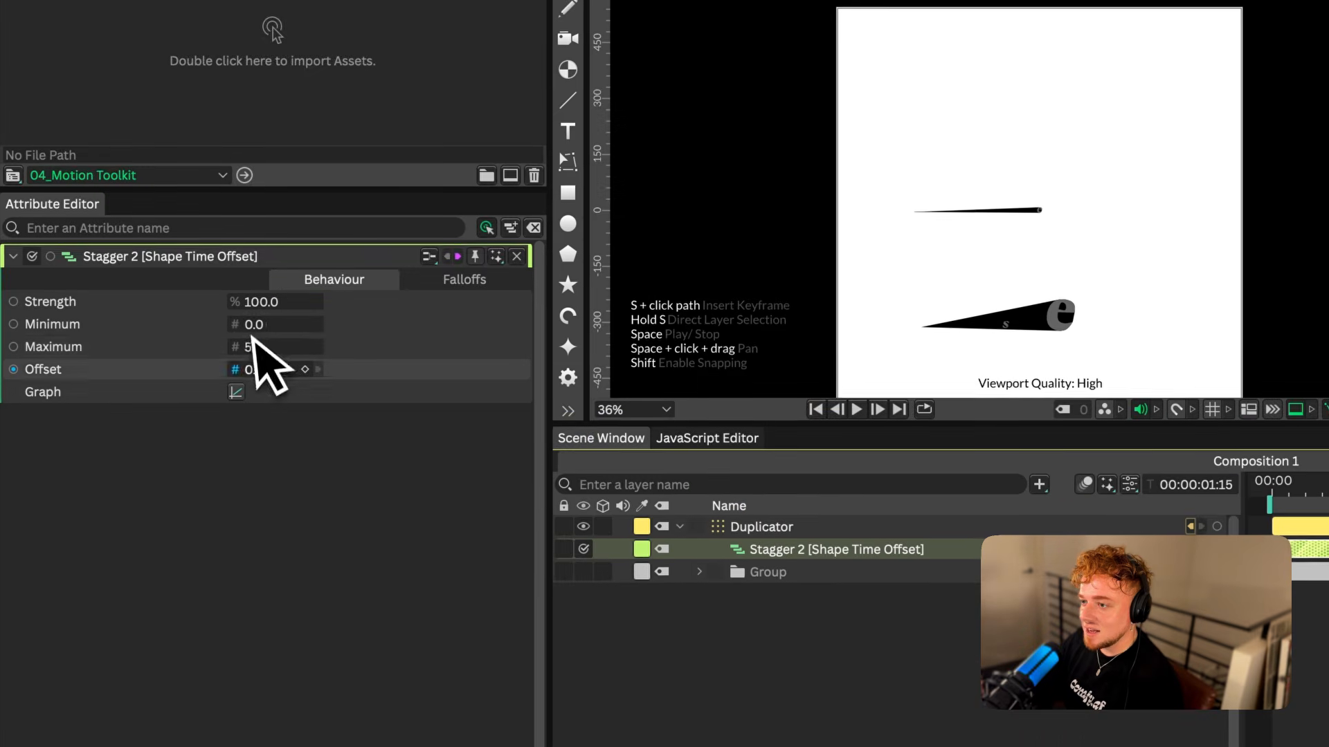
pyautogui.moveTo(255, 339); pyautogui.dragTo(220, 346)
# Change the Shape Time Offset Stagger's graph to the bell-shaped curve preset and play back the animation from the start
pyautogui.click(245, 386)
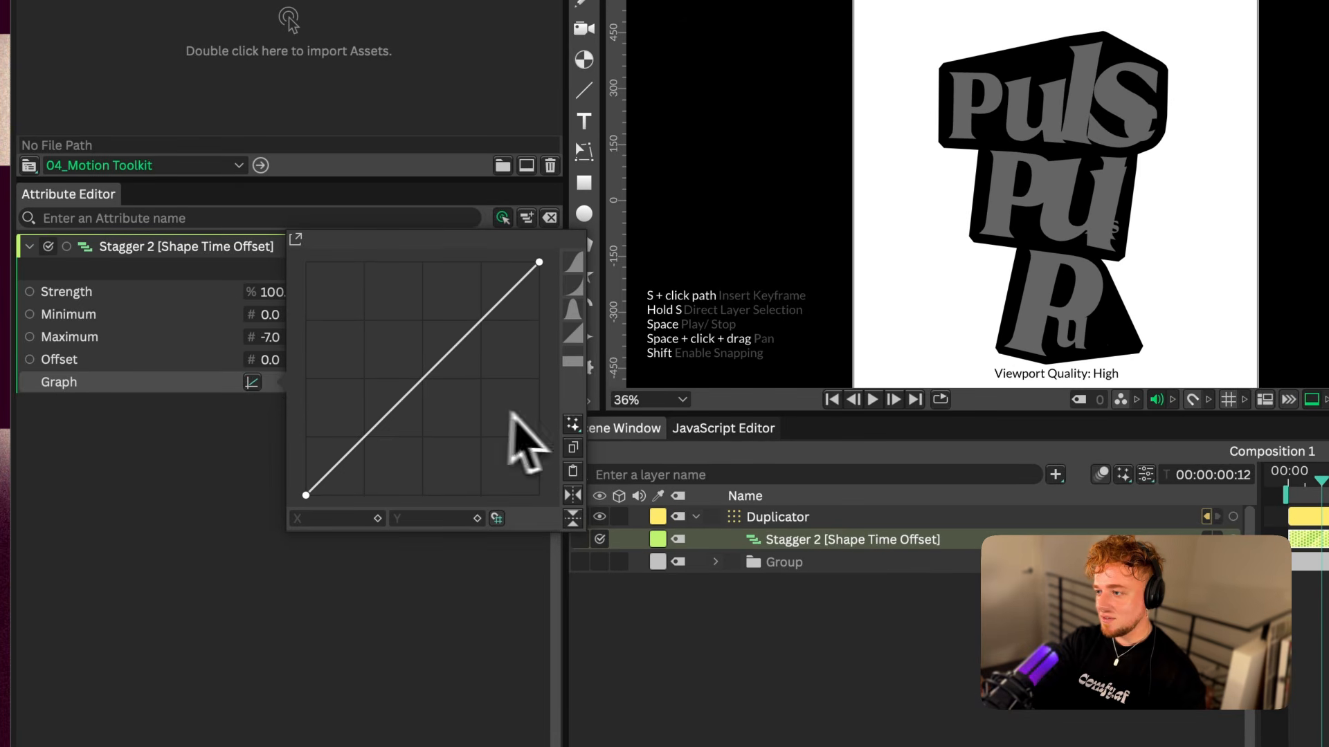
pyautogui.click(560, 312)
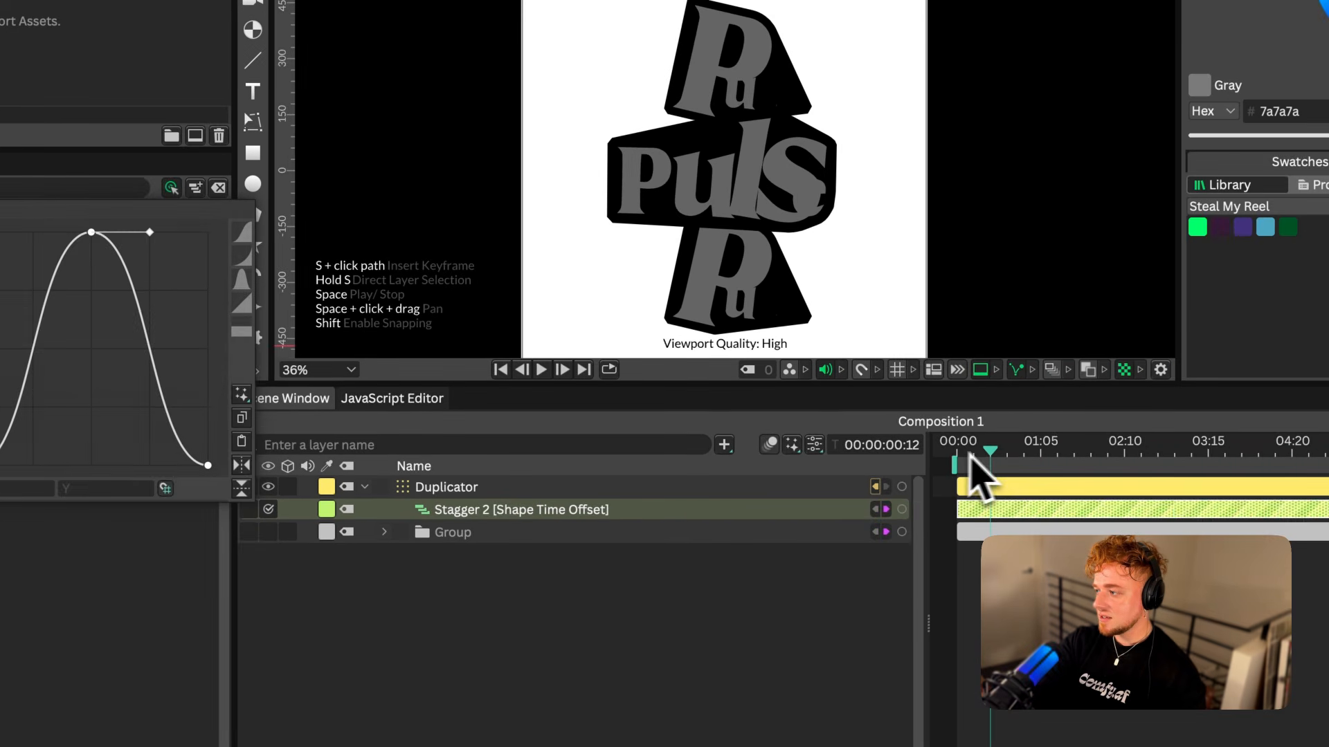
pyautogui.moveTo(1304, 481); pyautogui.dragTo(1217, 488)
pyautogui.press('space')
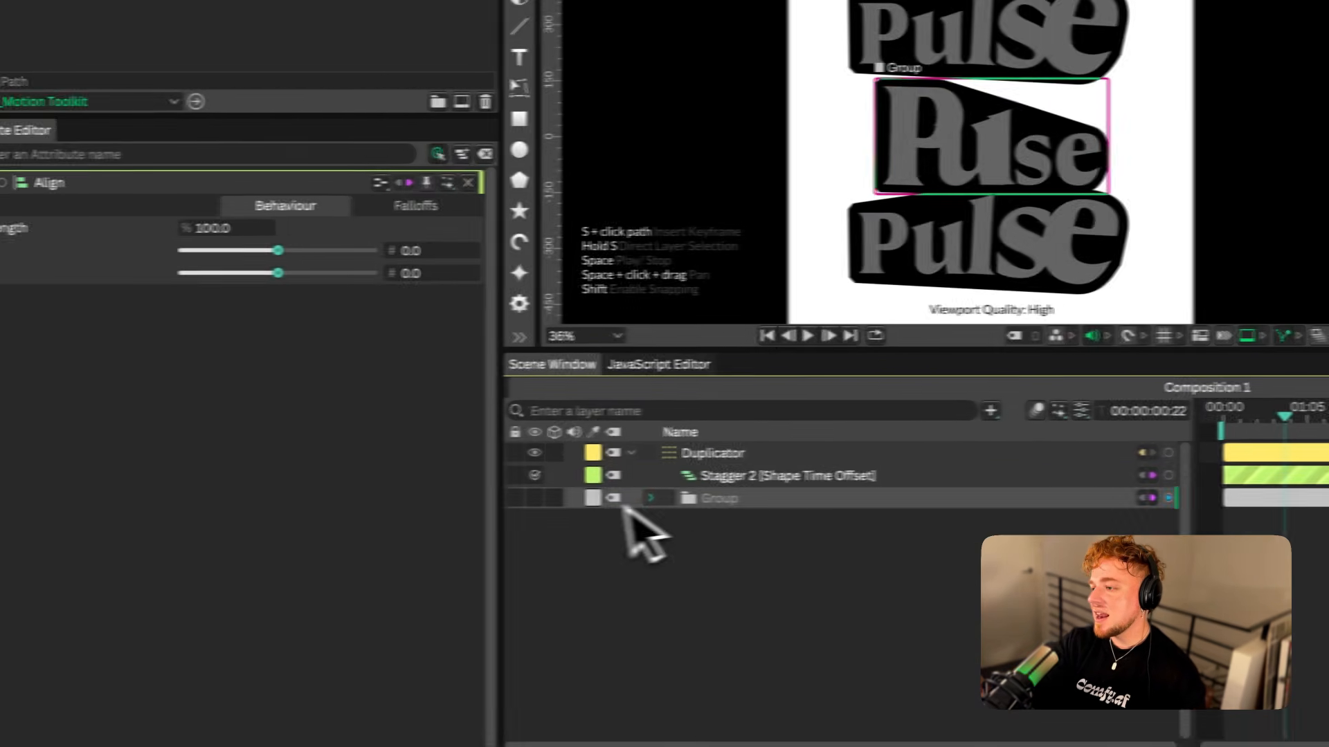
# Add a Gradient Shader to the Convex Hull's fill and set its gradient from the Pink Blue palette
pyautogui.click(650, 498)
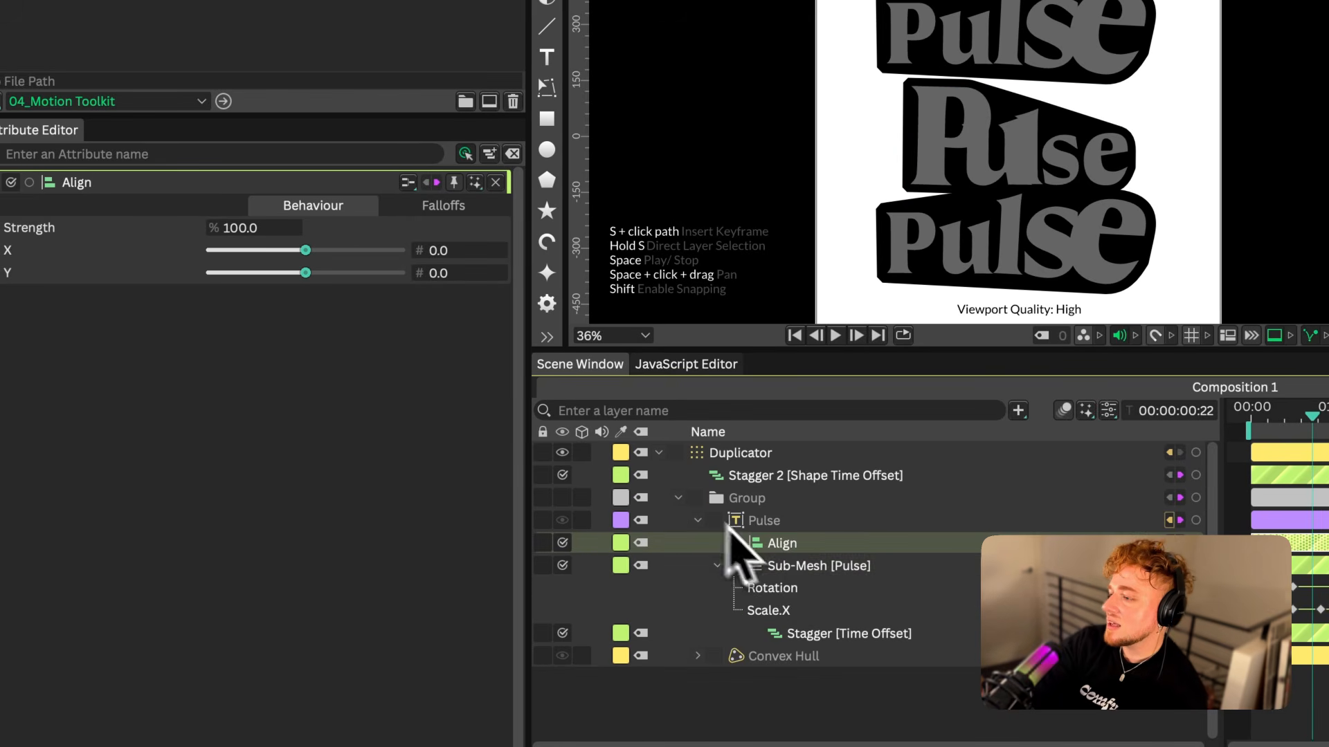
pyautogui.click(774, 656)
pyautogui.click(697, 656)
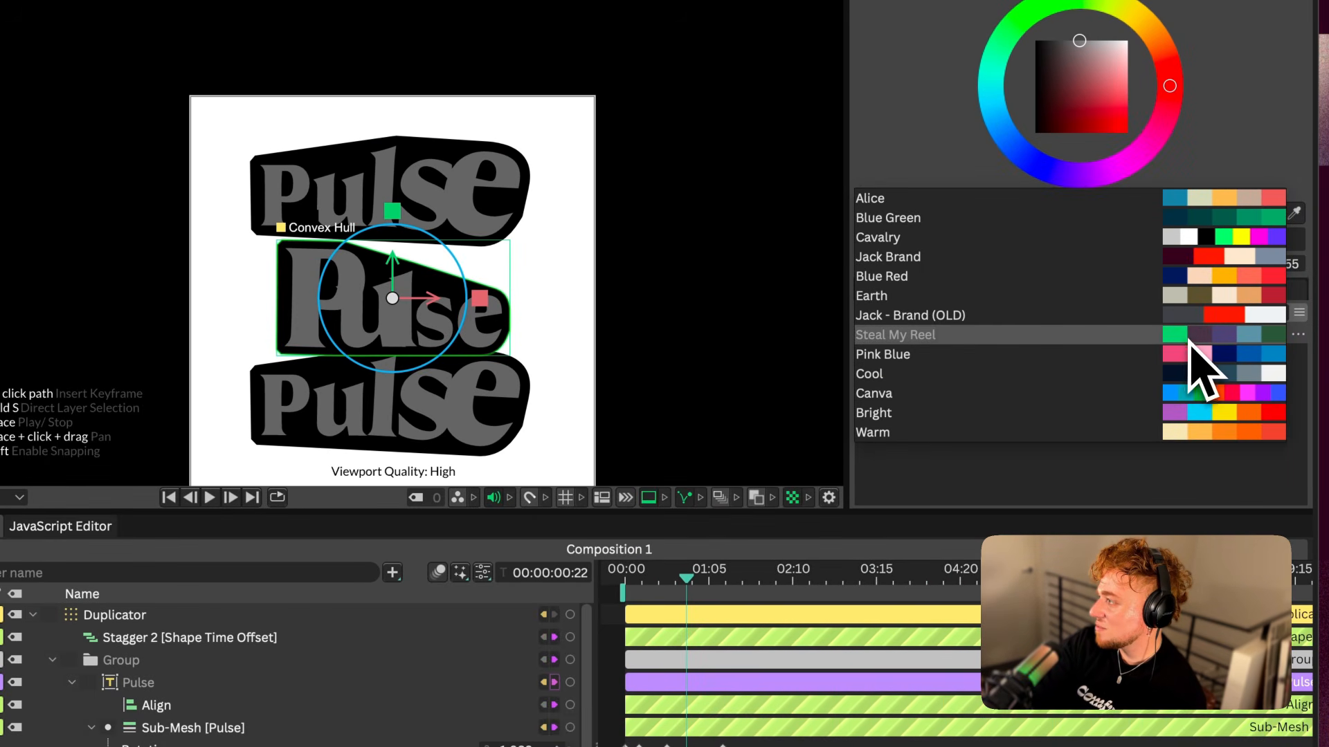
pyautogui.click(1196, 355)
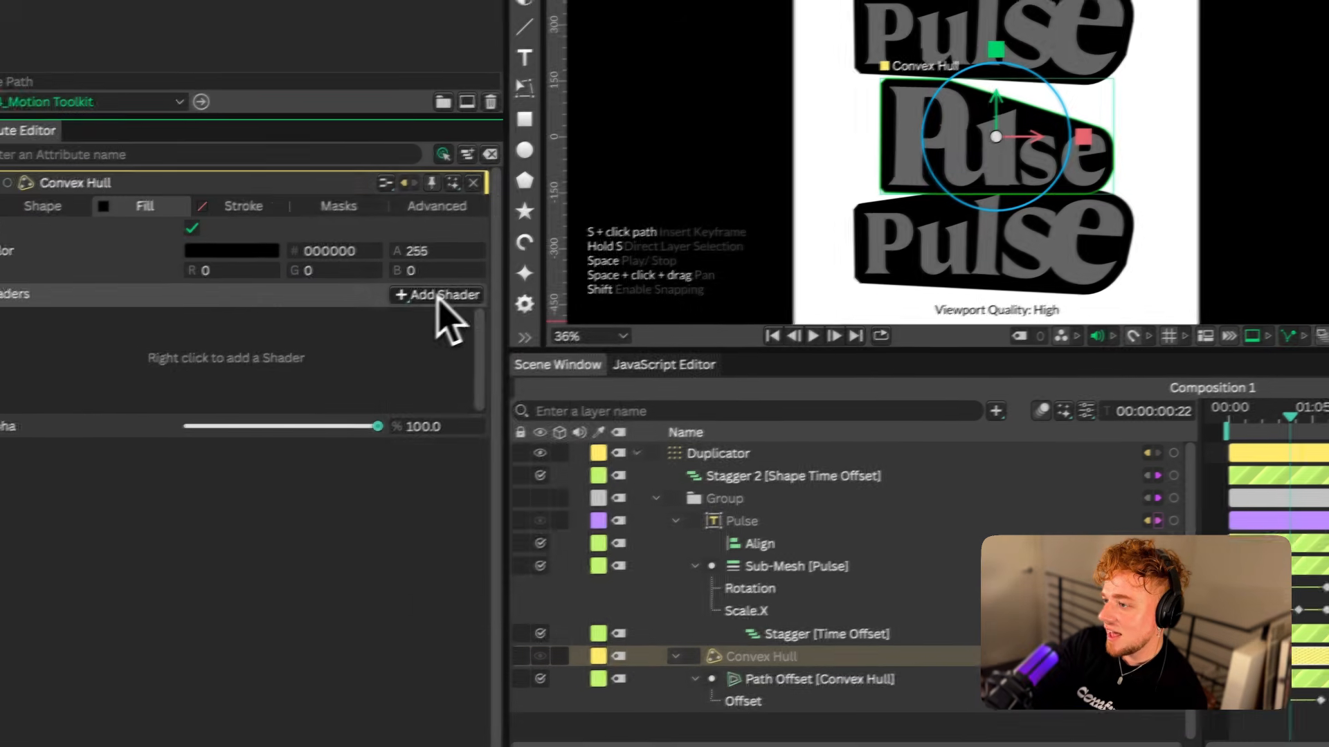
pyautogui.click(450, 292)
pyautogui.click(463, 389)
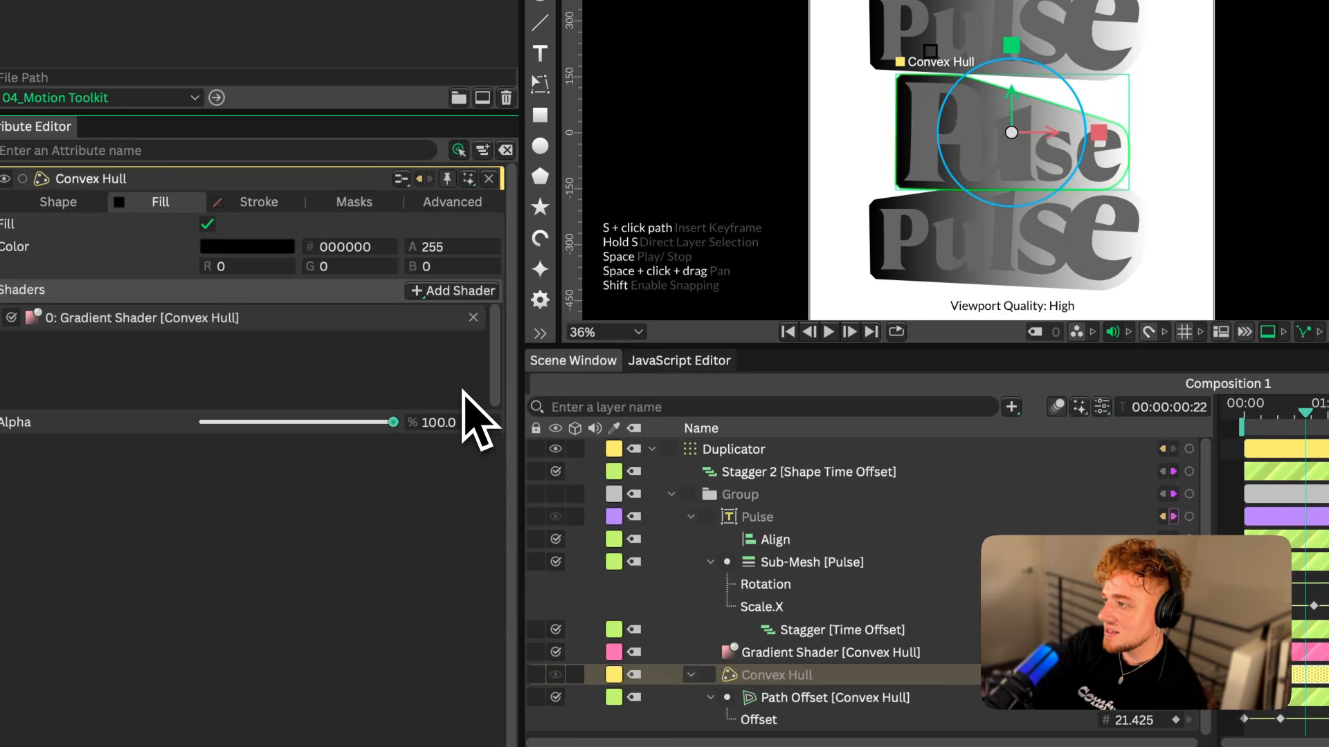
pyautogui.click(1297, 257)
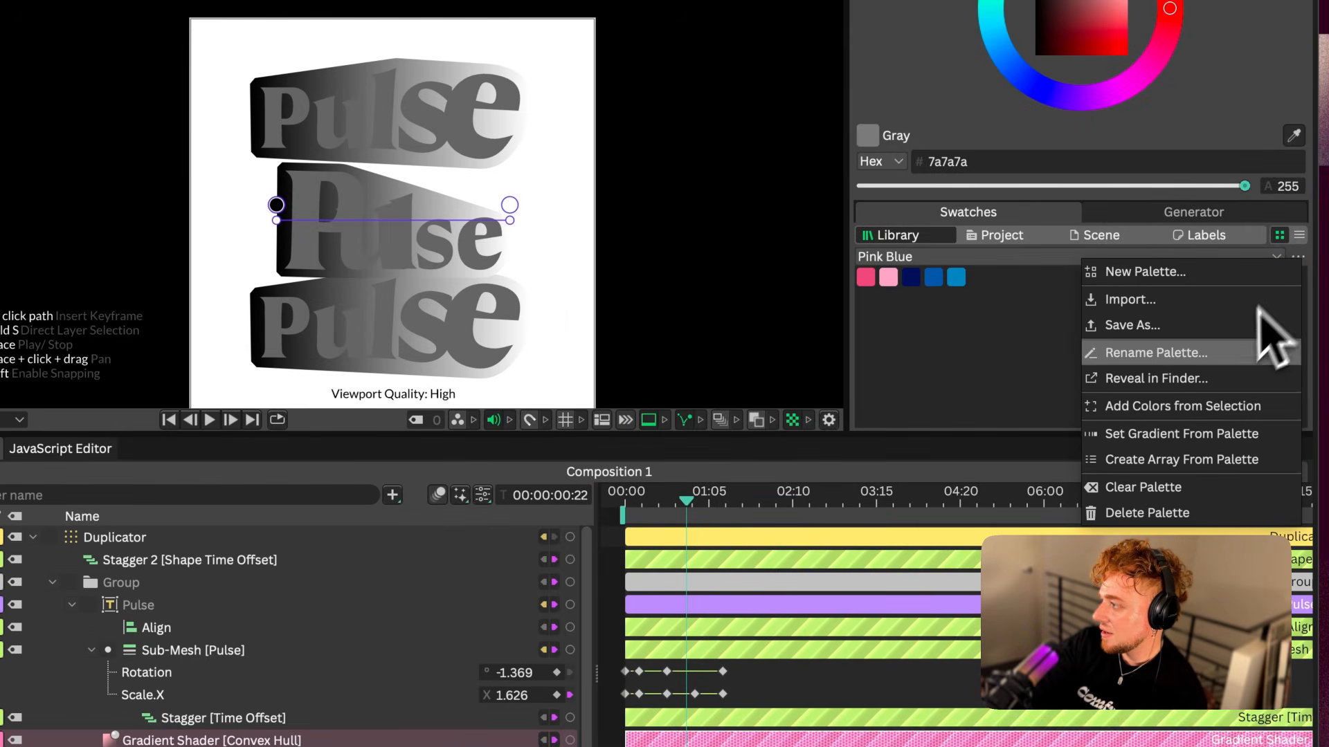
pyautogui.click(1211, 435)
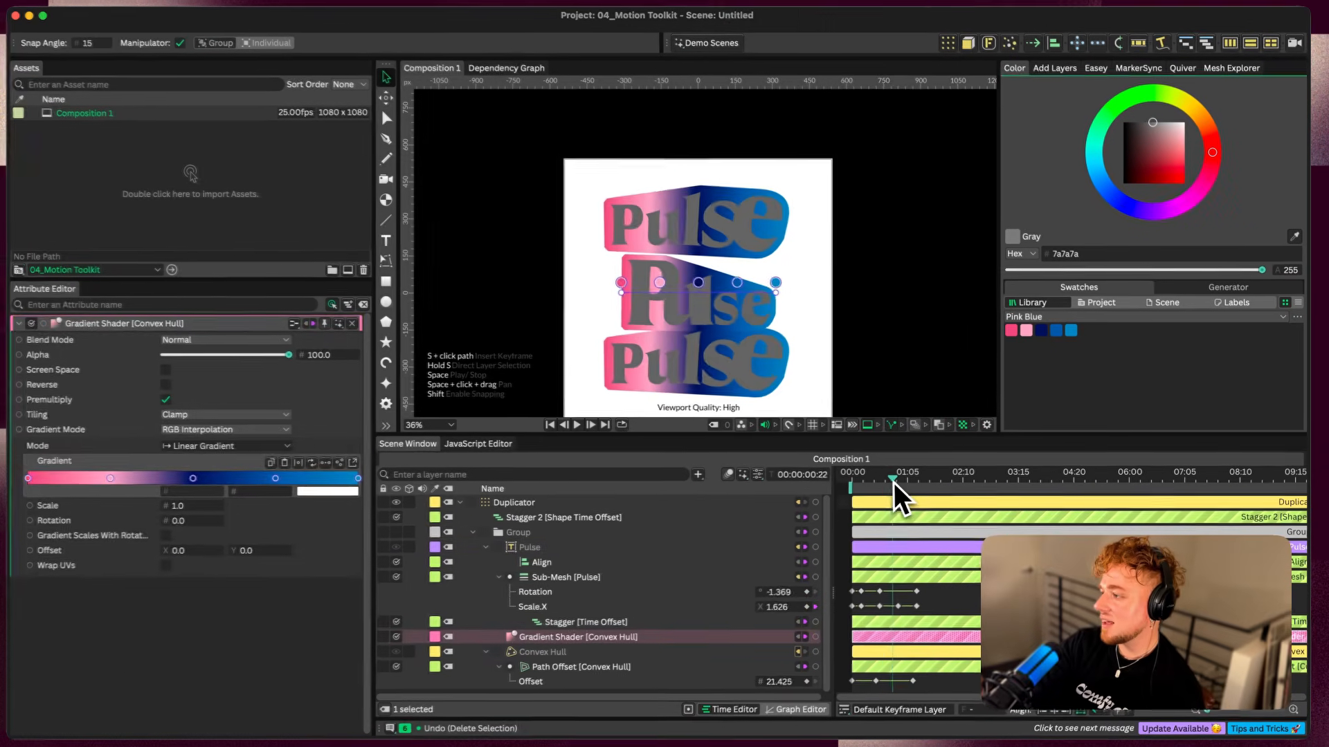
pyautogui.moveTo(713, 504); pyautogui.dragTo(750, 503)
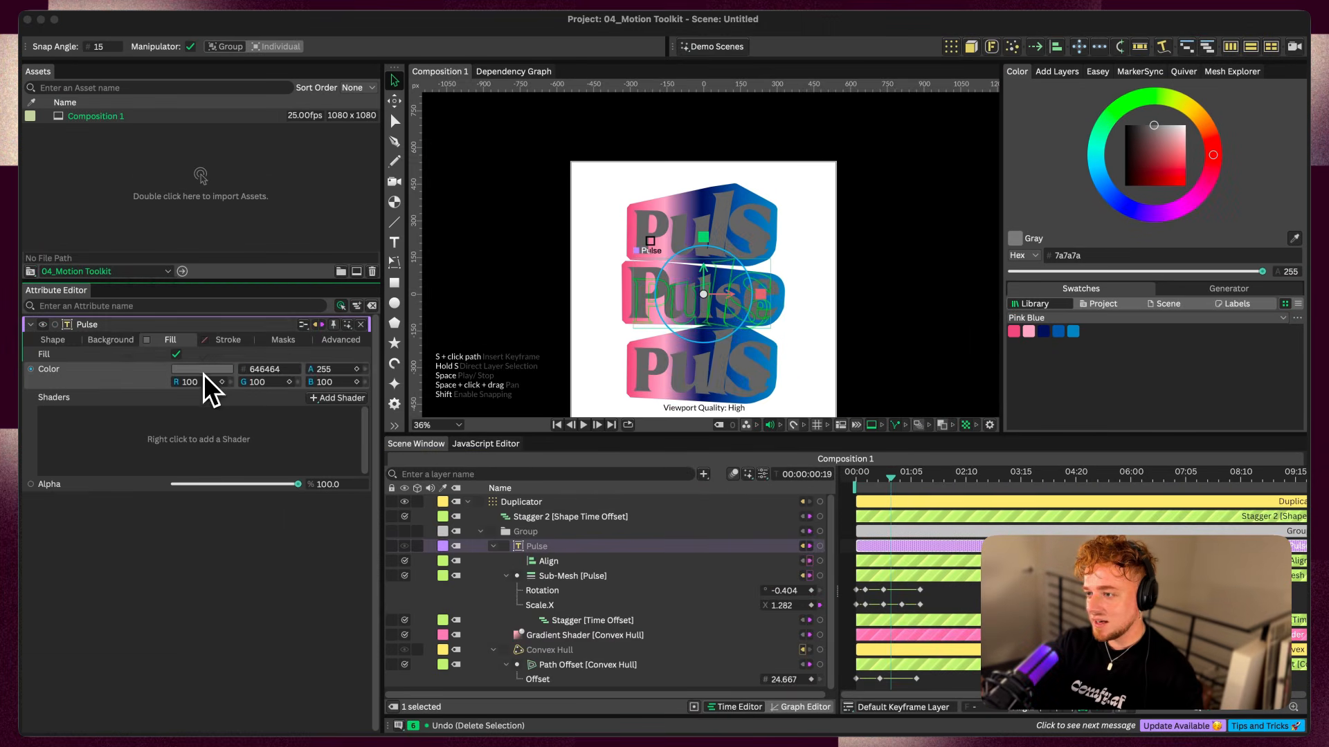
# Set the Pulse text's fill to white and the composition's background to black (000000)
pyautogui.click(202, 372)
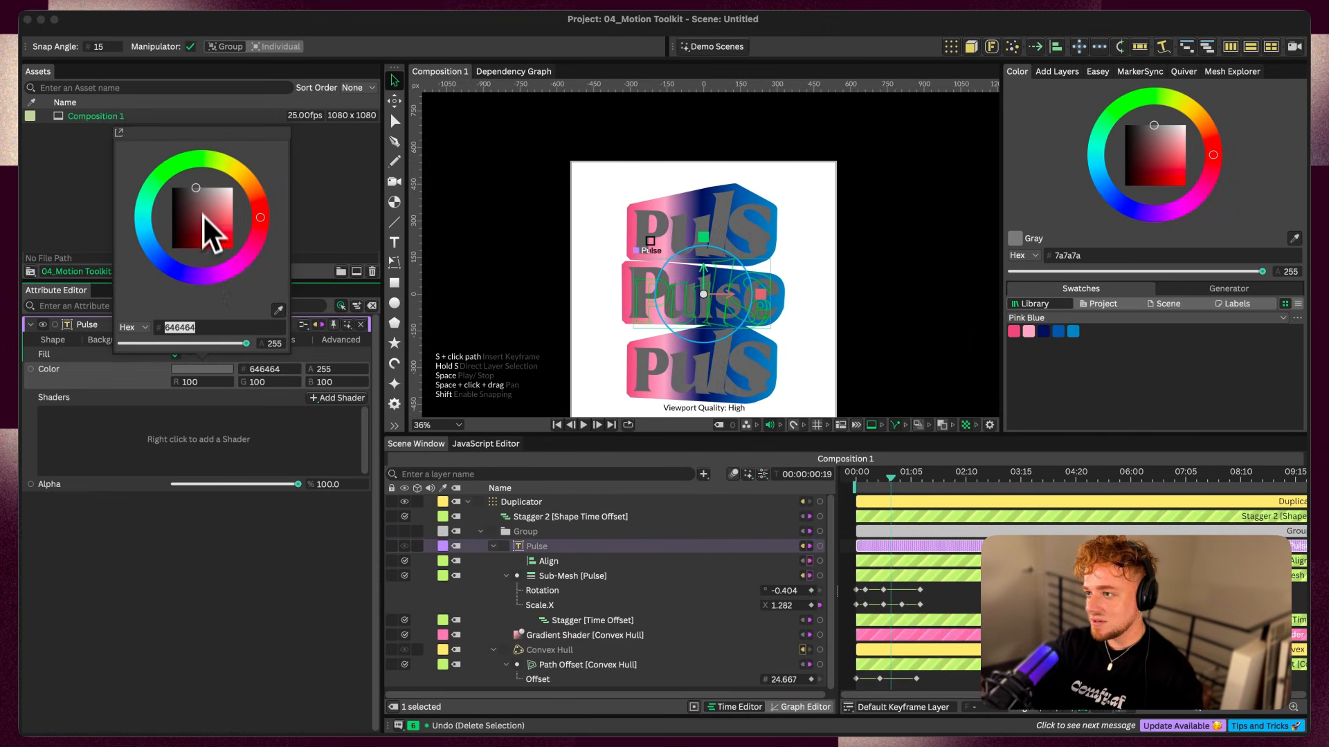
pyautogui.moveTo(208, 225); pyautogui.dragTo(315, 156)
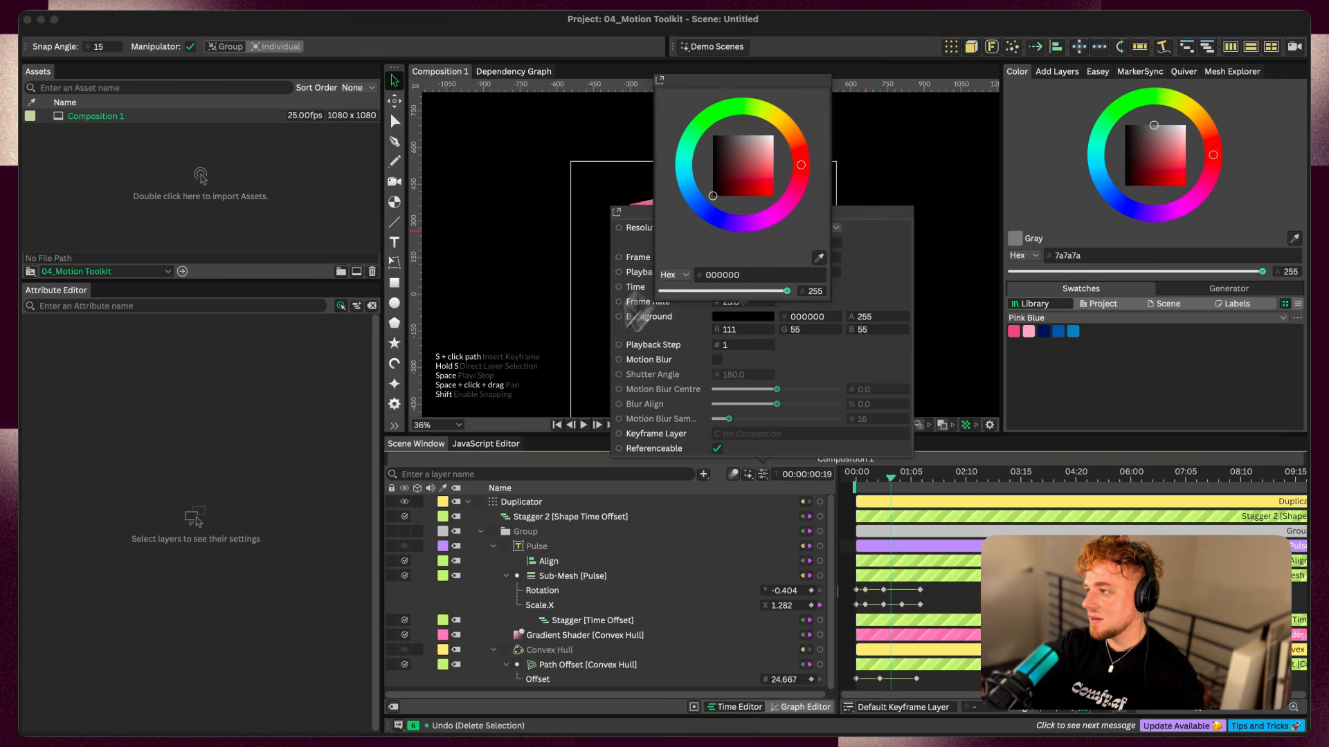
pyautogui.click(489, 261)
# Add a Frame behaviour to the Gradient Shader's Offset X and scrub through the timeline to check the moving gradient
pyautogui.click(612, 633)
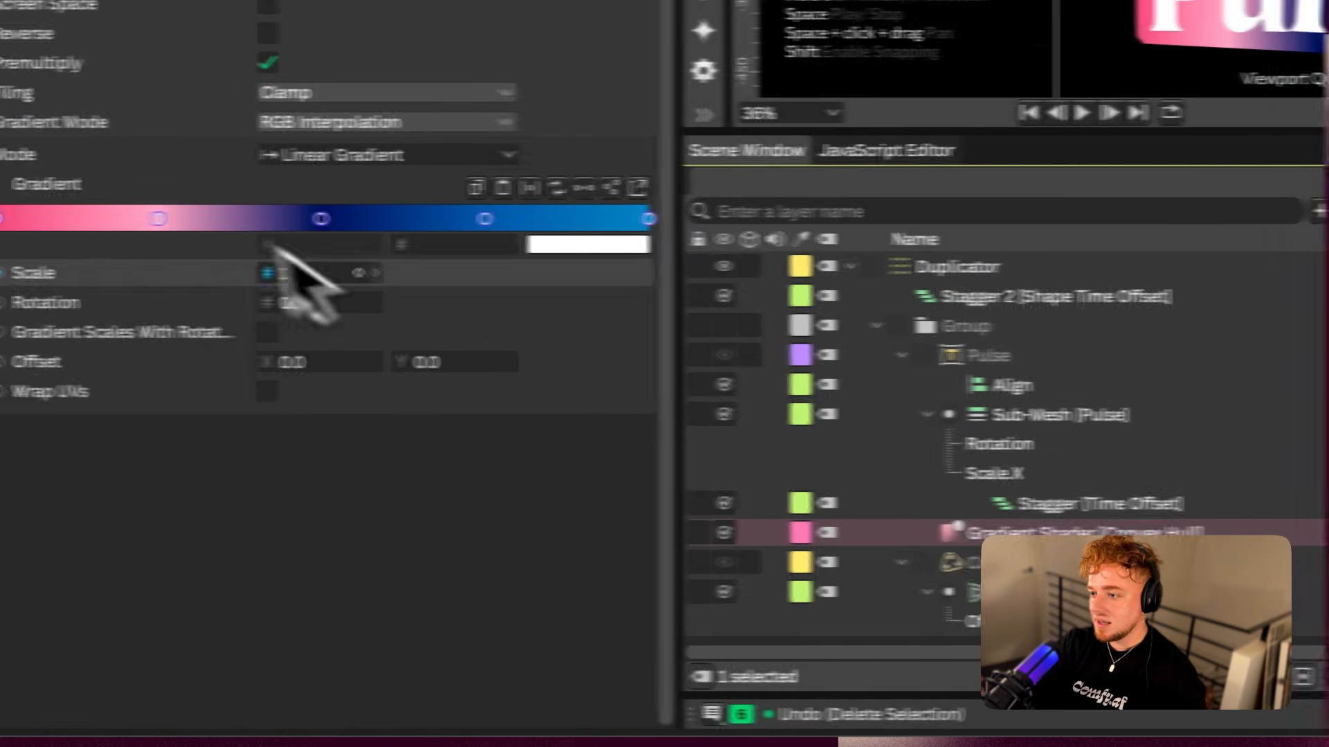
pyautogui.rightClick(200, 362)
pyautogui.moveTo(332, 597)
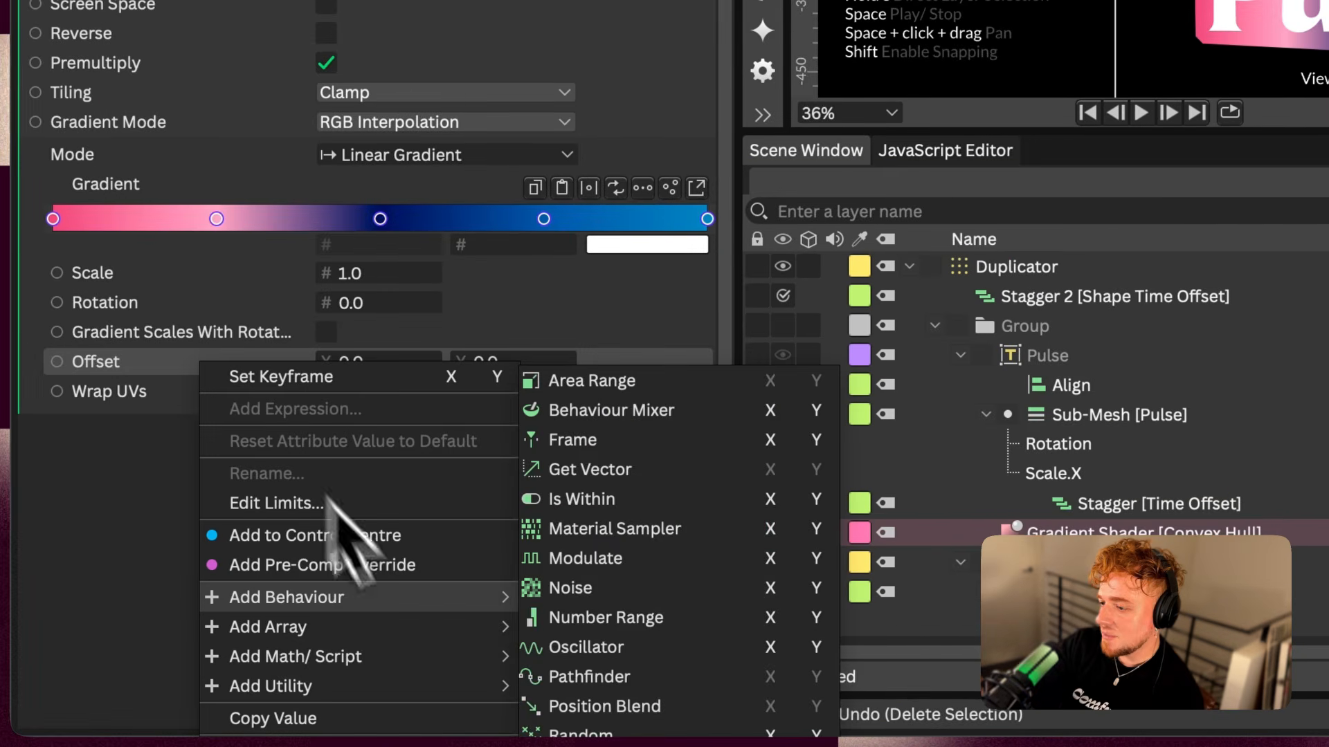
pyautogui.click(784, 443)
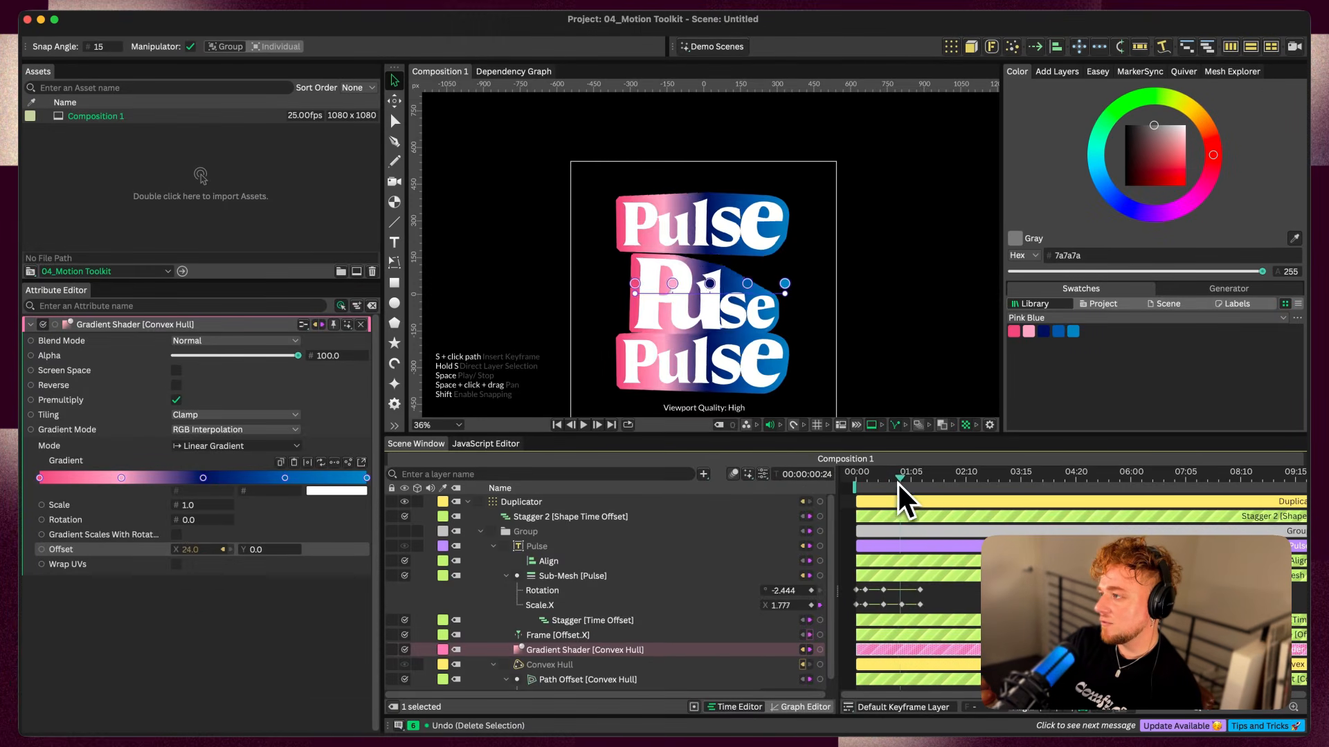
pyautogui.moveTo(916, 481); pyautogui.dragTo(887, 484)
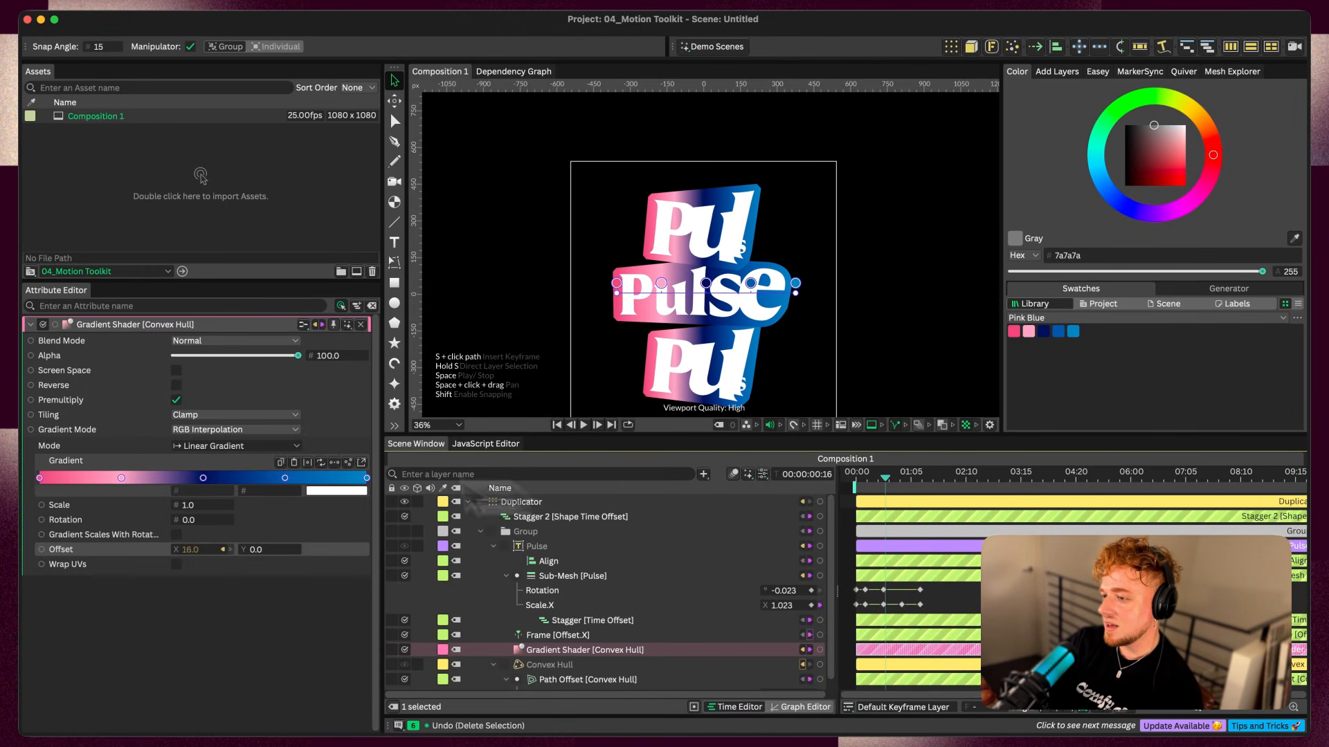
# Set the Gradient Shader's Tiling to Mirror, end the playback range at 00:00:02:03 and play it back
pyautogui.click(208, 415)
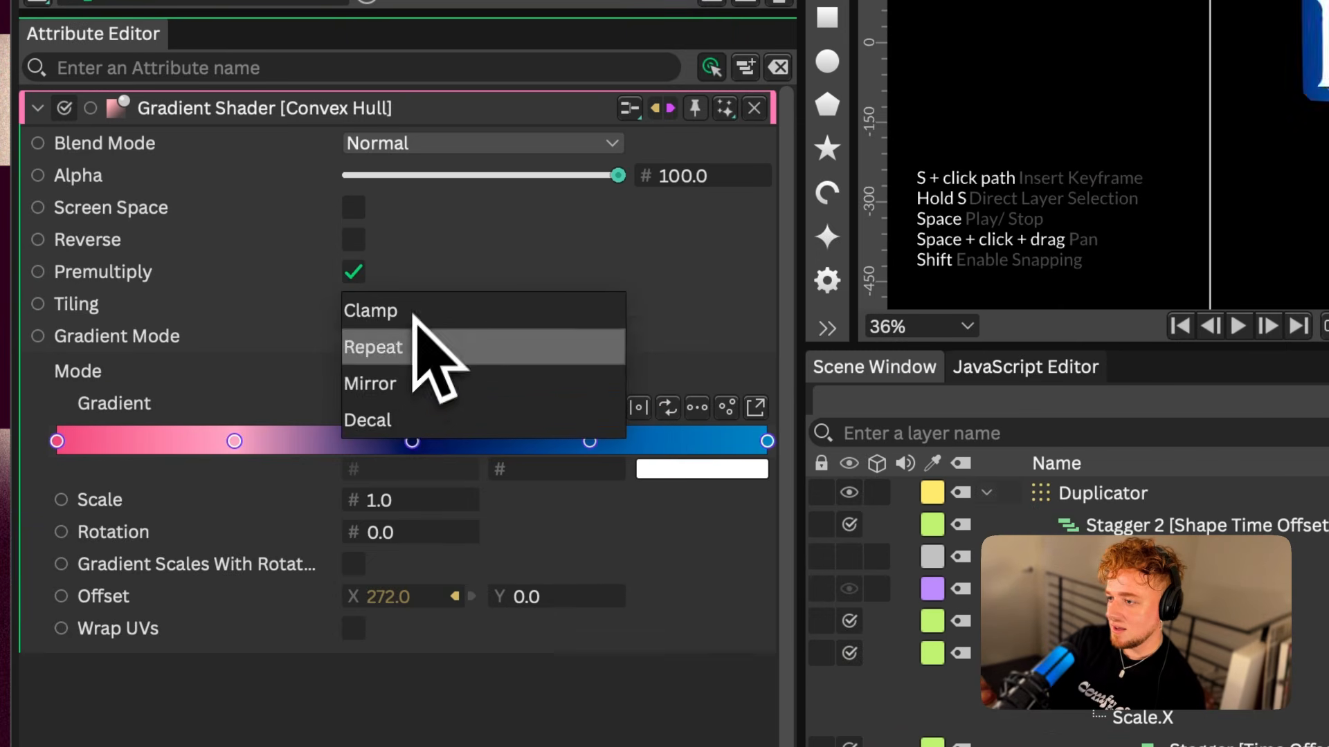
pyautogui.click(391, 384)
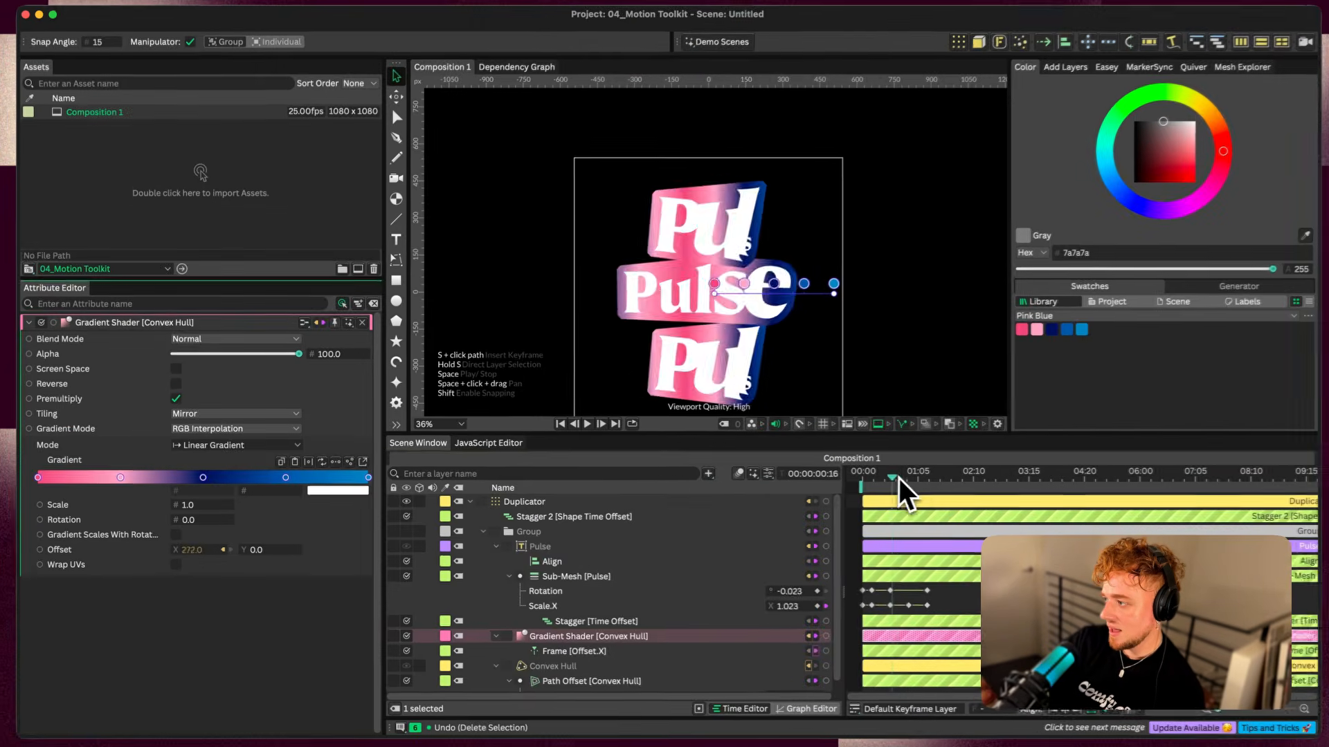
pyautogui.click(900, 476)
pyautogui.moveTo(916, 478); pyautogui.dragTo(952, 484)
pyautogui.press('space')
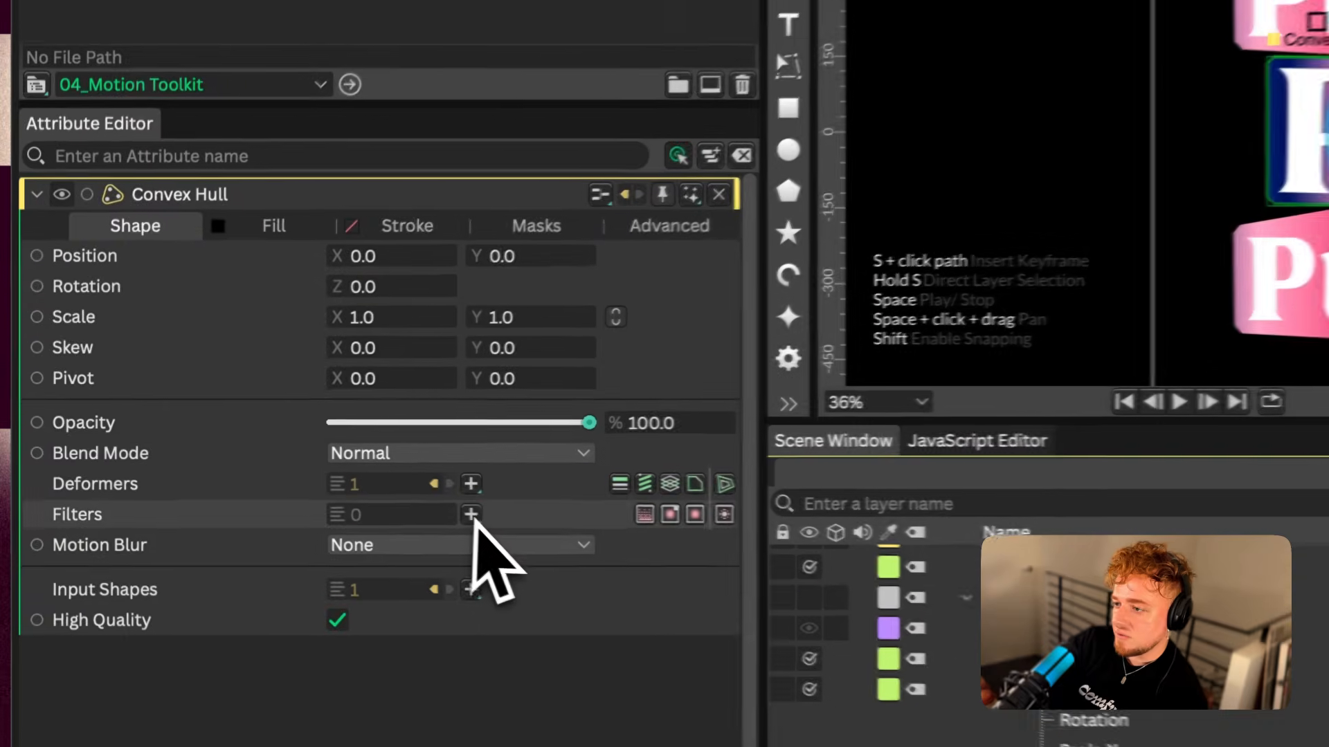
# Add a Dithering filter to the Convex Hull and preview it on the timeline
pyautogui.click(241, 480)
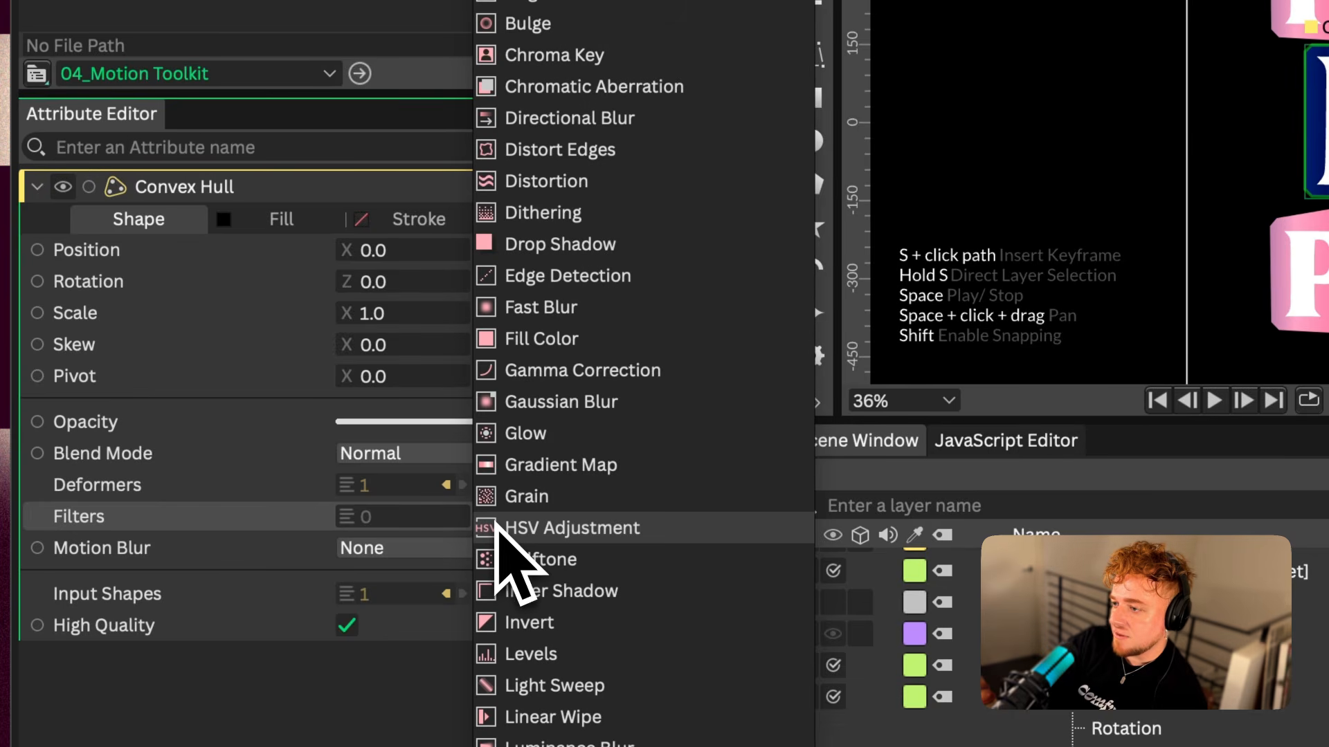
pyautogui.click(543, 213)
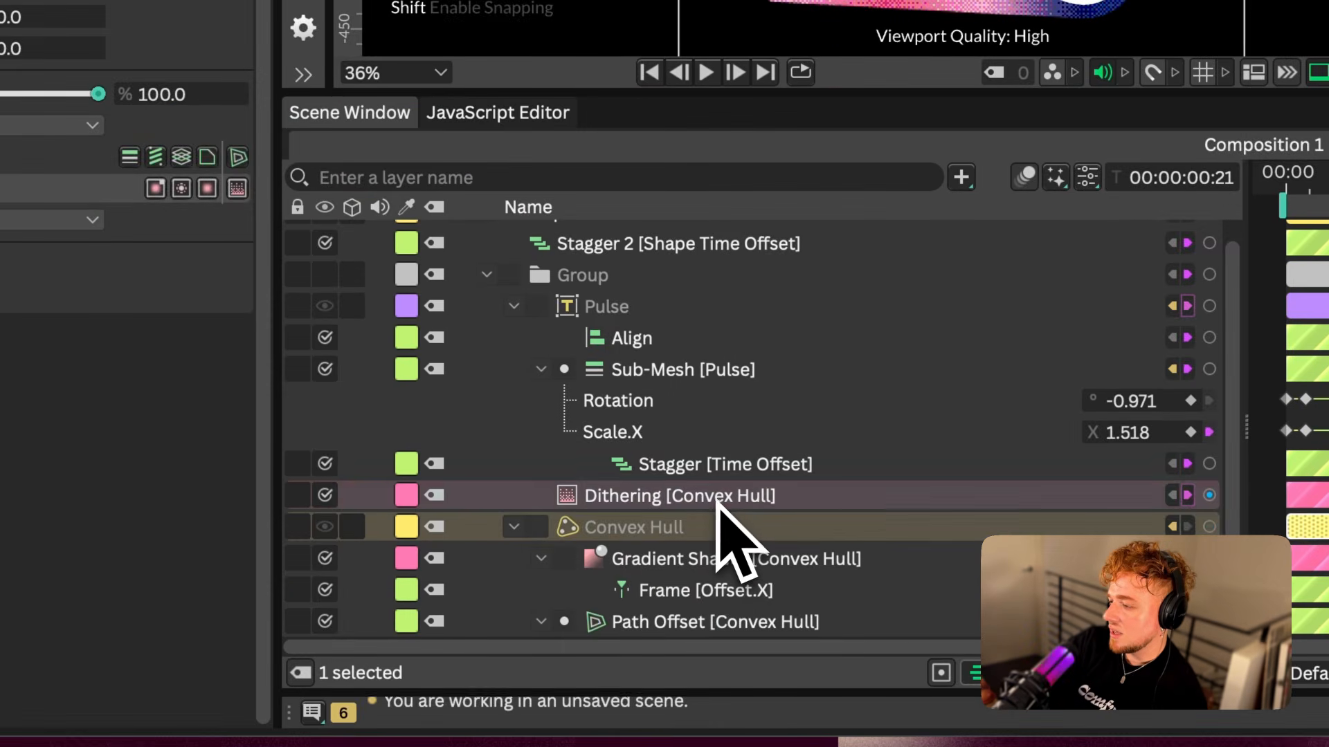
pyautogui.click(718, 502)
pyautogui.click(885, 478)
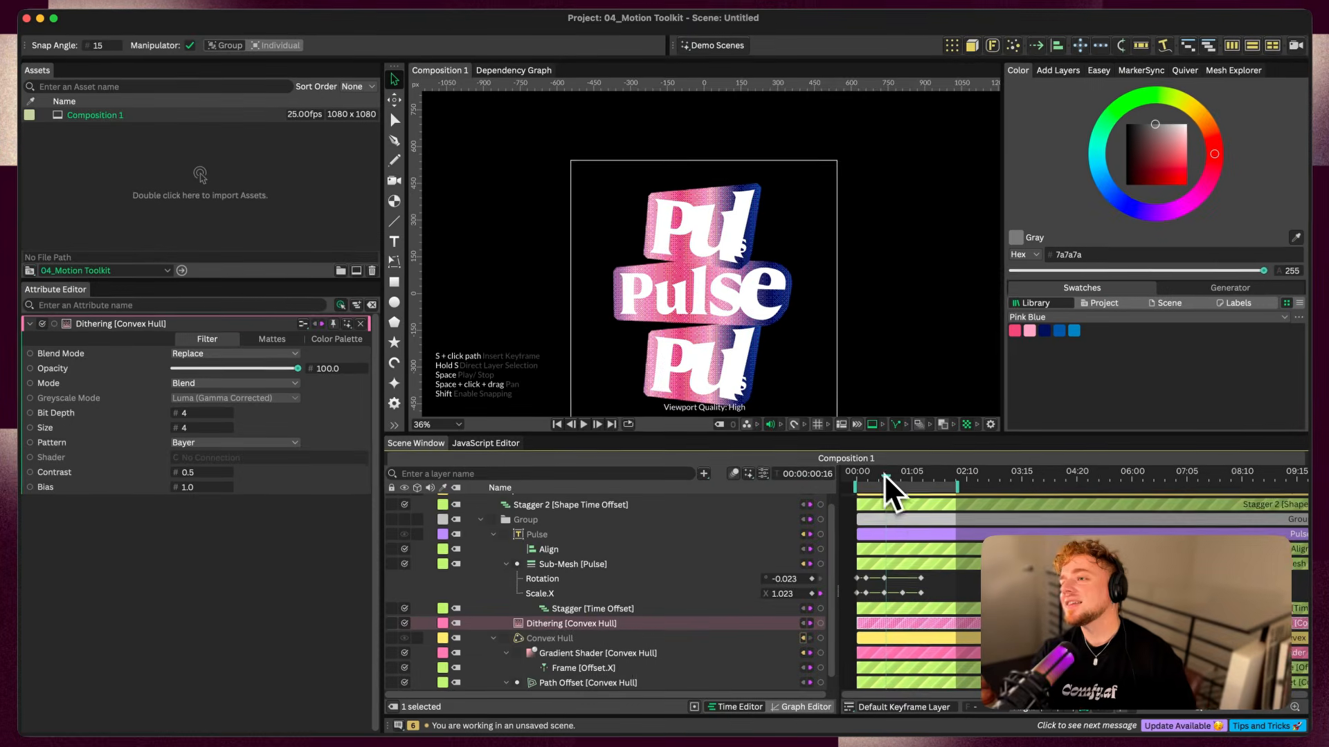
# Collapse the layer hierarchy, add an Apply Layout deformer to the Duplicator and scrub through the animation
pyautogui.scroll(1, 471, 538)
pyautogui.click(481, 535)
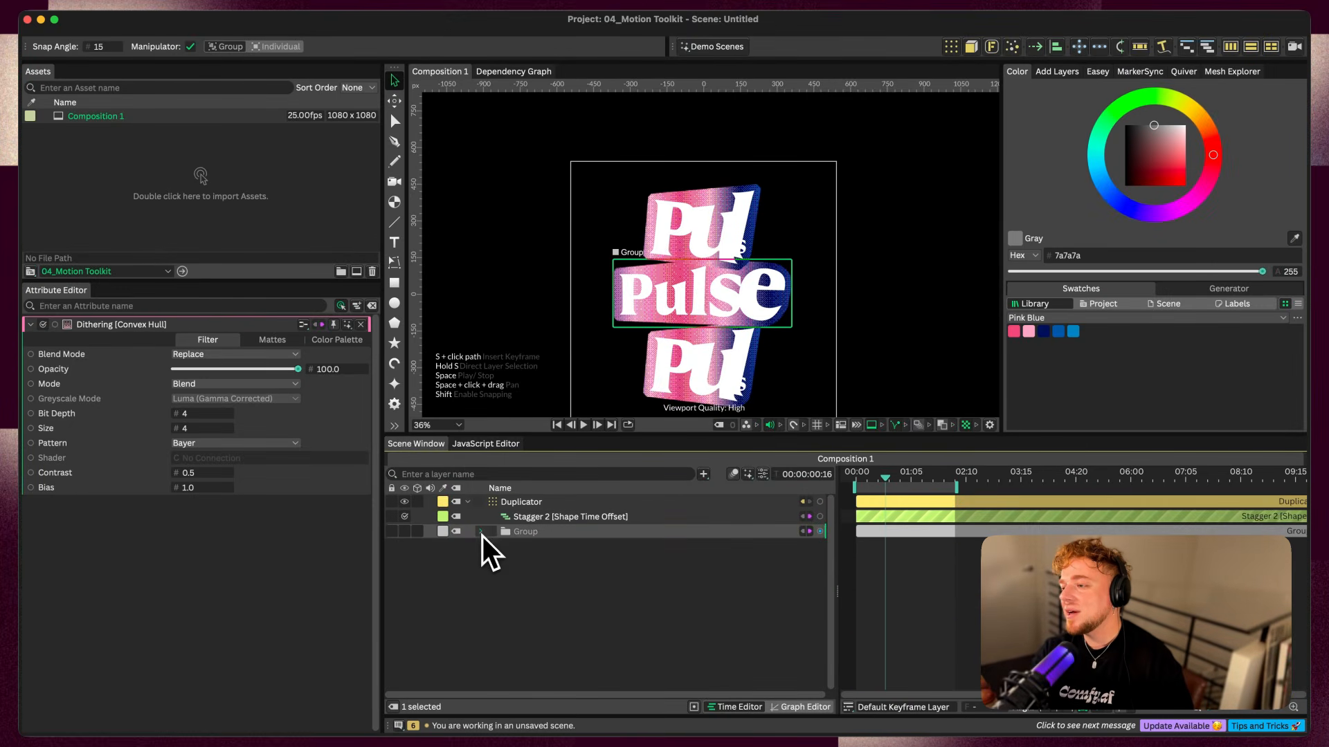
pyautogui.click(466, 502)
pyautogui.click(550, 504)
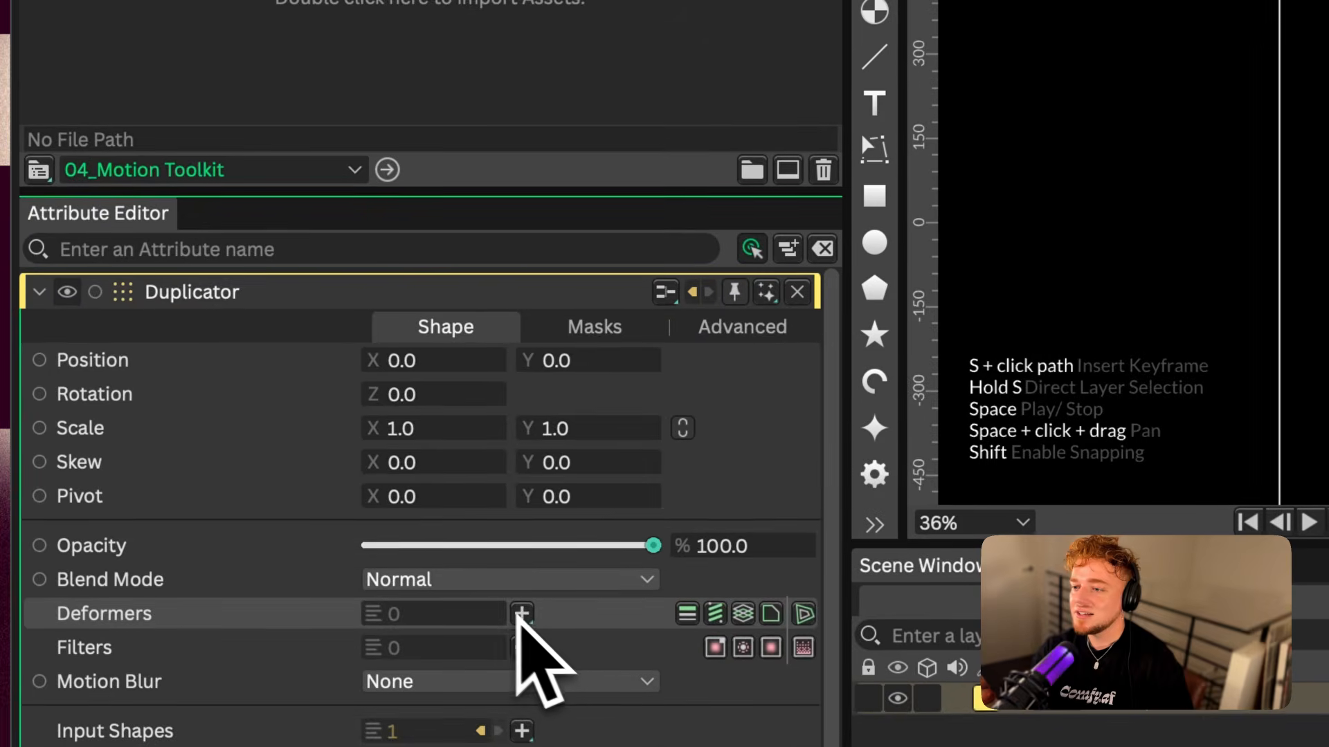
pyautogui.click(241, 464)
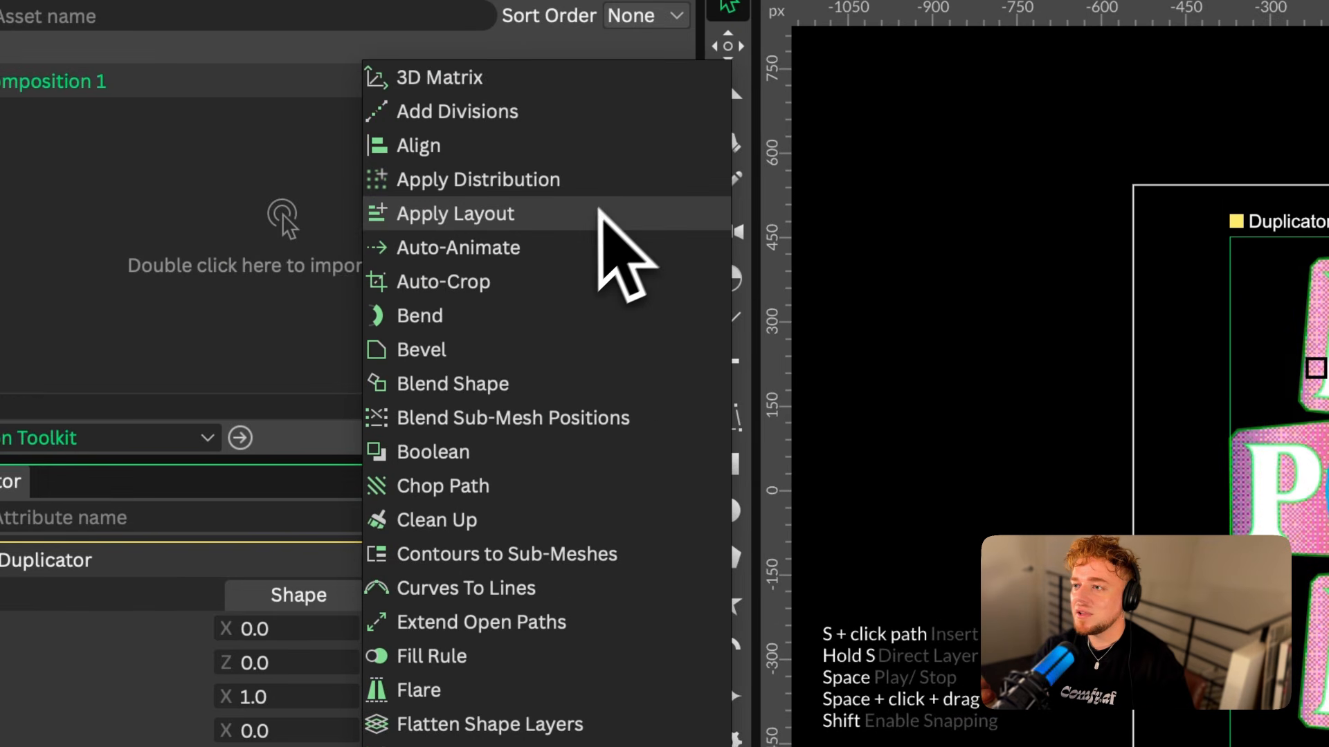
pyautogui.click(587, 220)
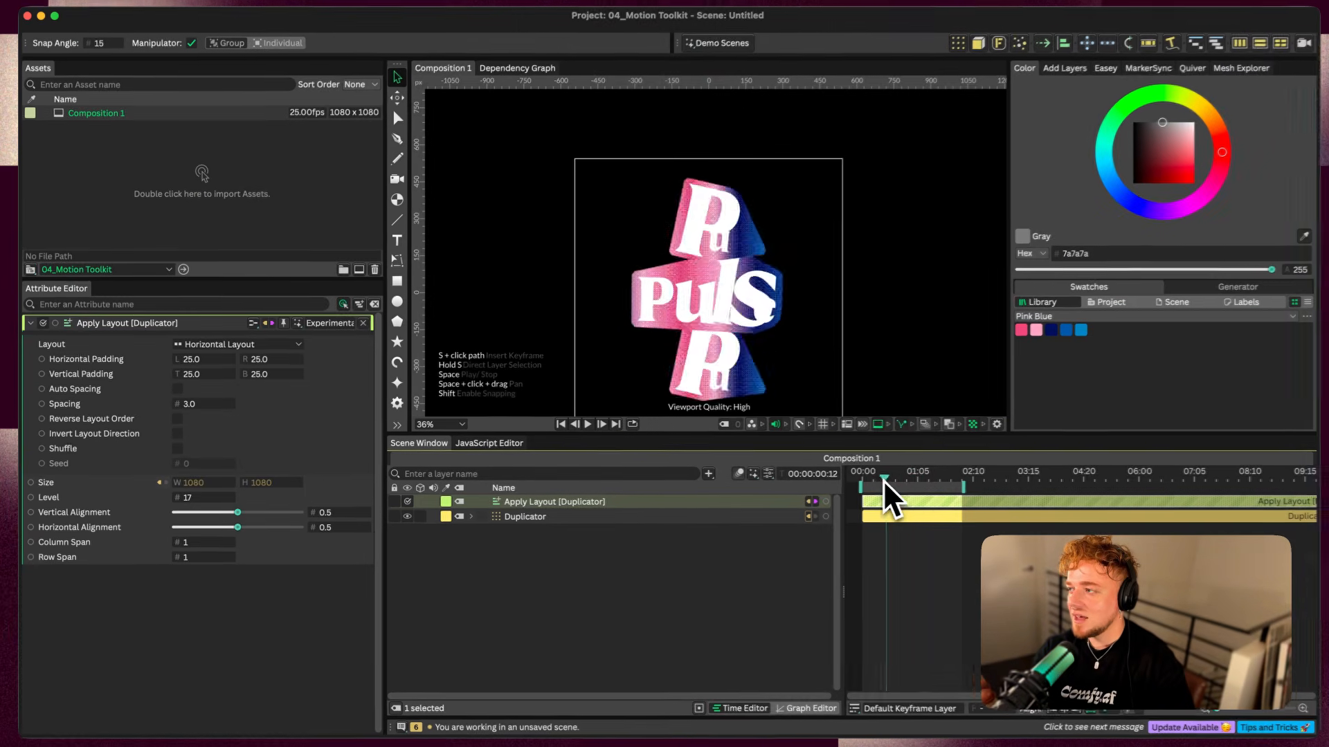
pyautogui.moveTo(889, 480); pyautogui.dragTo(937, 497)
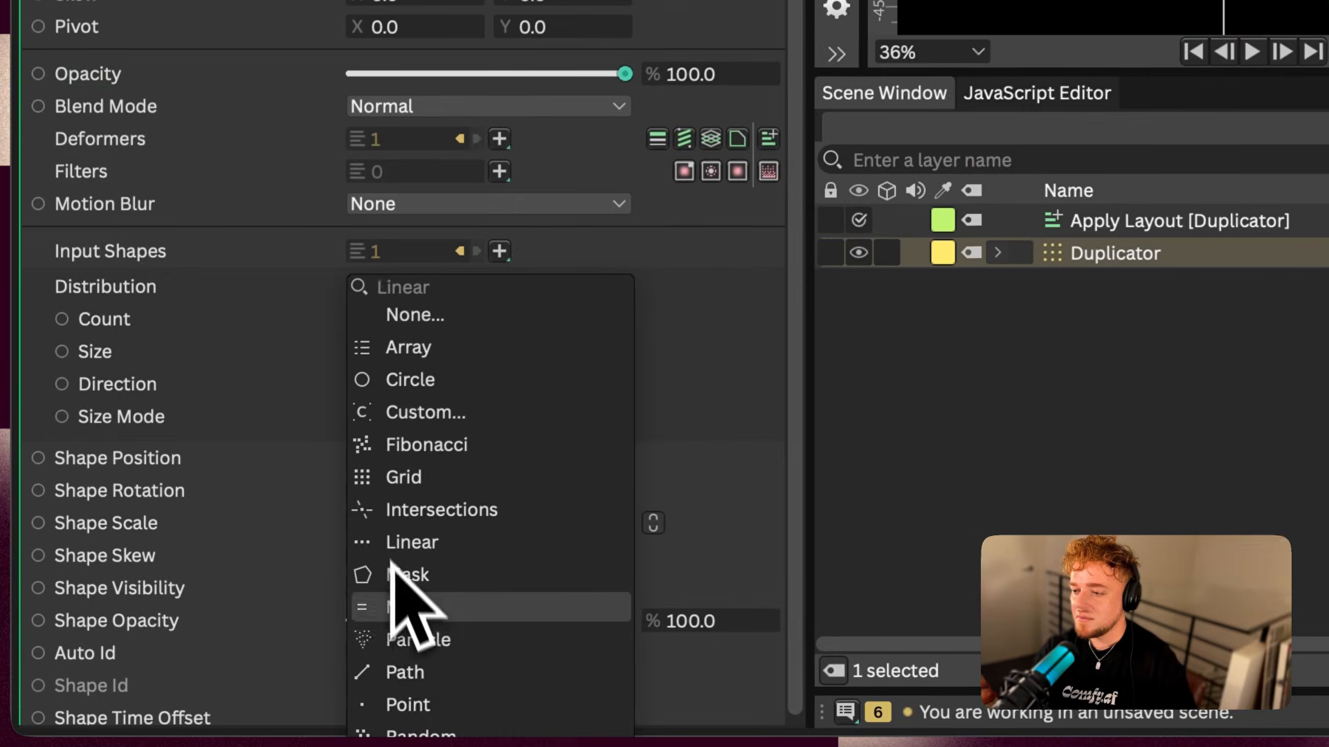
# Set the Duplicator's Distribution to Point and its Apply Layout to Vertical Layout with Level 1 and zero padding and spacing, and play it back
pyautogui.click(407, 704)
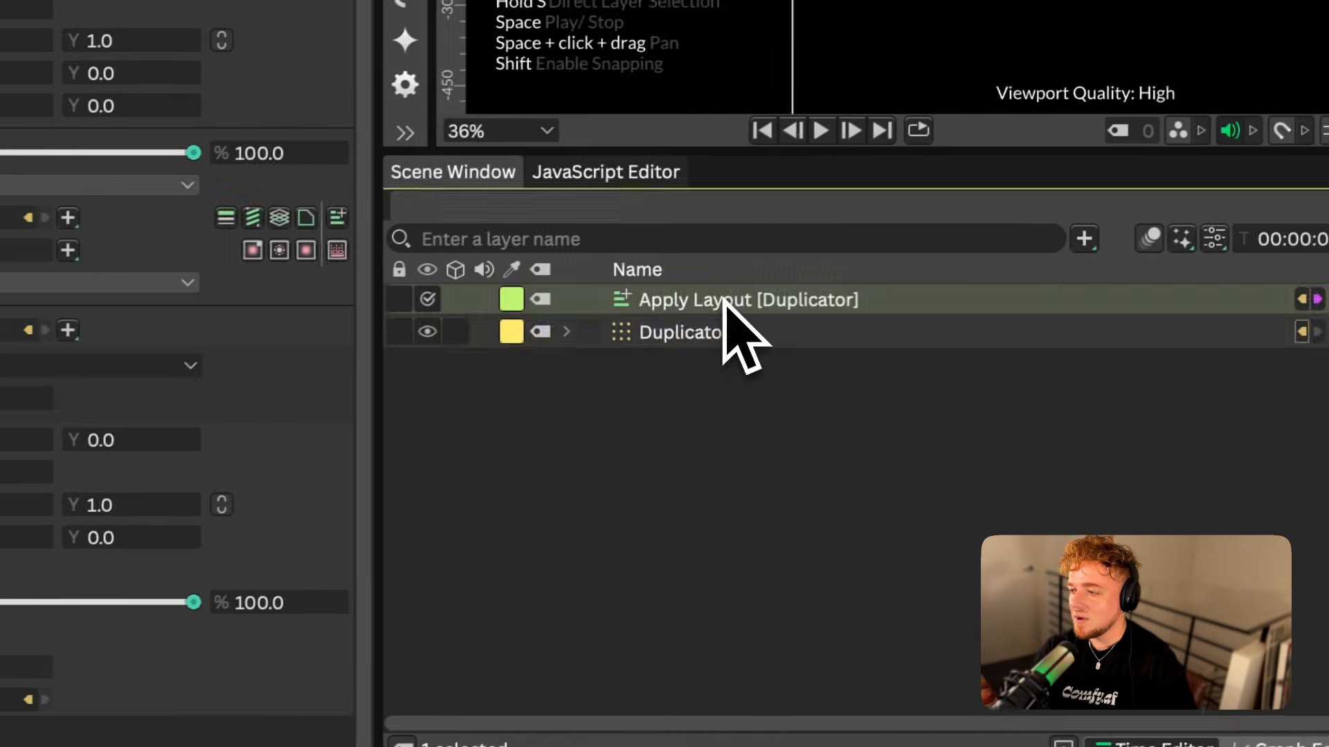
pyautogui.click(724, 299)
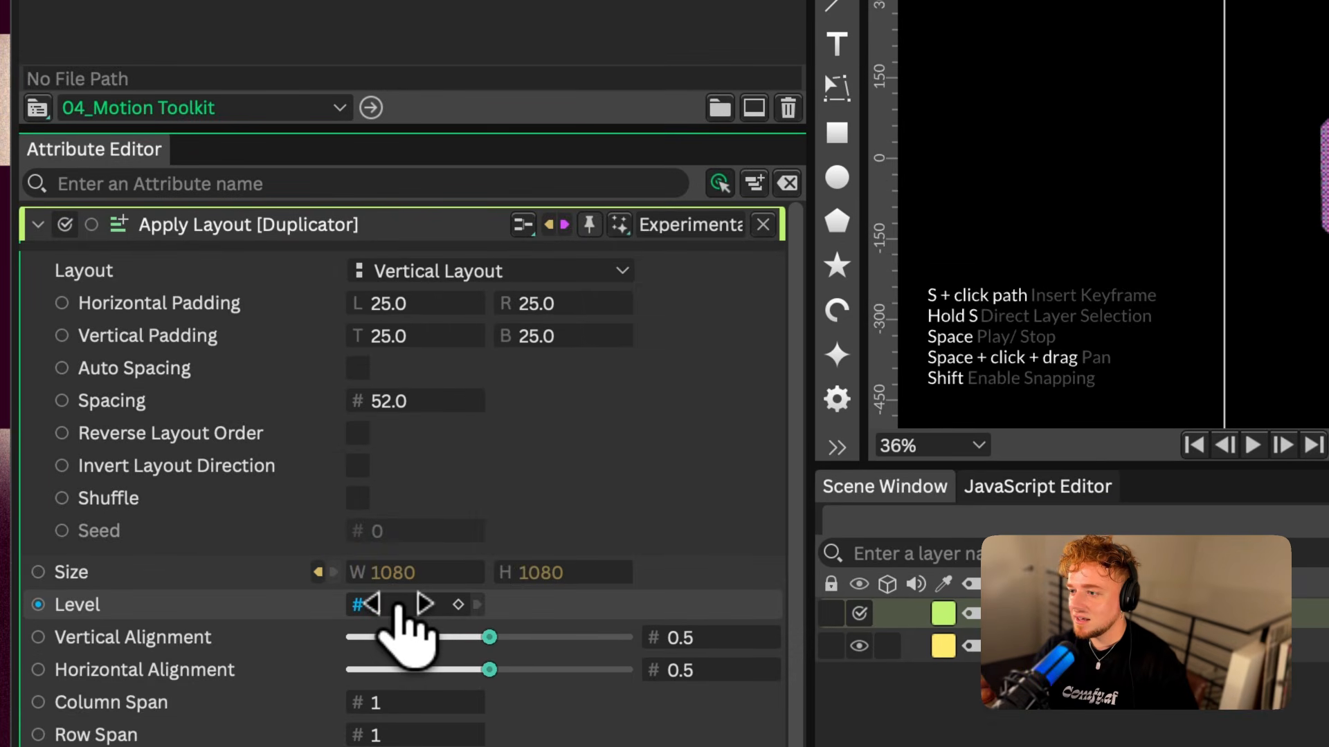
pyautogui.write('1')
pyautogui.click(1121, 699)
pyautogui.moveTo(918, 478); pyautogui.dragTo(866, 476)
pyautogui.press('space')
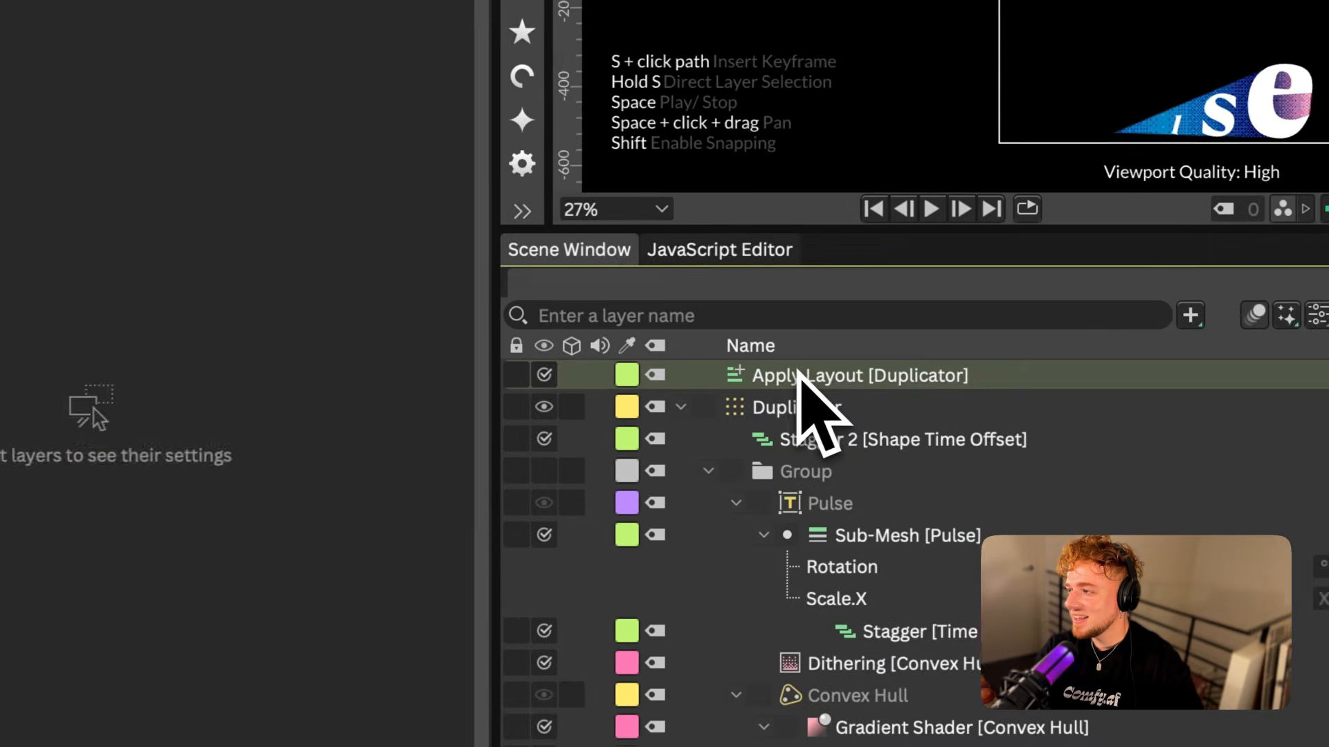
# Disconnect the Apply Layout's Size input, set its width and height to 0 and play back the stack
pyautogui.click(699, 396)
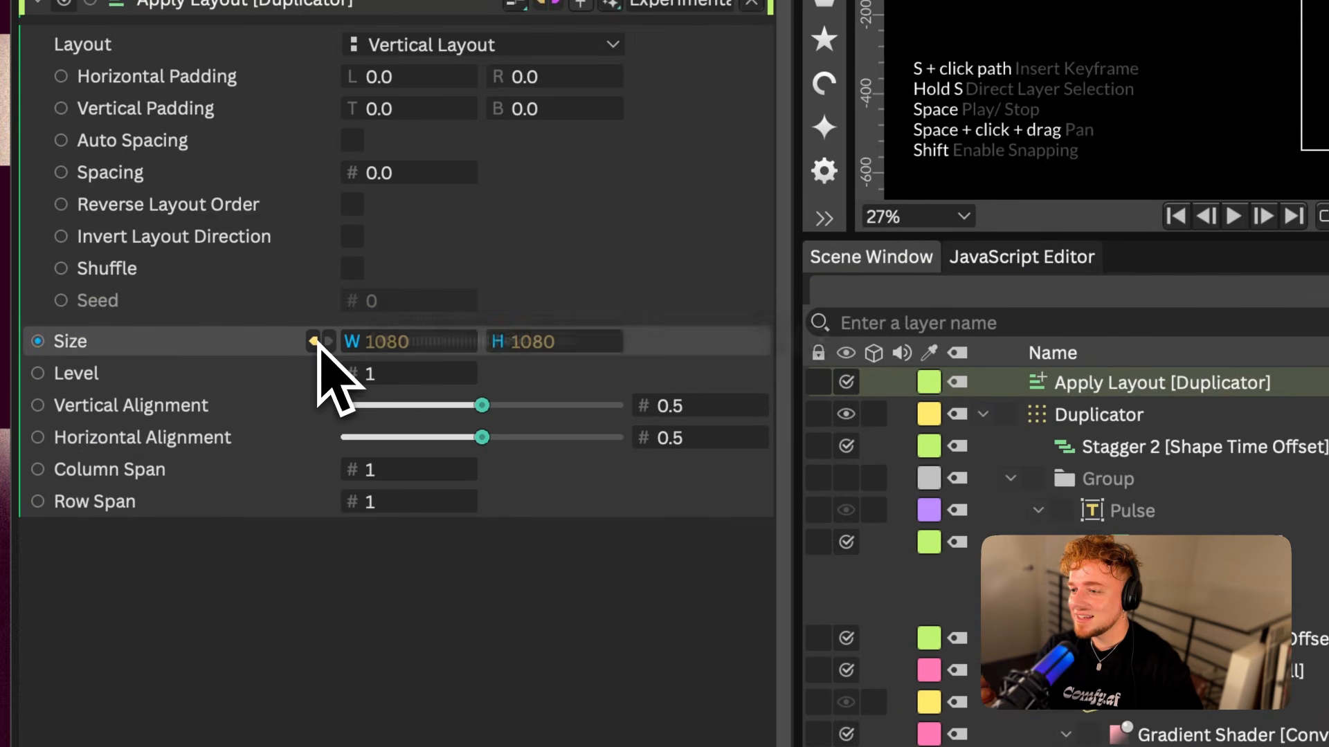
pyautogui.click(316, 342)
pyautogui.click(961, 342)
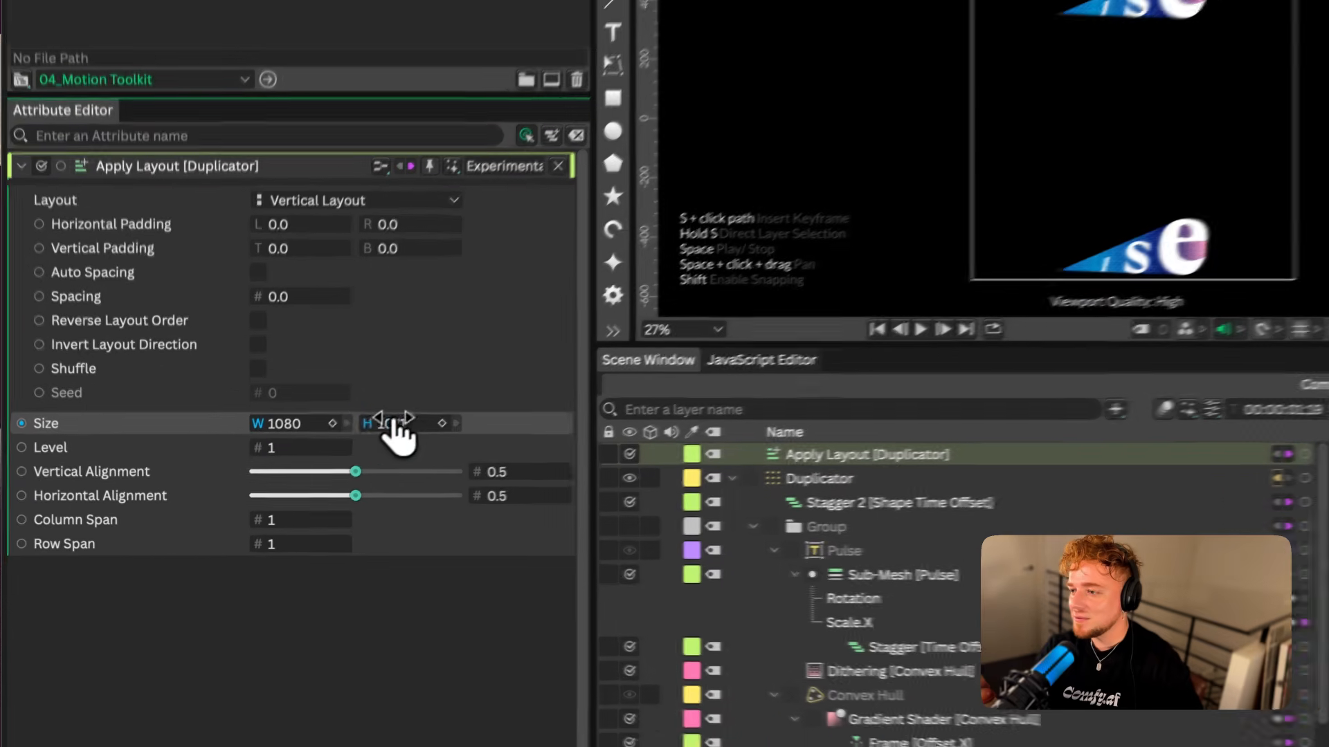
pyautogui.moveTo(394, 423); pyautogui.dragTo(201, 415)
pyautogui.press('super+z')
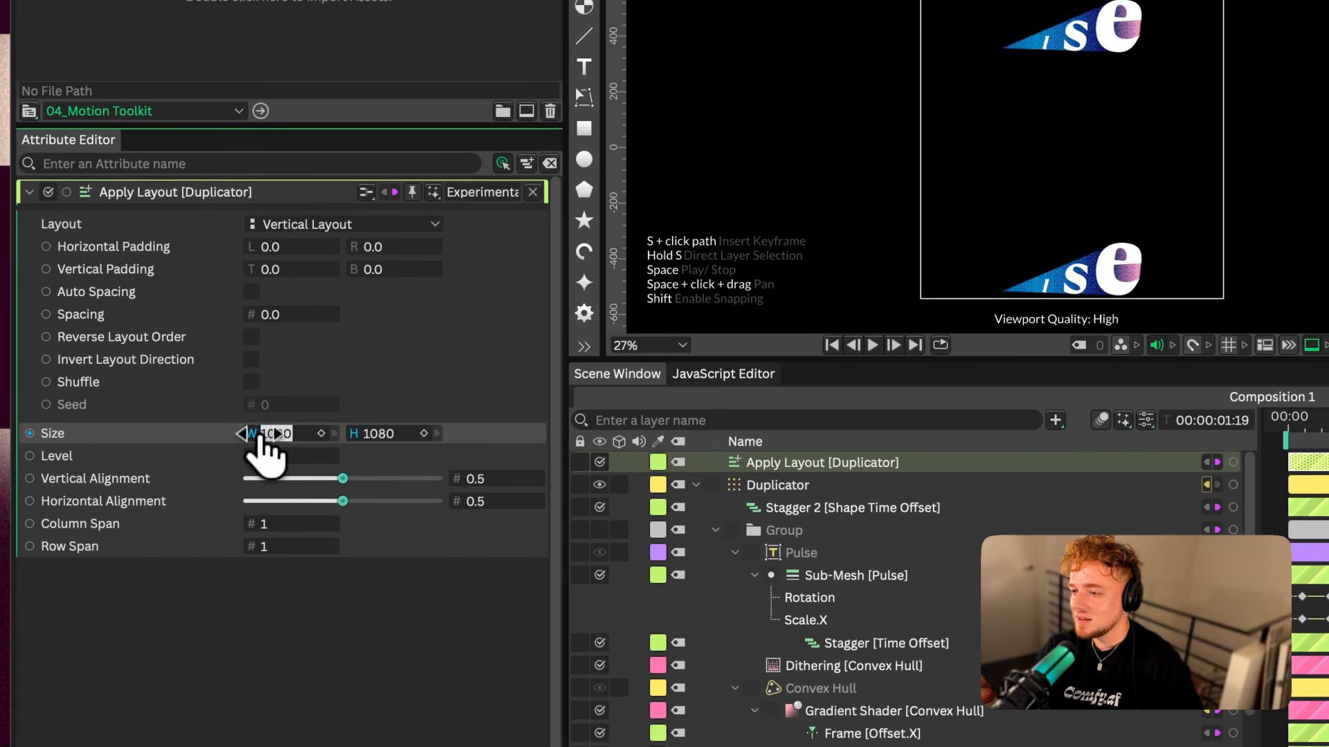
pyautogui.press('Tab')
pyautogui.write('0')
pyautogui.press('Return')
pyautogui.press('space')
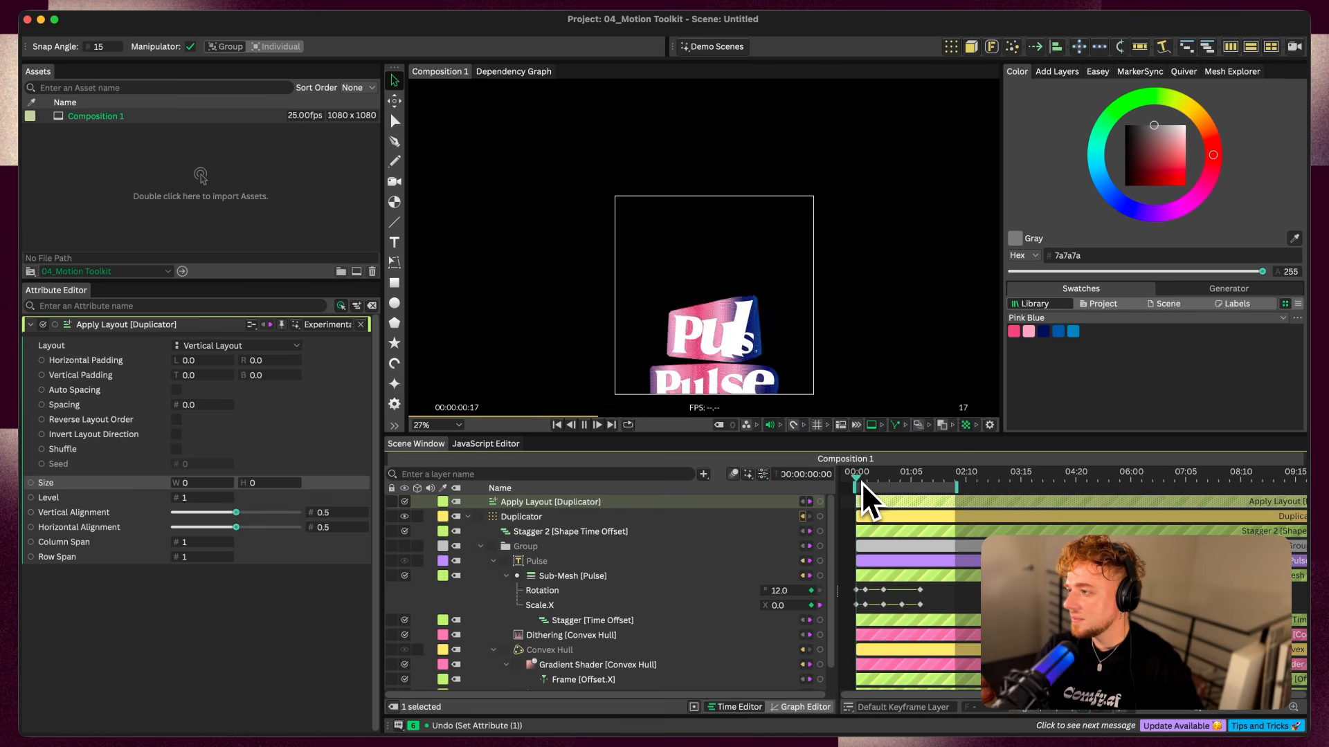
# Add an Align behaviour to the Duplicator, play back the stack and scrub the timeline to inspect its centring
pyautogui.press('space')
pyautogui.click(527, 517)
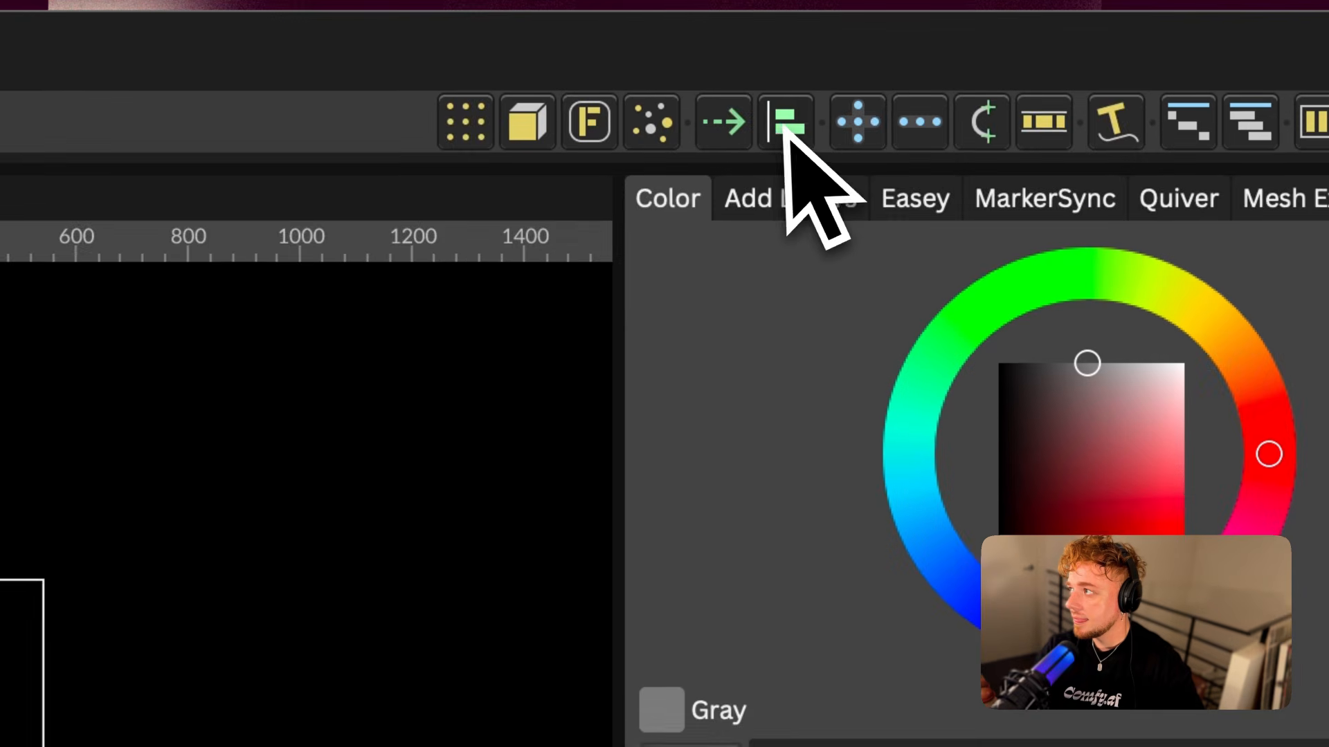
pyautogui.click(1056, 47)
pyautogui.press('space')
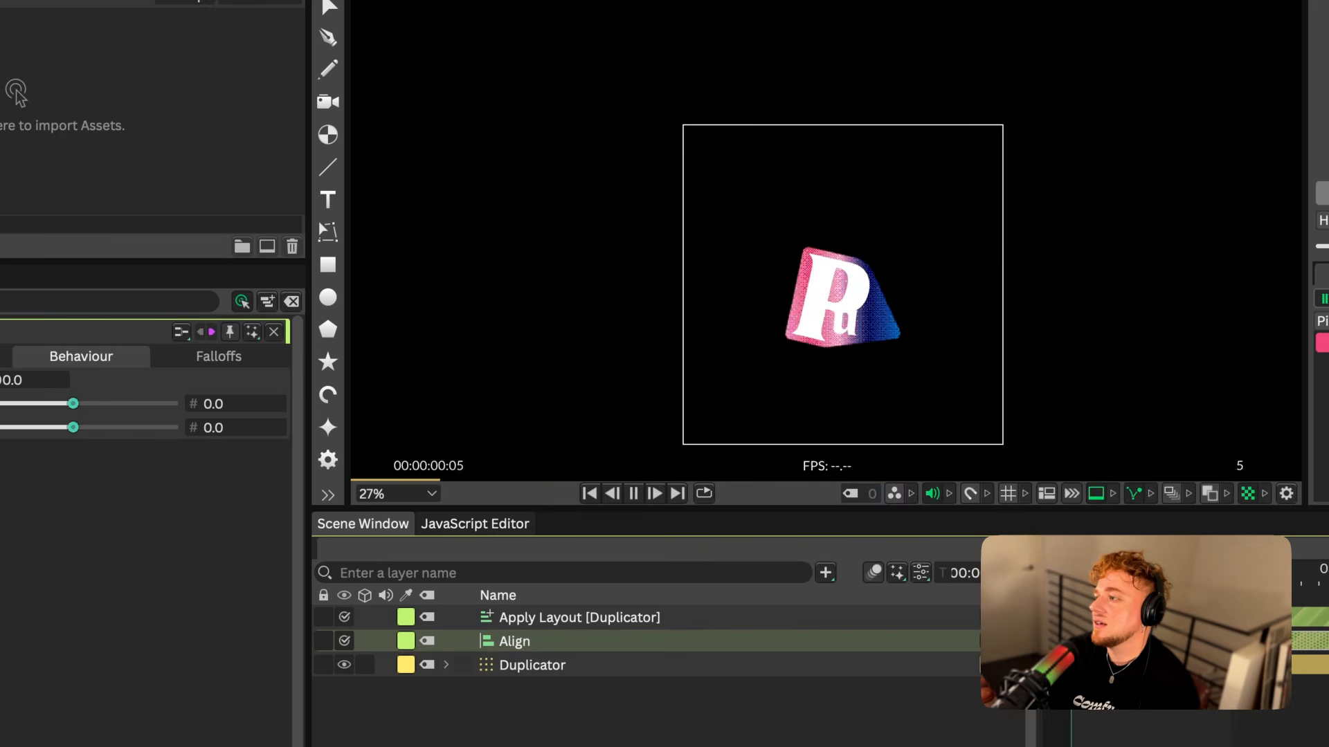
pyautogui.press('space')
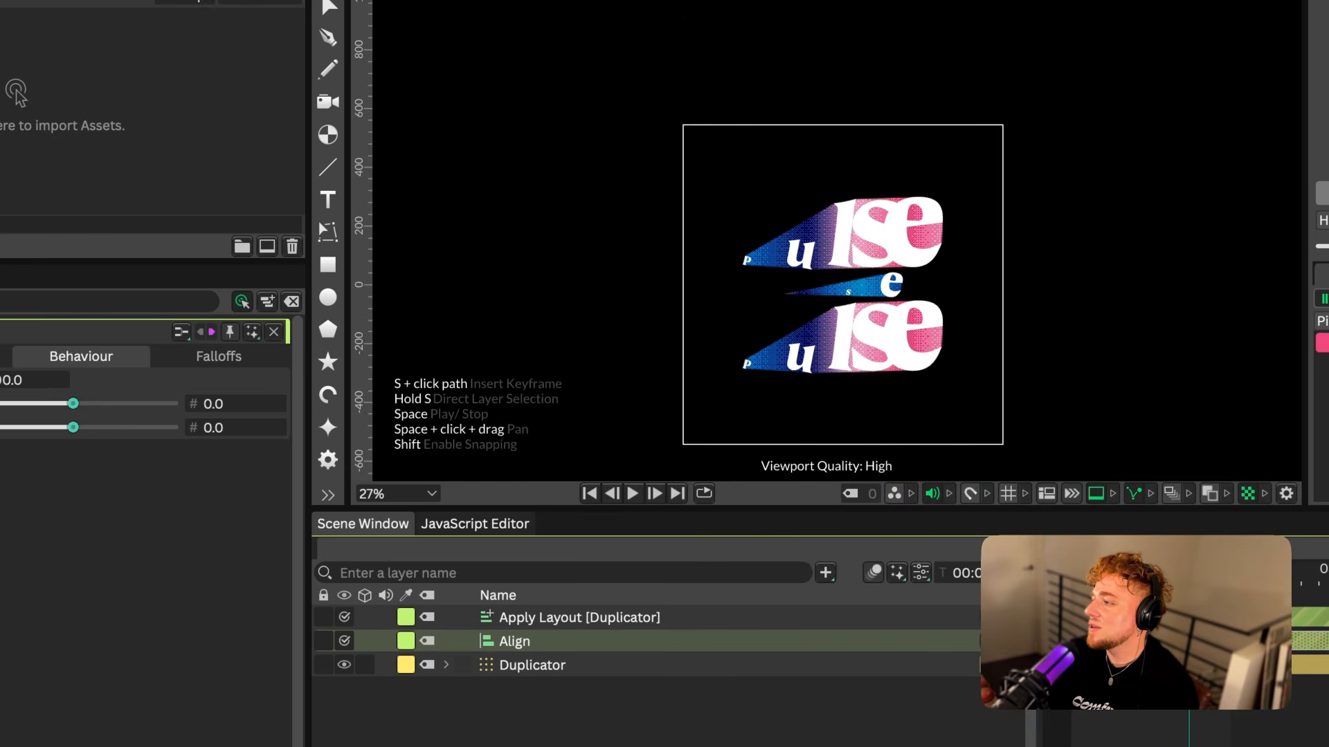
pyautogui.moveTo(1189, 575); pyautogui.dragTo(1142, 576)
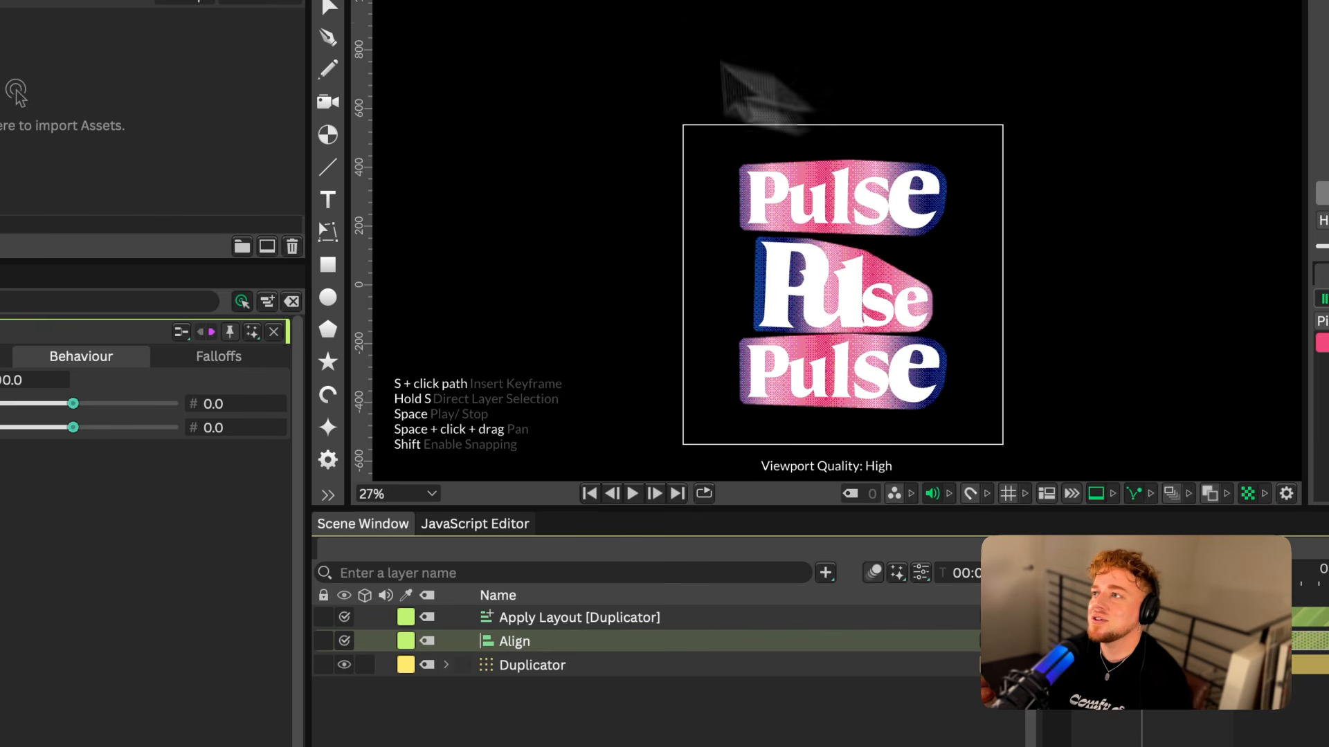
# Review the Show Experimental Features preference and open the Apply Layout deformer's attributes
pyautogui.press('super+comma')
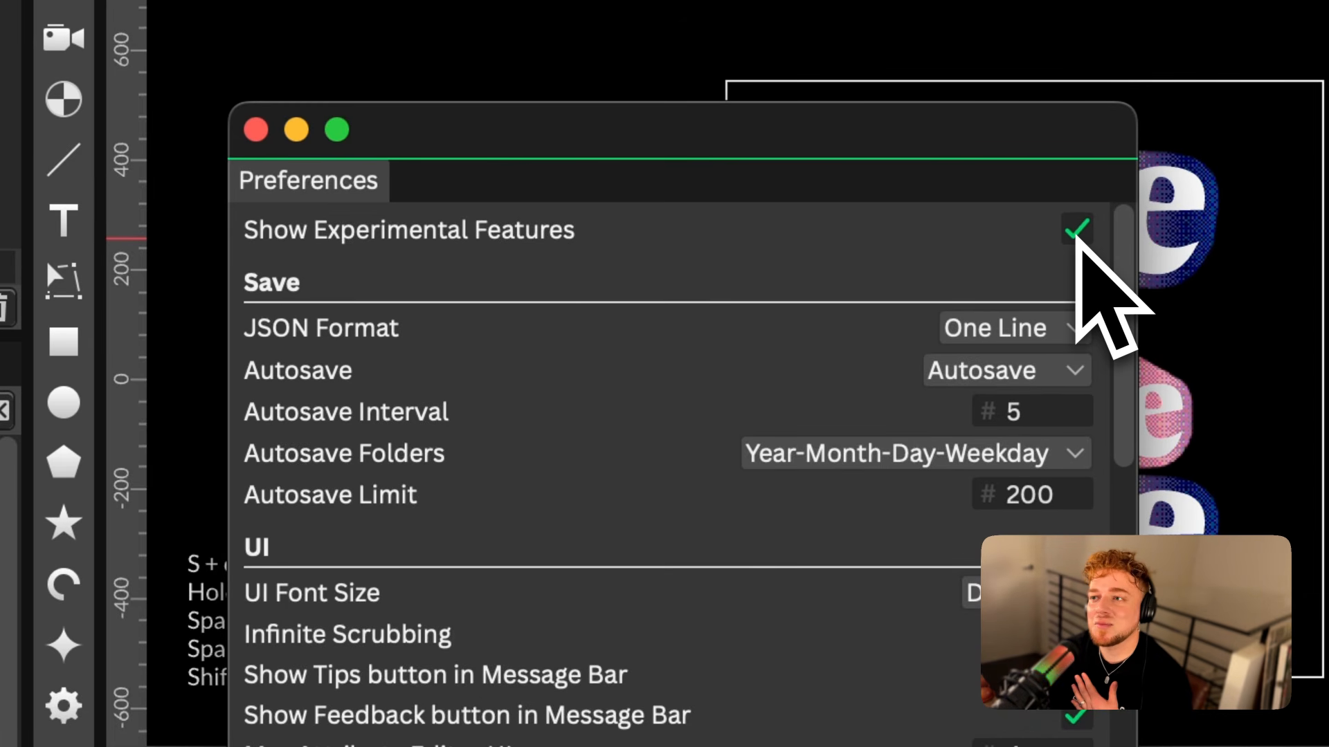
pyautogui.click(256, 129)
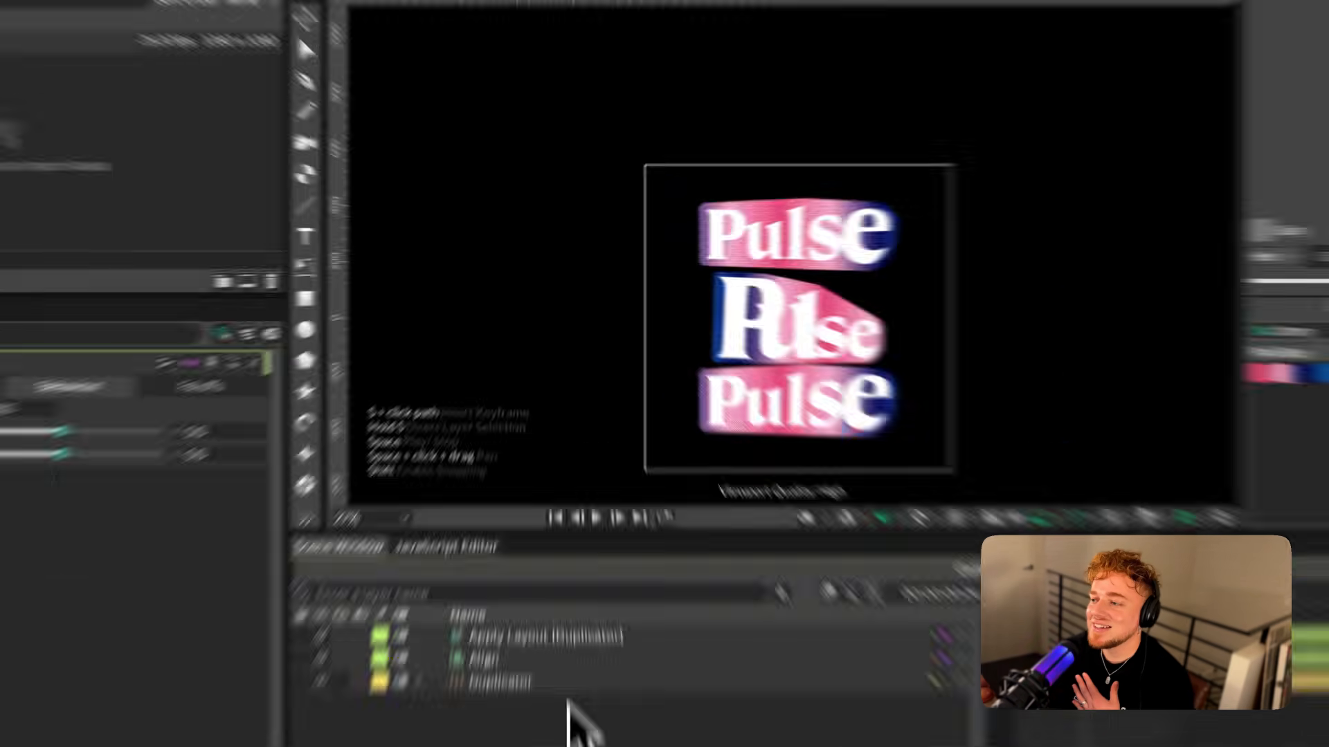
pyautogui.click(567, 535)
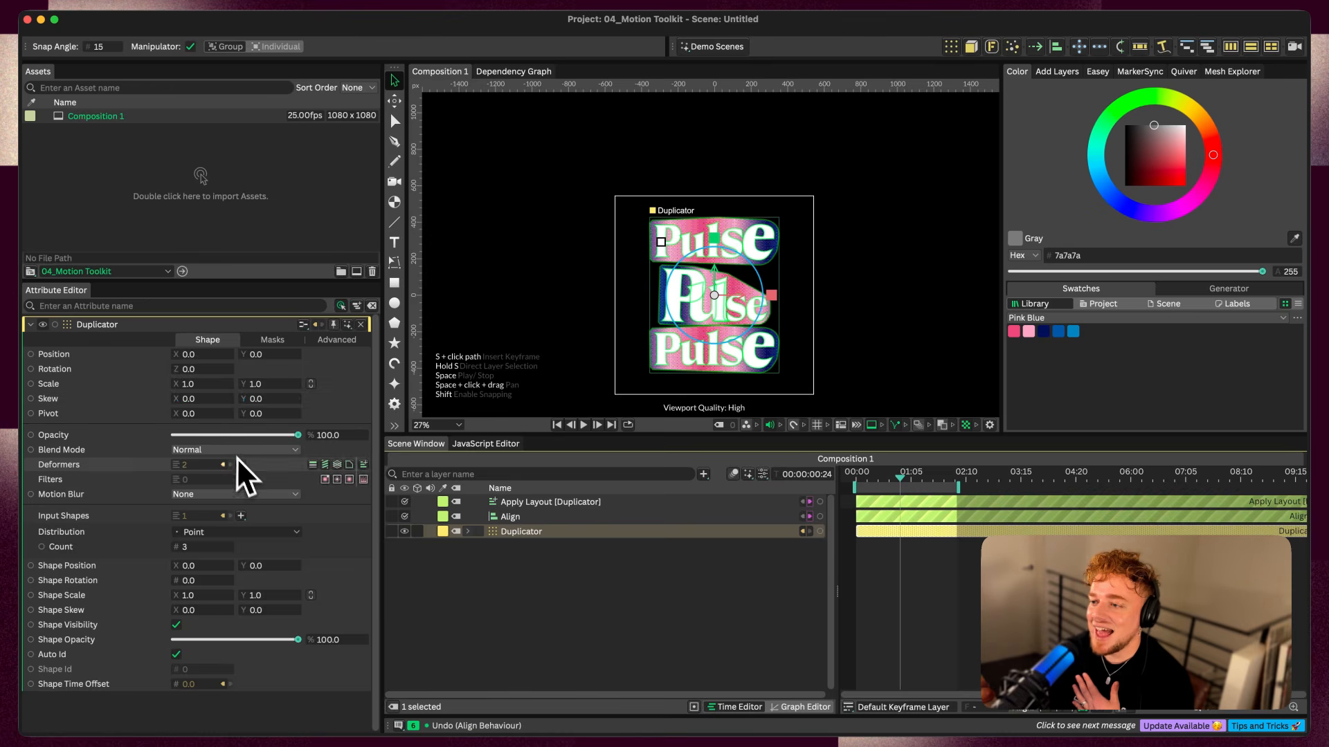
pyautogui.click(240, 462)
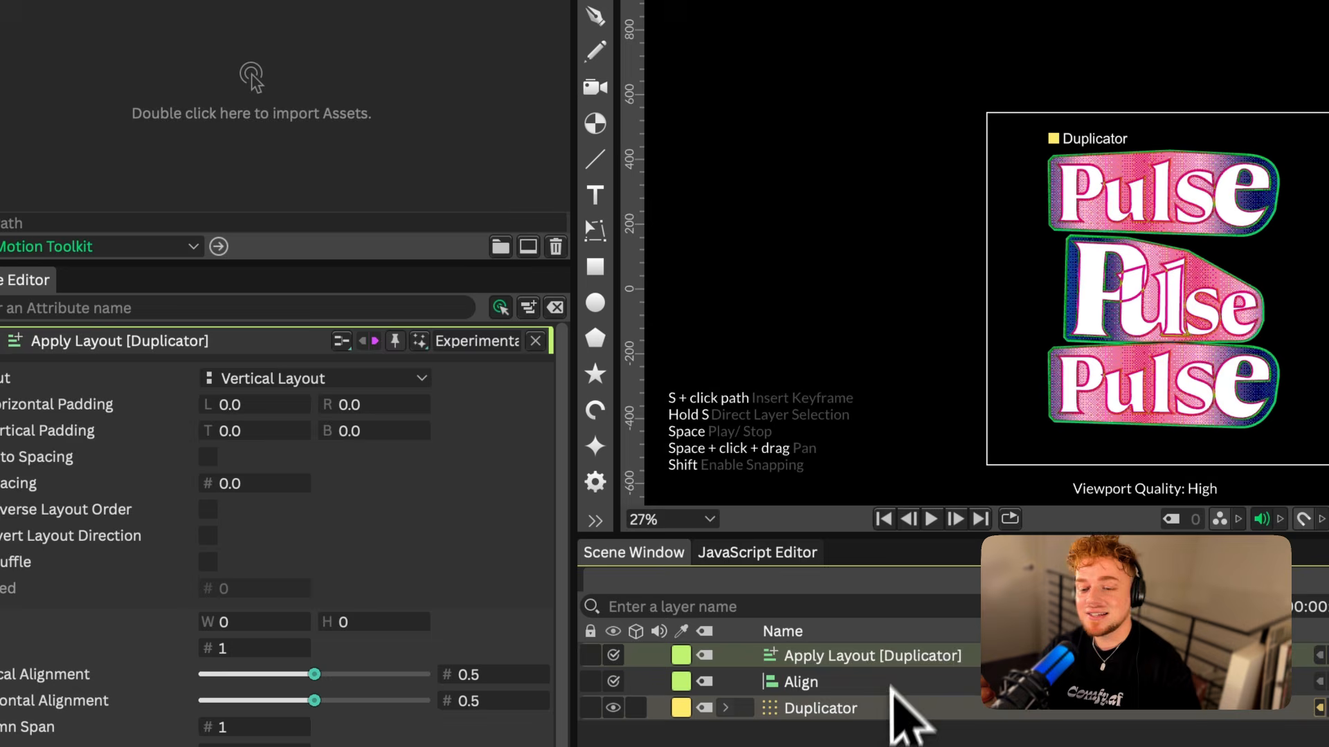
# Search the Duplicator's available deformers for Apply Layout and enable Show Experimental Features in the preferences
pyautogui.click(878, 711)
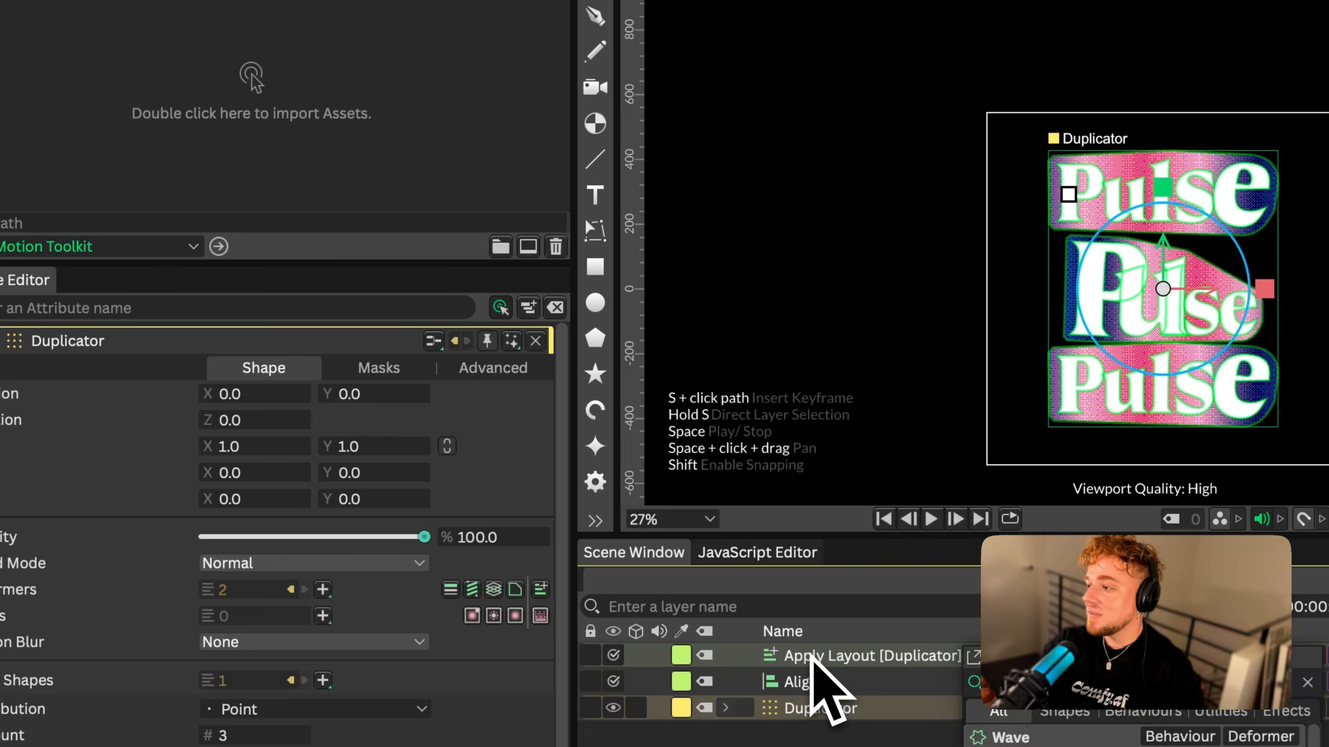
pyautogui.write('apply layou')
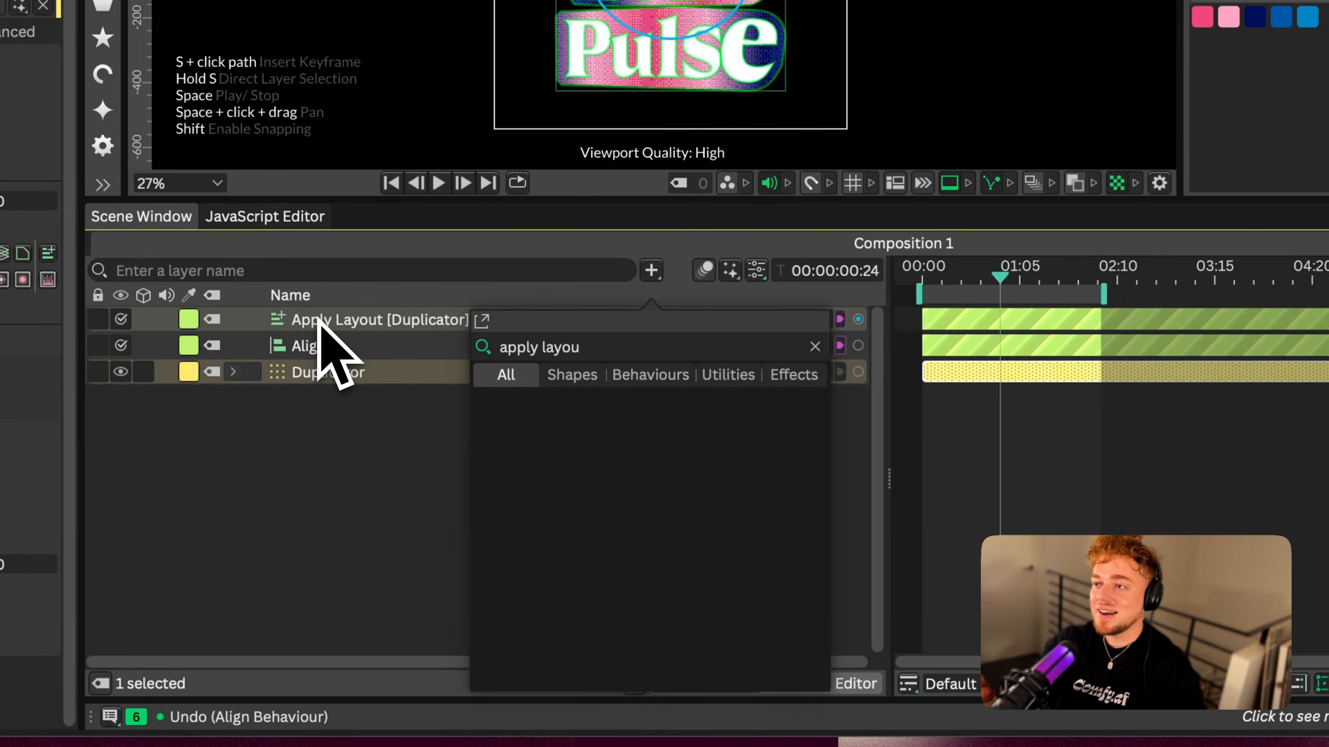
pyautogui.press('BackSpace')
pyautogui.press('Escape')
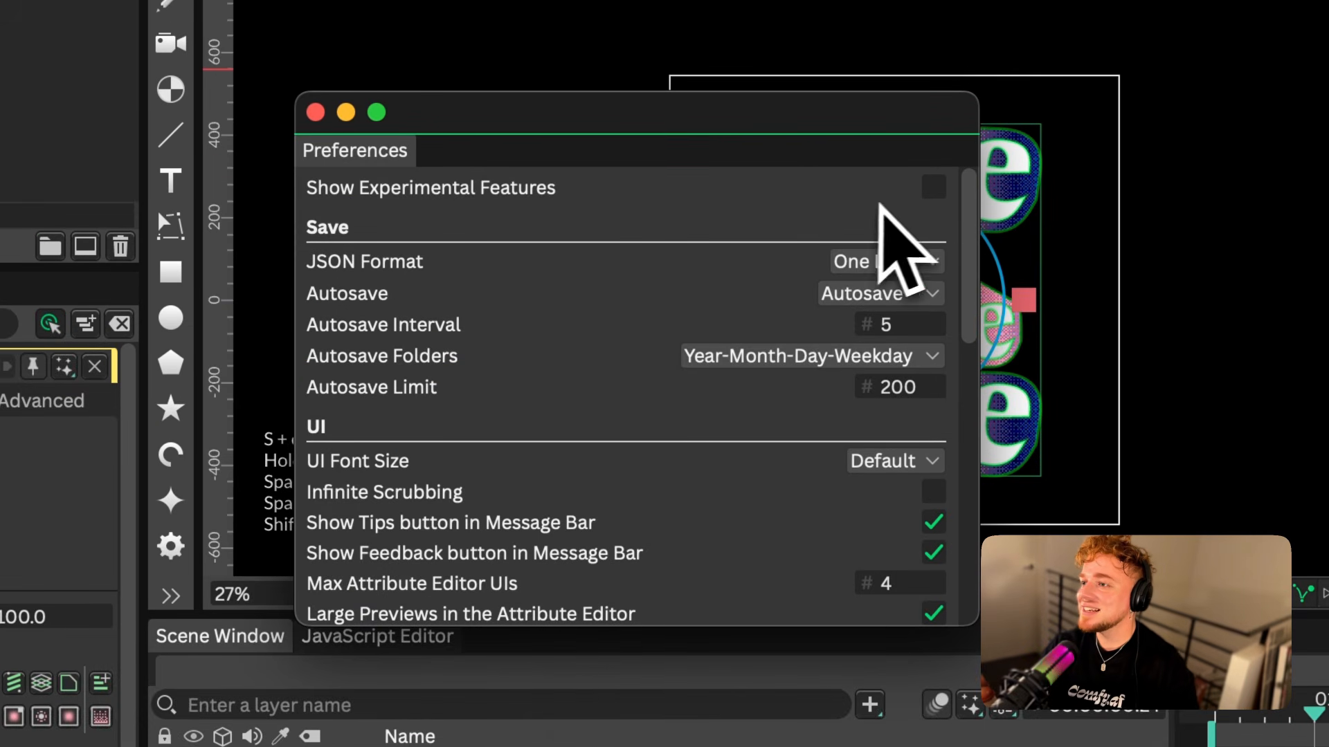
pyautogui.click(934, 188)
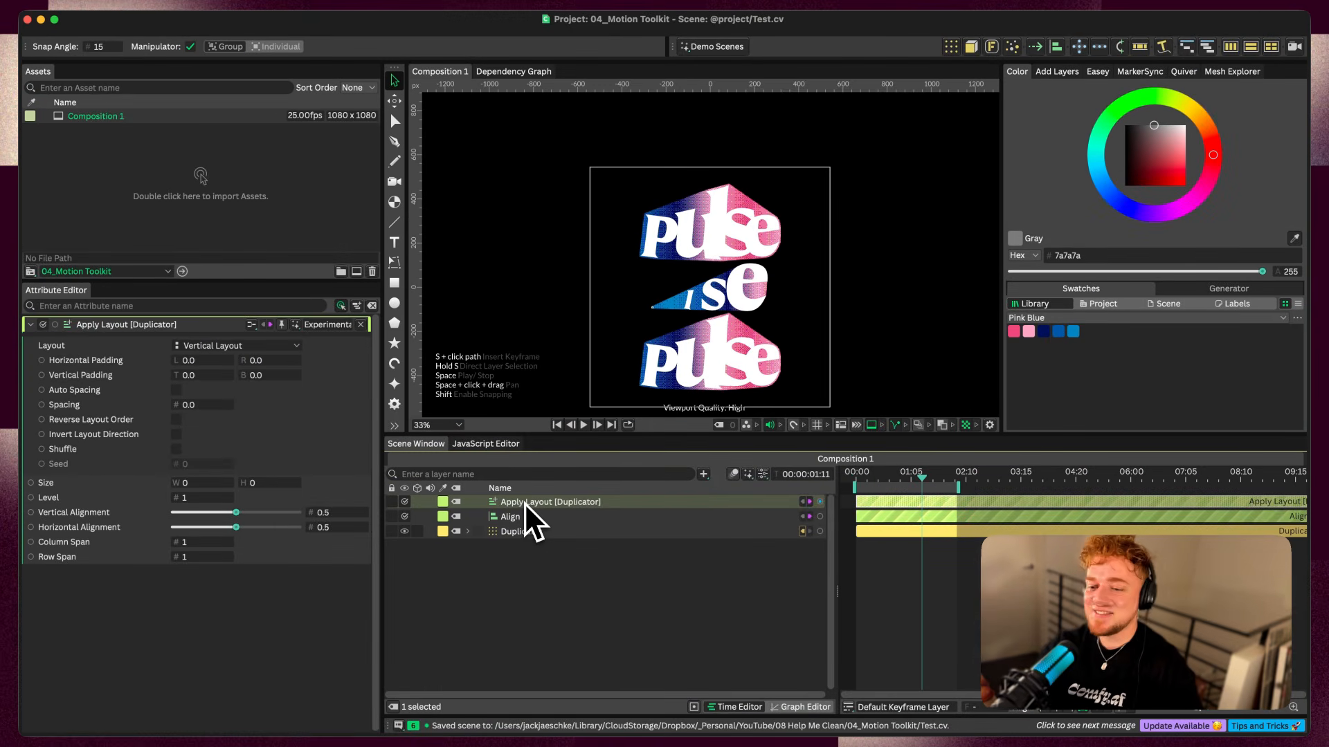
# Add a Camera to the composition and set its Type to Freeform
pyautogui.press('super+z')
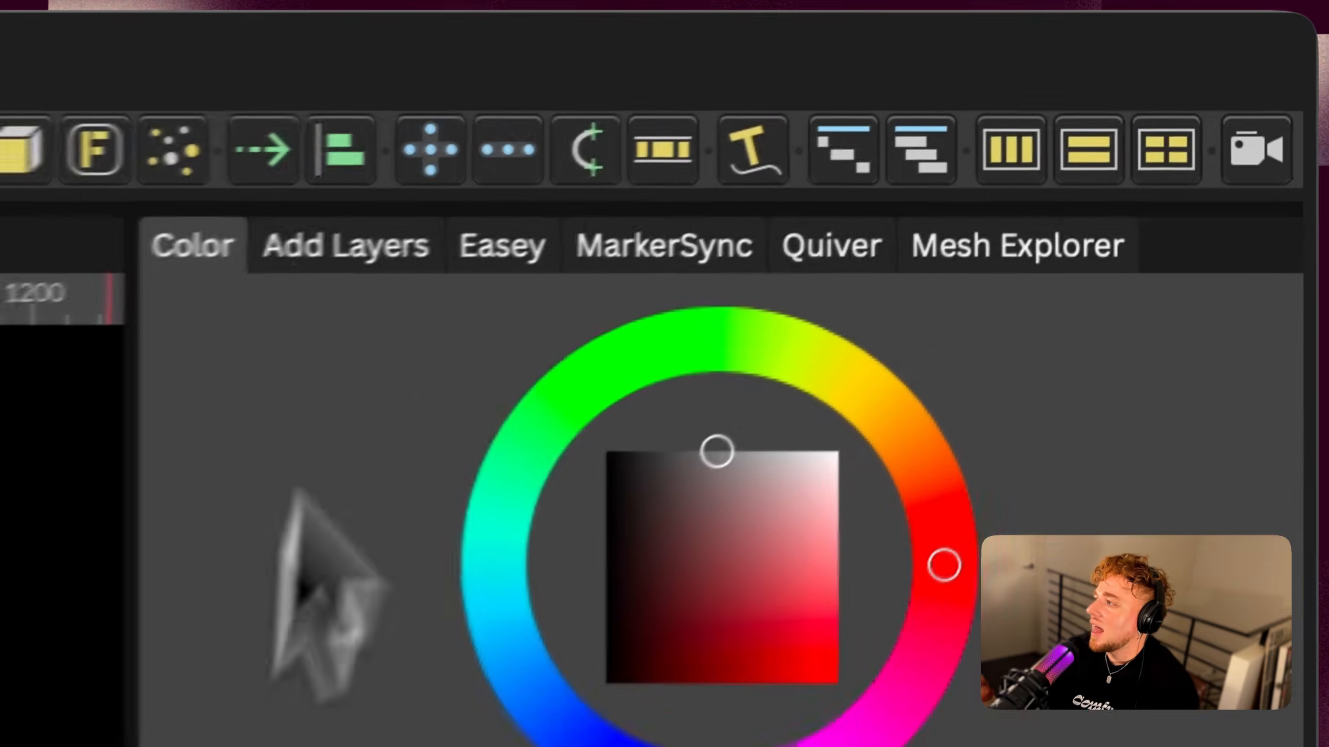
pyautogui.click(512, 545)
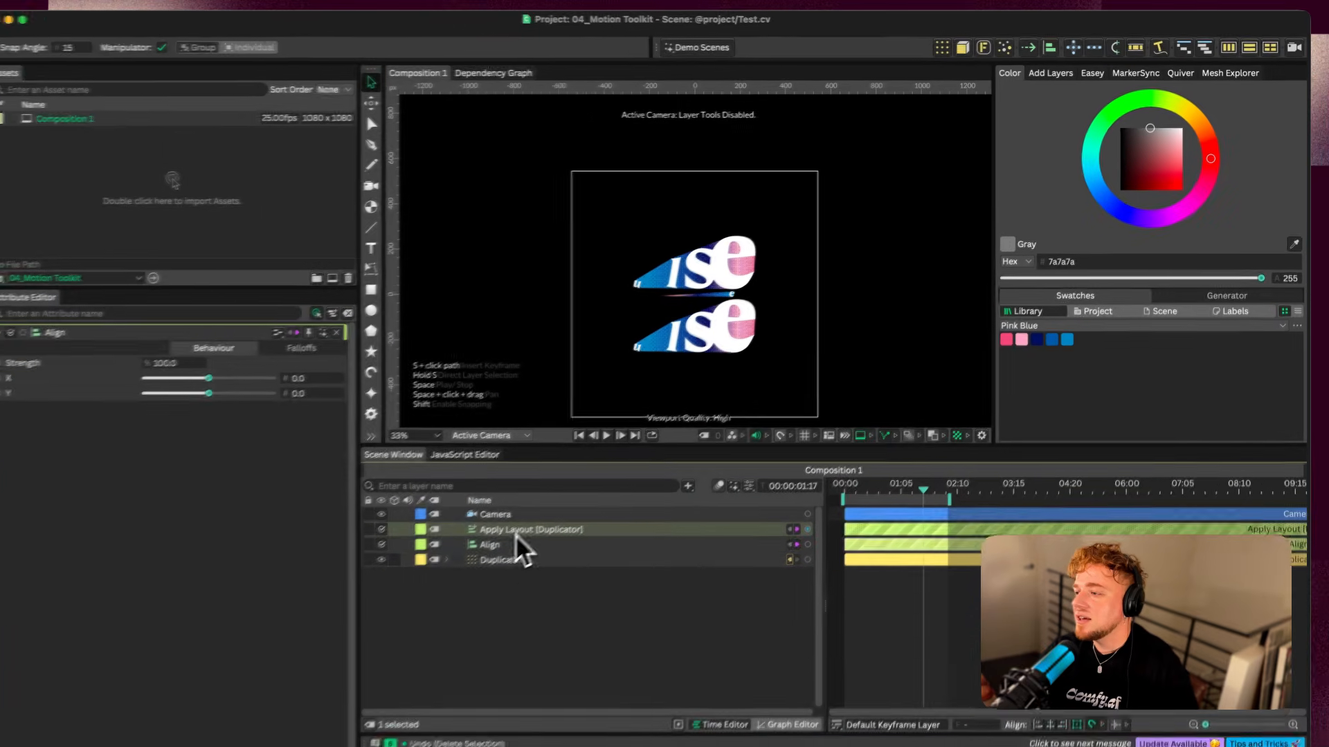
pyautogui.click(515, 532)
pyautogui.click(508, 515)
pyautogui.click(391, 346)
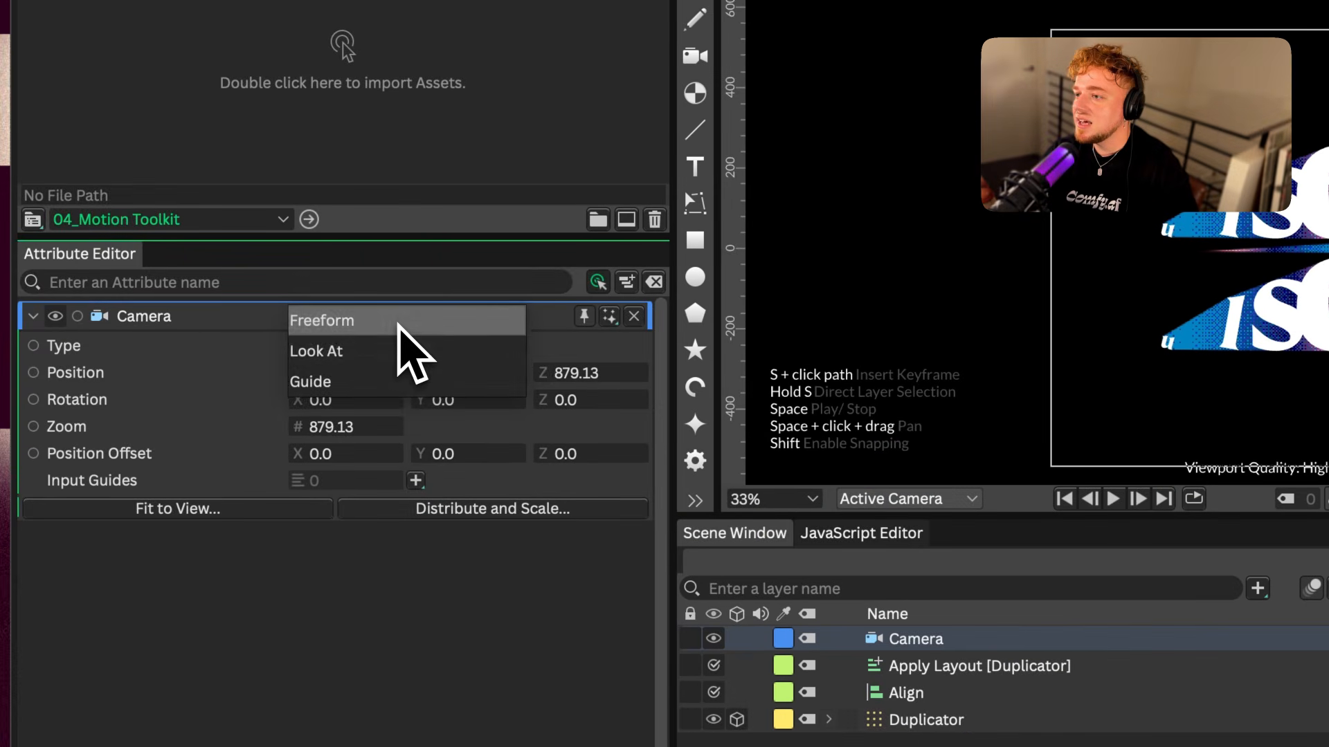
pyautogui.click(397, 322)
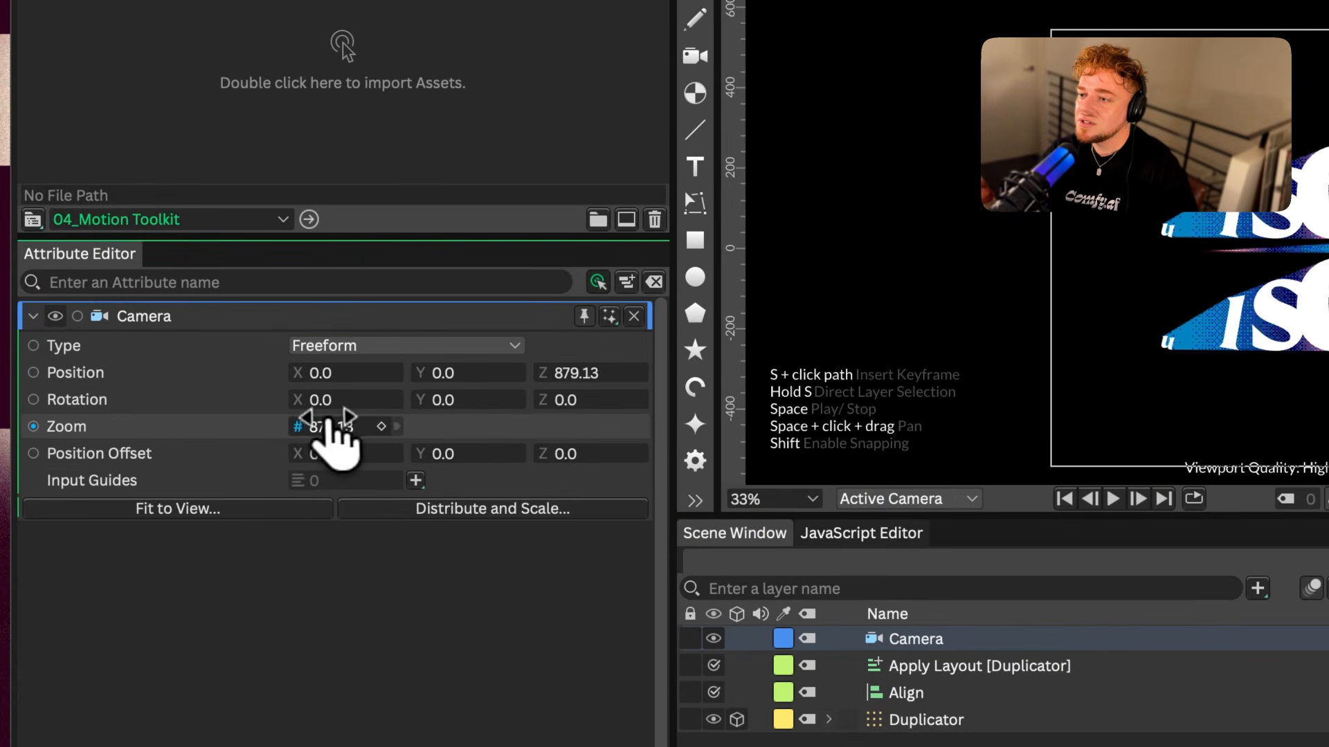
# Keyframe the Camera's Zoom and play back the eased zoom animation
pyautogui.moveTo(330, 419); pyautogui.dragTo(395, 443)
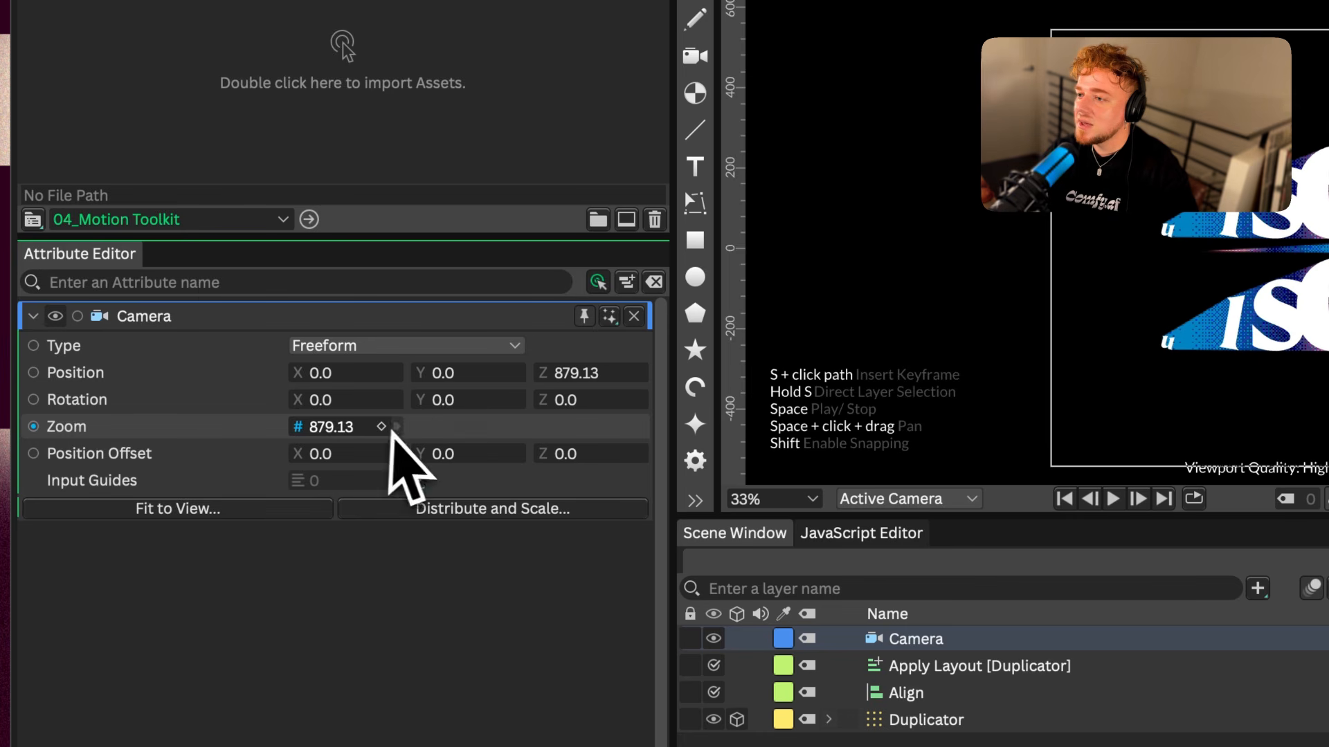
pyautogui.click(381, 426)
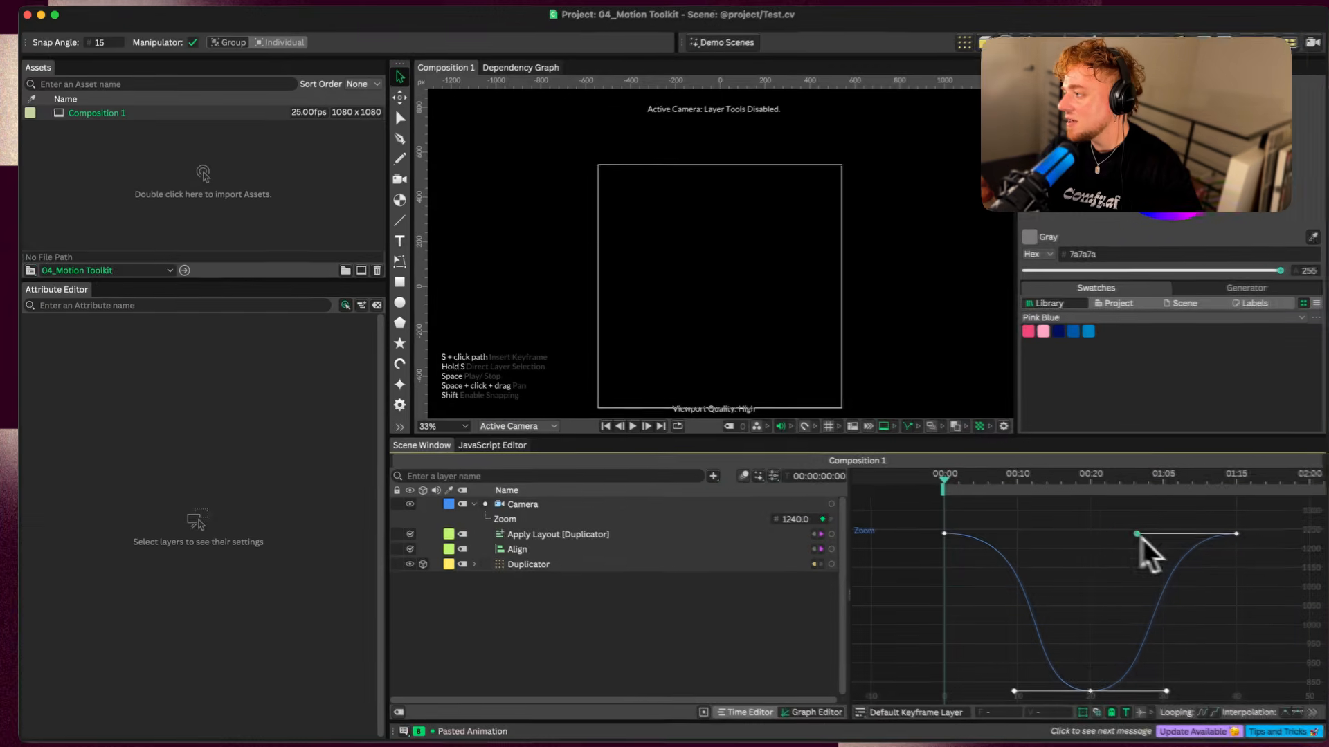
pyautogui.press('space')
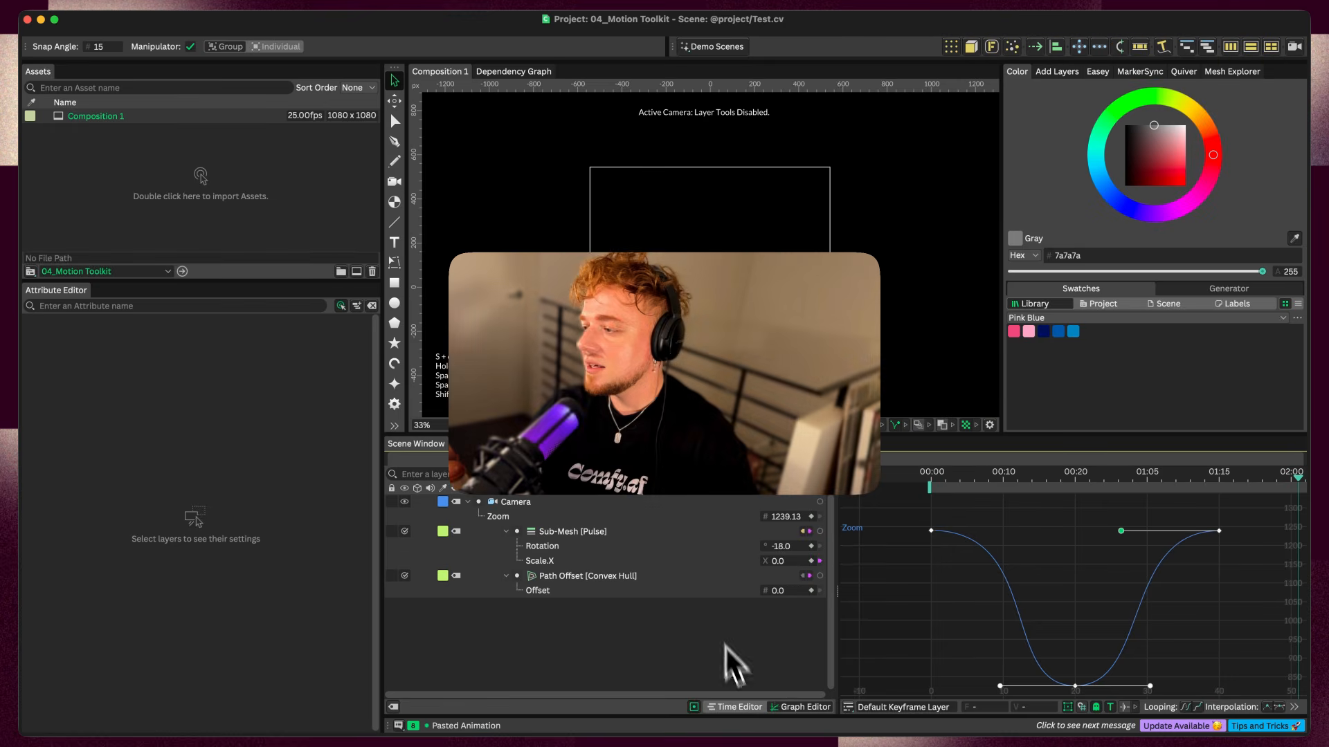
# Switch to the Time Editor and reveal the Camera's Zoom keyframes on the timeline
pyautogui.click(742, 707)
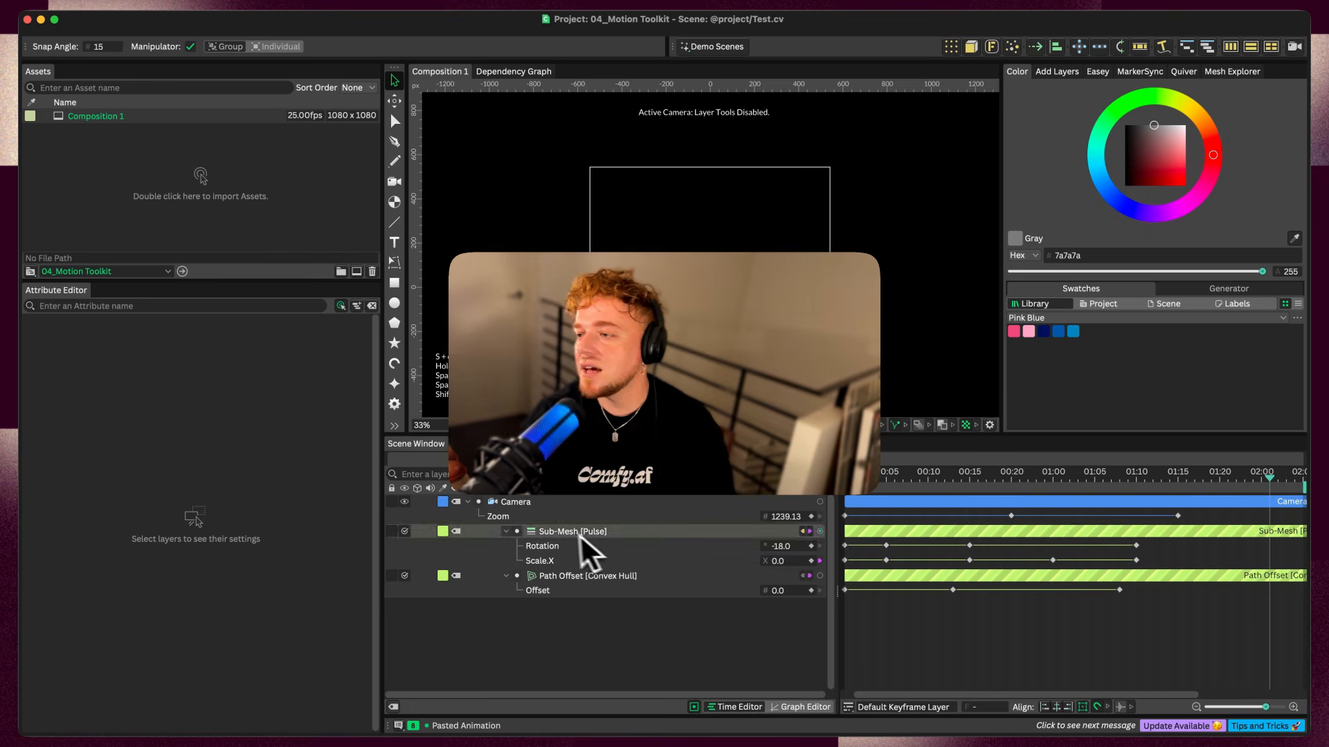
pyautogui.click(523, 506)
pyautogui.press('u')
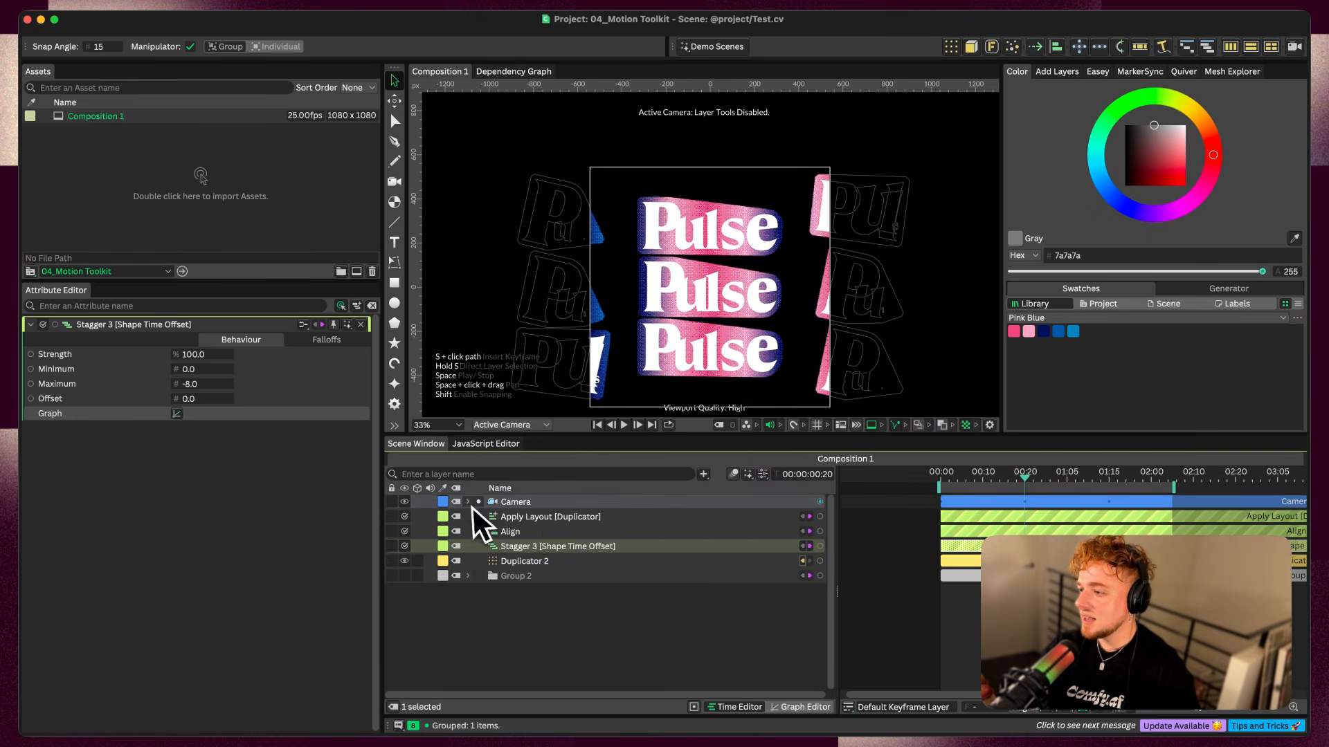
pyautogui.click(469, 503)
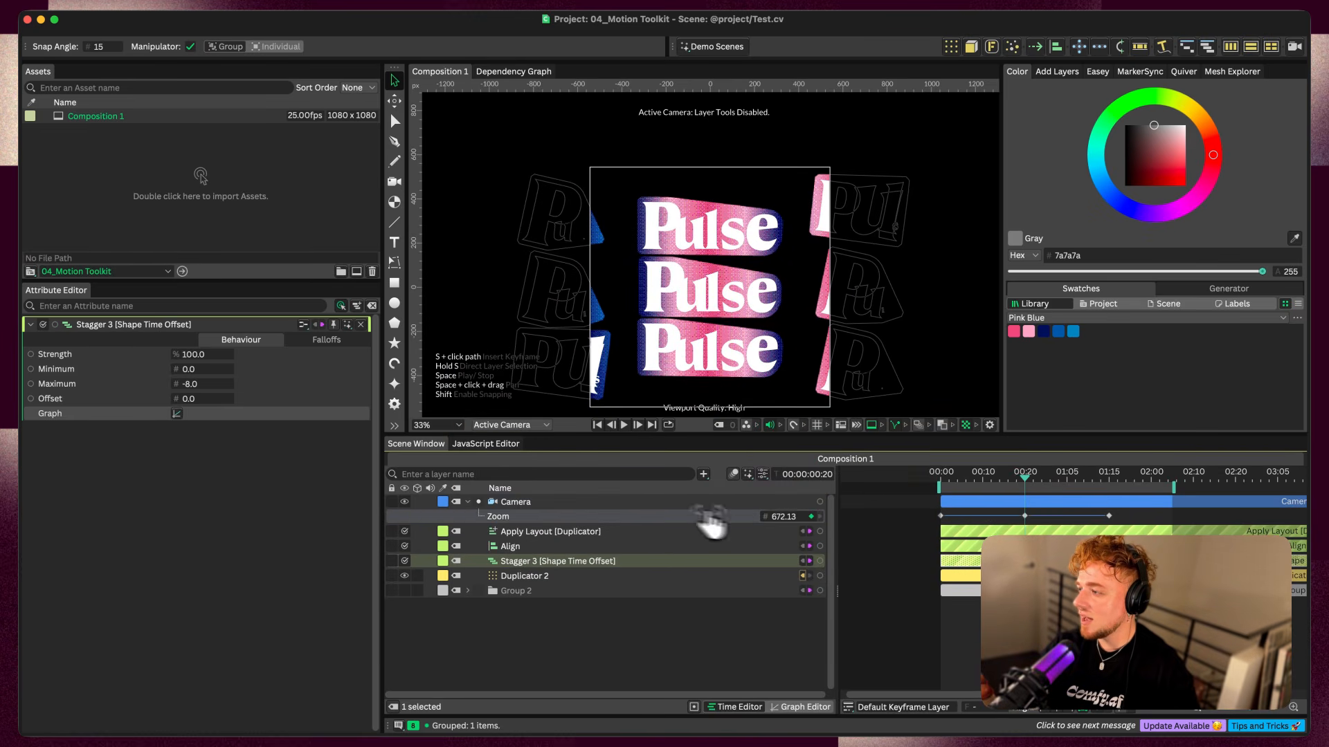